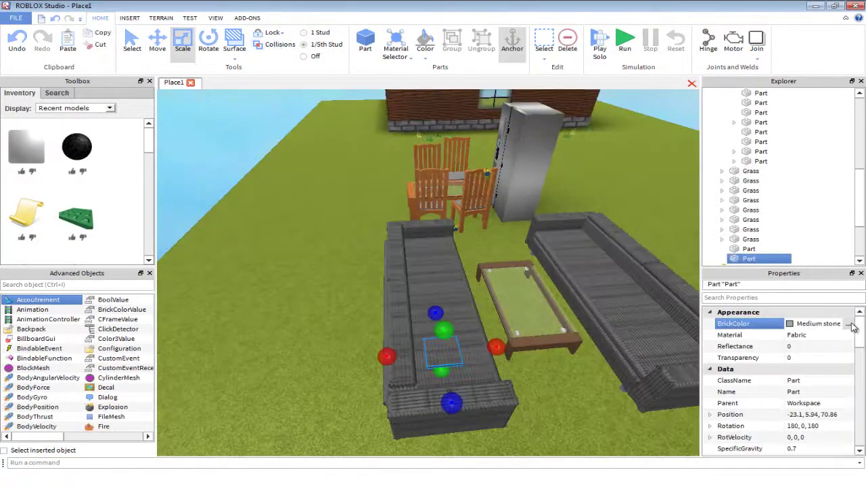
Step: Set the selected square part's BrickColor to Really black and its material to SmoothPlastic
left_click(848, 324)
left_click(840, 368)
left_click(817, 336)
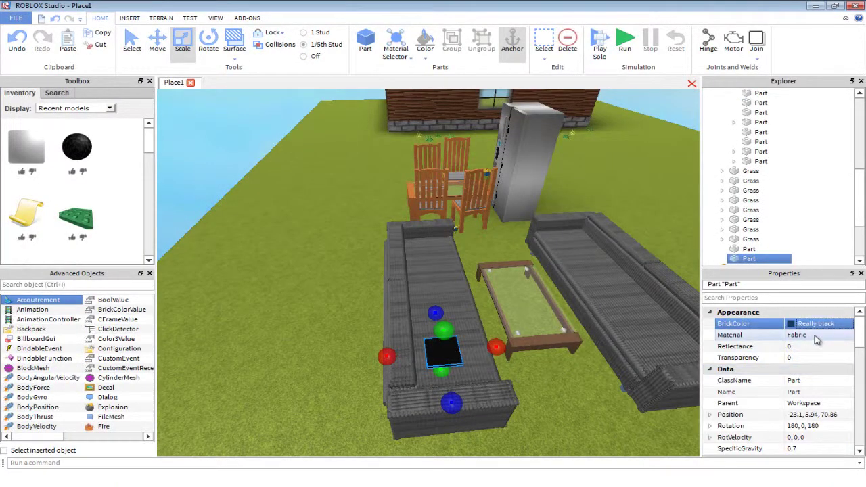
left_click(816, 337)
scroll(815, 372, "down", 3)
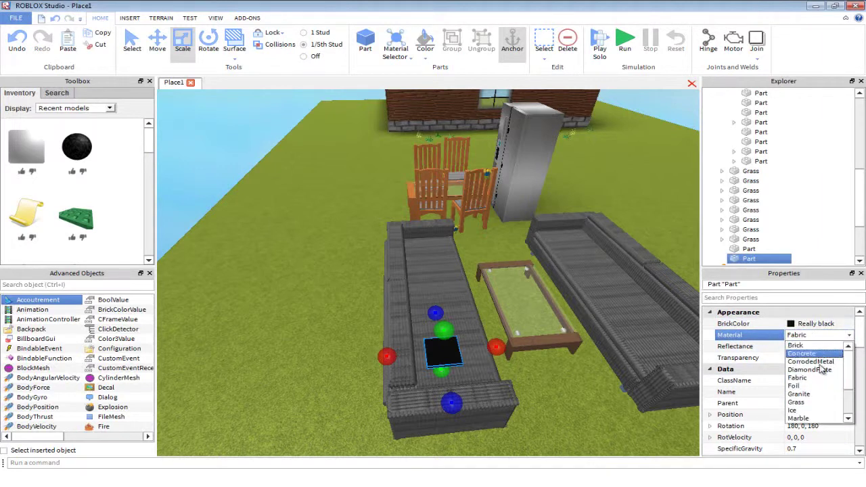
left_click(820, 412)
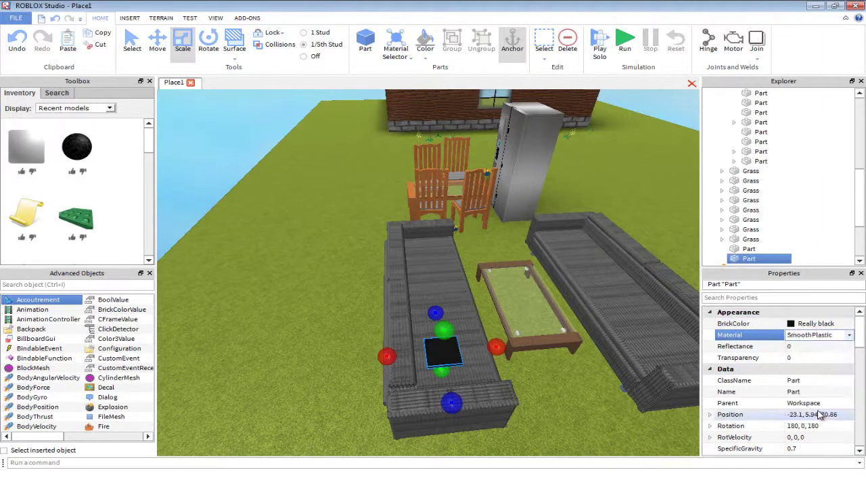
Step: Set the black square part's reflectance to 0.1
left_click(793, 346)
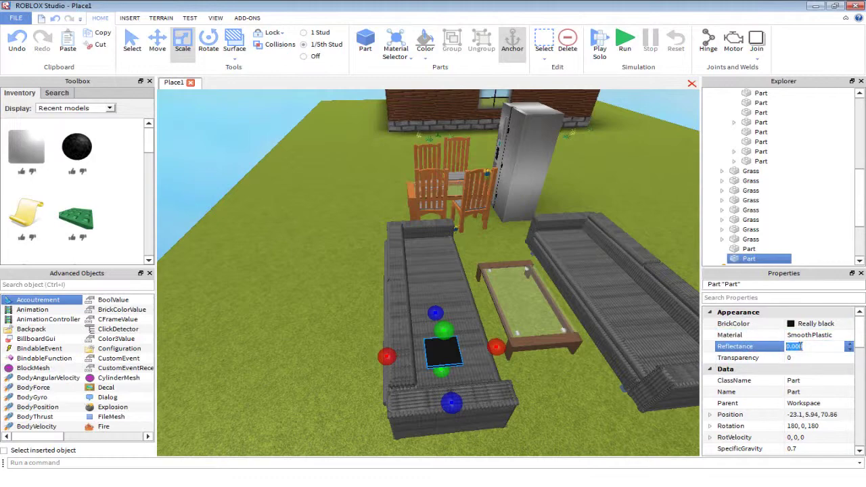
type("0.1")
key("Return")
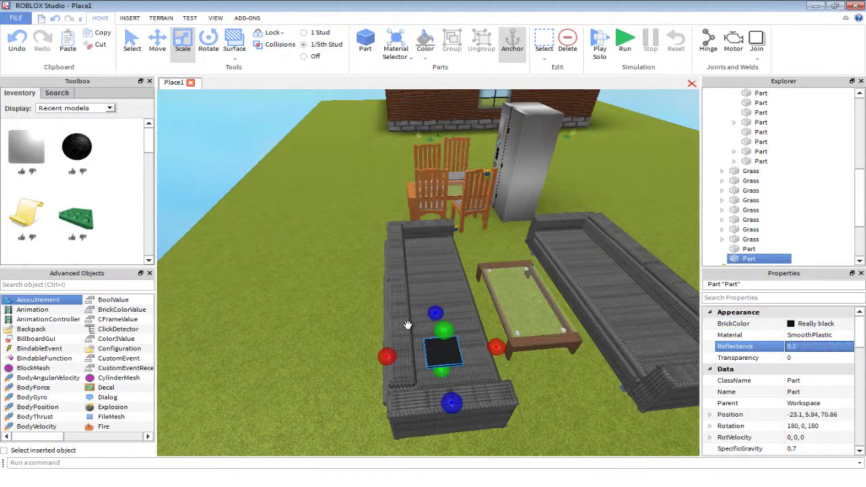
Step: Move the black square part off the sofa onto the open grass beyond the coffee table
mouse_move(408, 326)
right_mouse_down()
mouse_move(403, 315)
mouse_move(427, 315)
mouse_move(398, 316)
mouse_move(406, 313)
right_mouse_up()
scroll(427, 315, "up", 3)
scroll(405, 315, "up", 2)
scroll(406, 313, "down", 5)
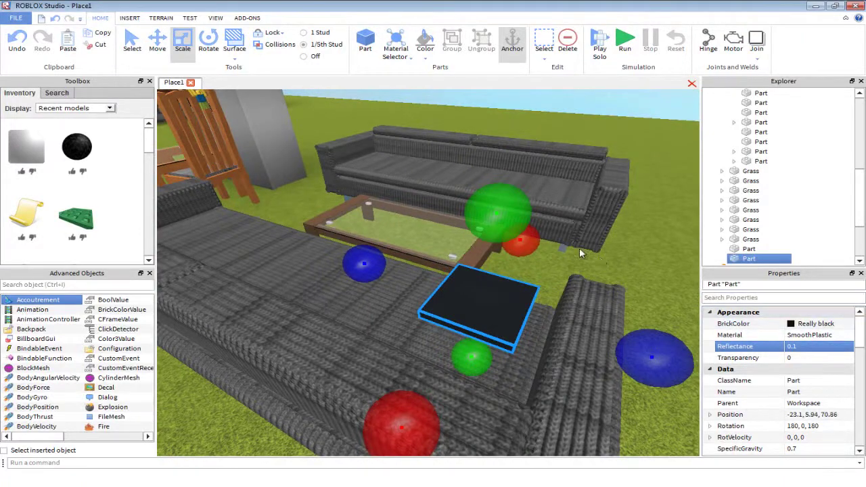
right_click_drag(545, 304, 517, 289)
scroll(574, 334, "down", 3)
left_click_drag(483, 284, 563, 325)
right_click_drag(565, 327, 564, 325)
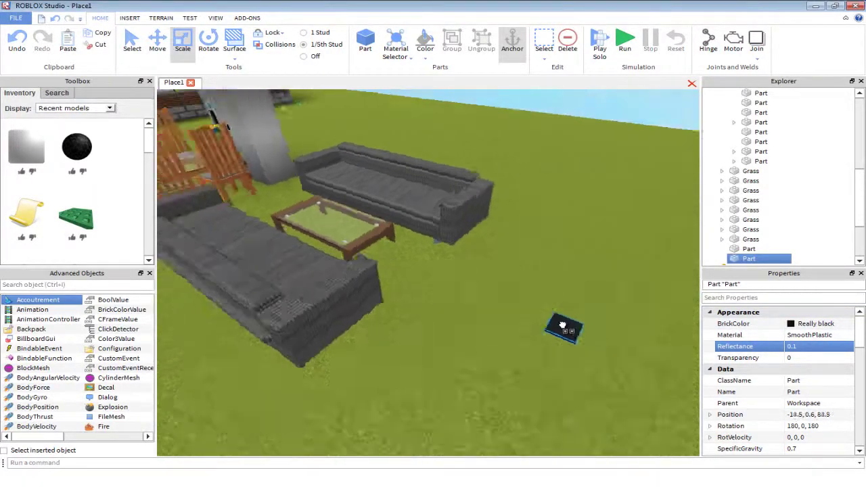
left_click_drag(564, 326, 533, 338)
Step: Duplicate the black square and move the copy along the grass to about position -13.3, 0.6, 96.9
scroll(557, 309, "up", 5)
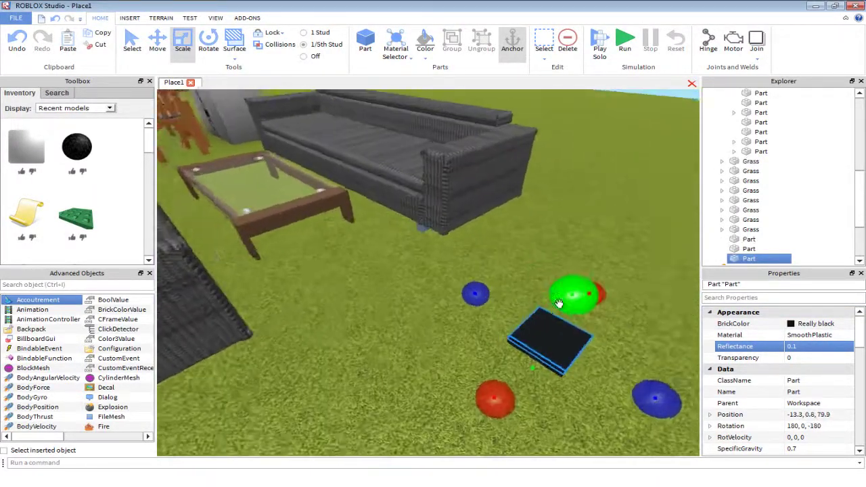
right_click_drag(558, 308, 557, 299)
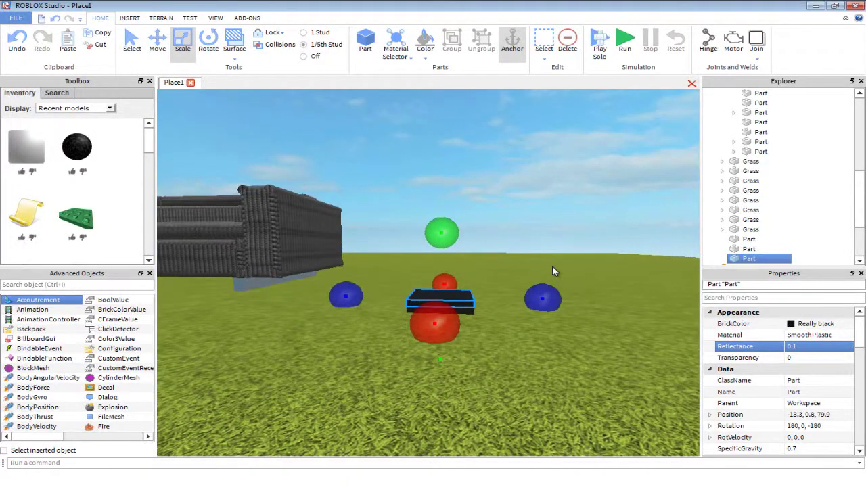
scroll(465, 292, "up", 2)
right_click_drag(464, 292, 466, 293)
scroll(465, 291, "down", 2)
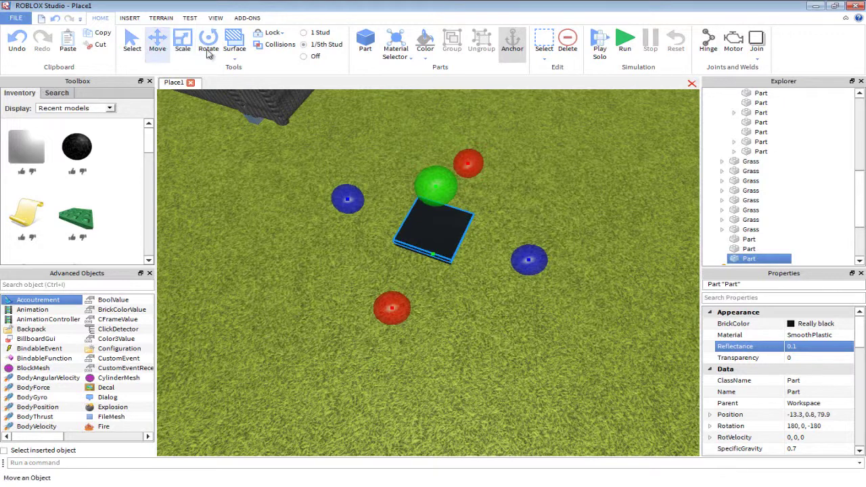
left_click(157, 42)
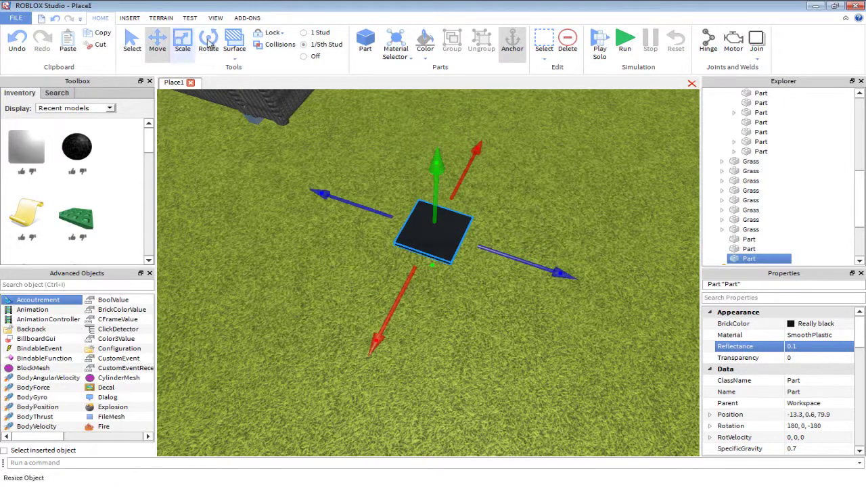
scroll(378, 212, "down", 4)
left_click_drag(338, 195, 511, 289)
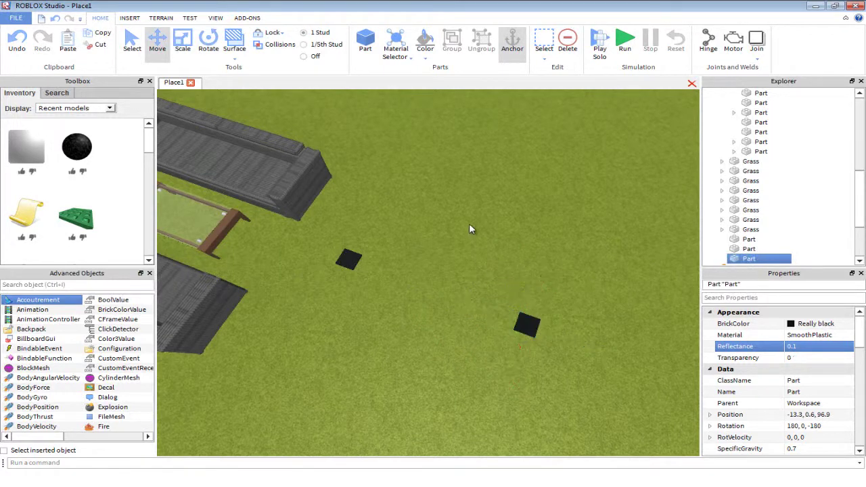
left_click(469, 223)
key("w")
key("a")
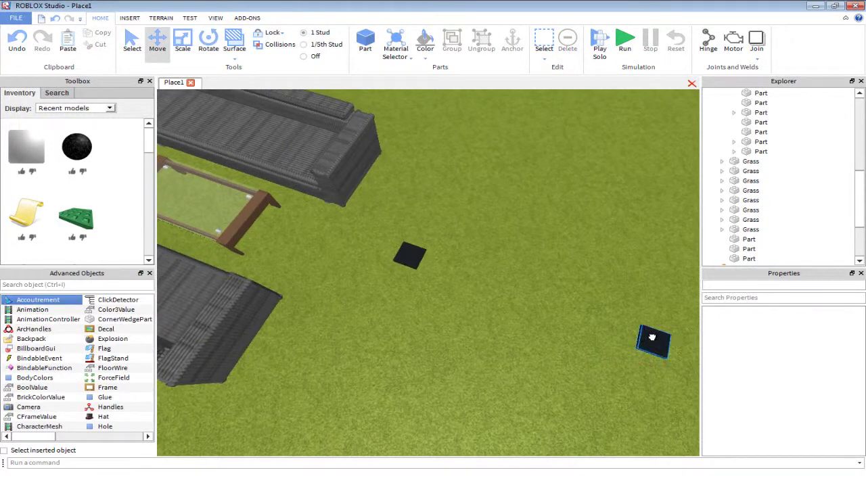
left_click(652, 337)
scroll(649, 330, "down", 3)
right_click_drag(648, 330, 661, 303)
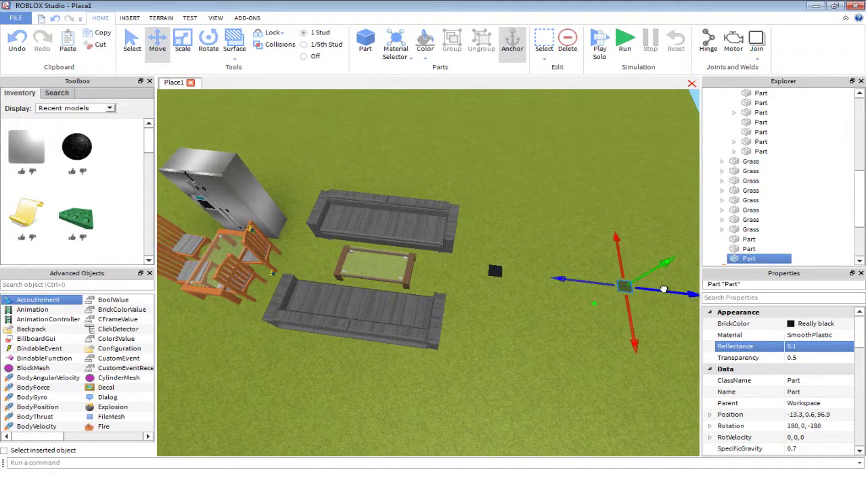
left_click(532, 245)
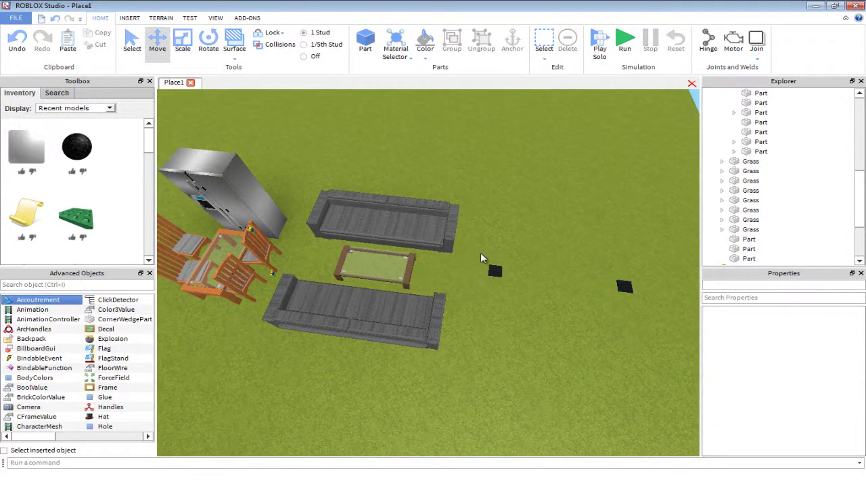
Step: Duplicate both black squares and move the copies sideways so the four squares mark the corners of a rectangle
left_click_drag(478, 250, 651, 312)
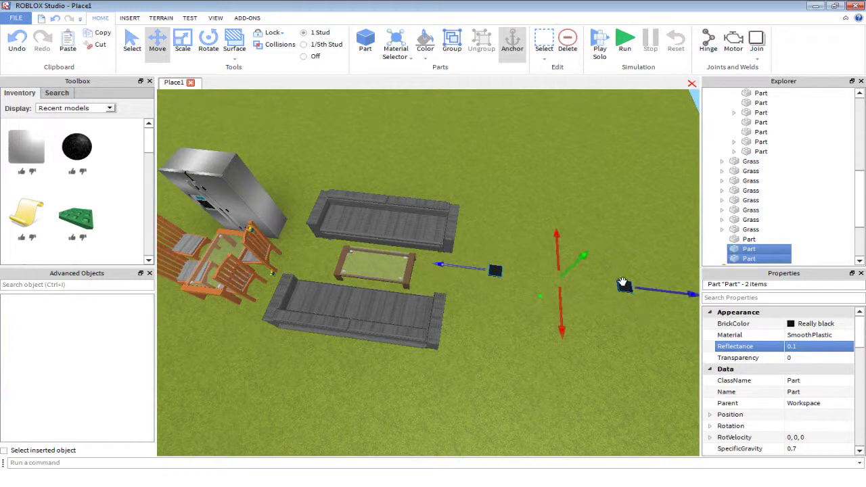
key("ctrl+d")
left_click_drag(625, 284, 690, 292)
right_click_drag(582, 287, 614, 278)
key("w")
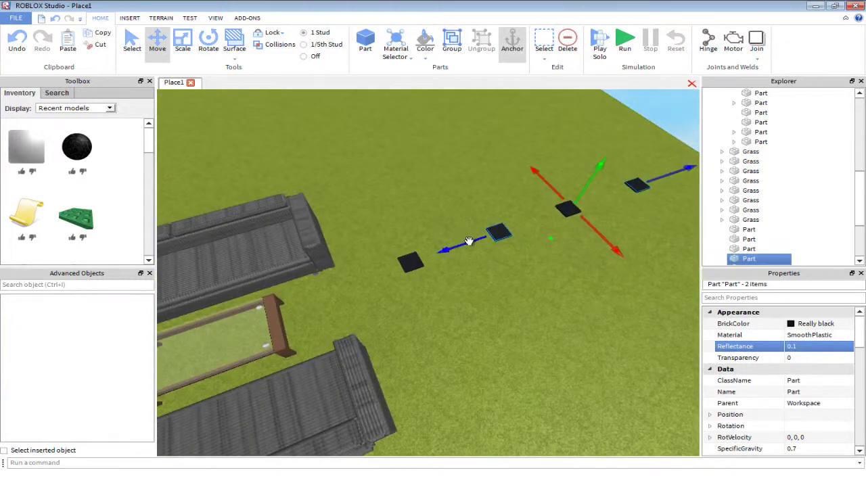
left_click_drag(469, 241, 381, 273)
scroll(424, 277, "up", 5)
right_click_drag(424, 277, 428, 280)
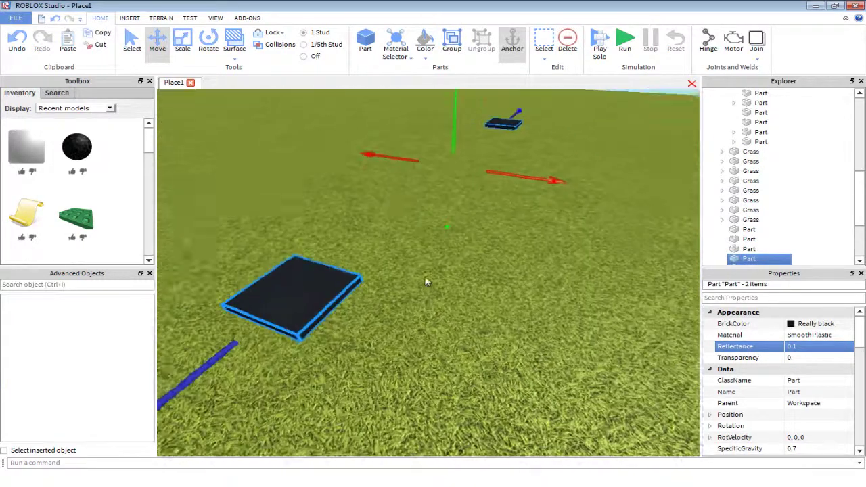
left_click_drag(374, 154, 562, 298)
scroll(467, 209, "down", 5)
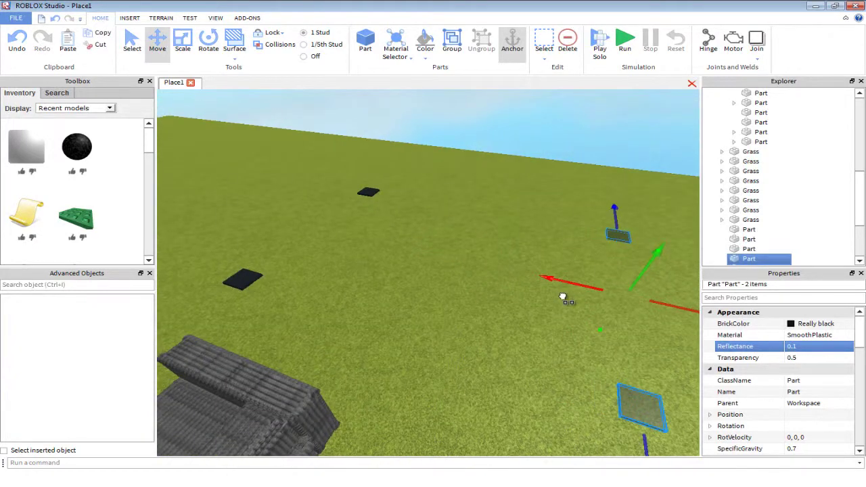
left_click(476, 253)
Step: Duplicate the corner square near the sofa and stretch the copy towards the neighbouring corner square
right_click_drag(475, 252, 481, 254)
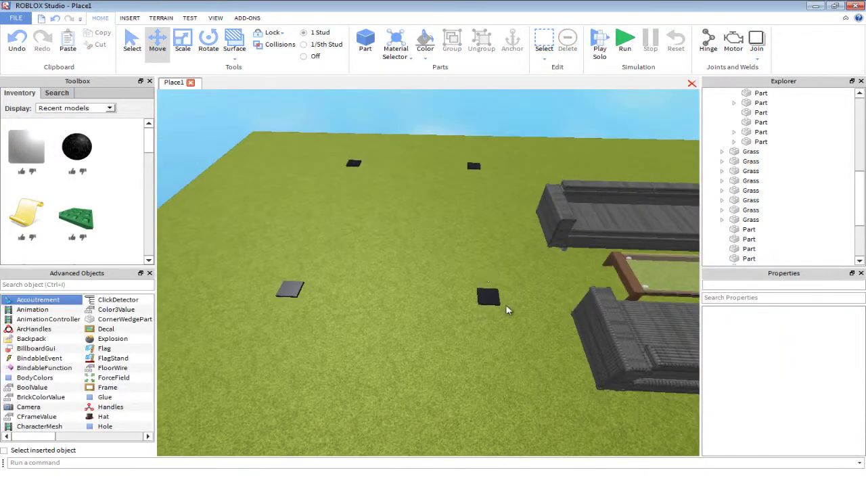
left_click(485, 298)
key("ctrl+d")
scroll(511, 276, "up", 5)
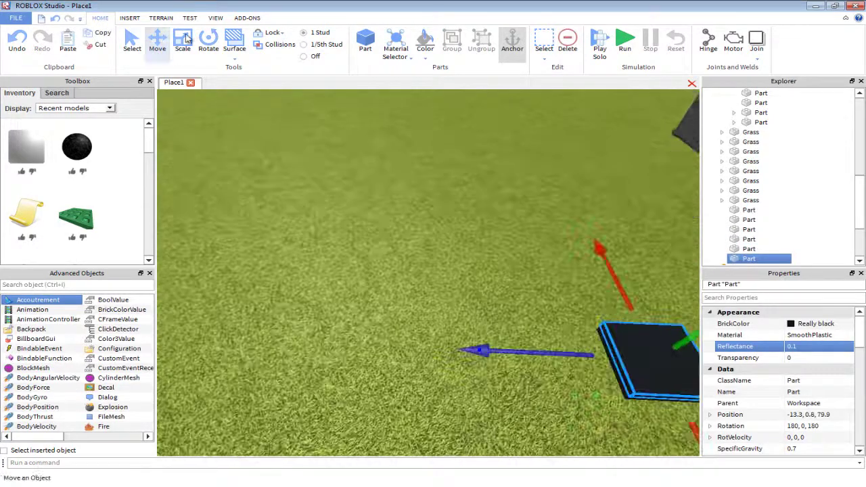
left_click(183, 41)
scroll(592, 279, "down", 5)
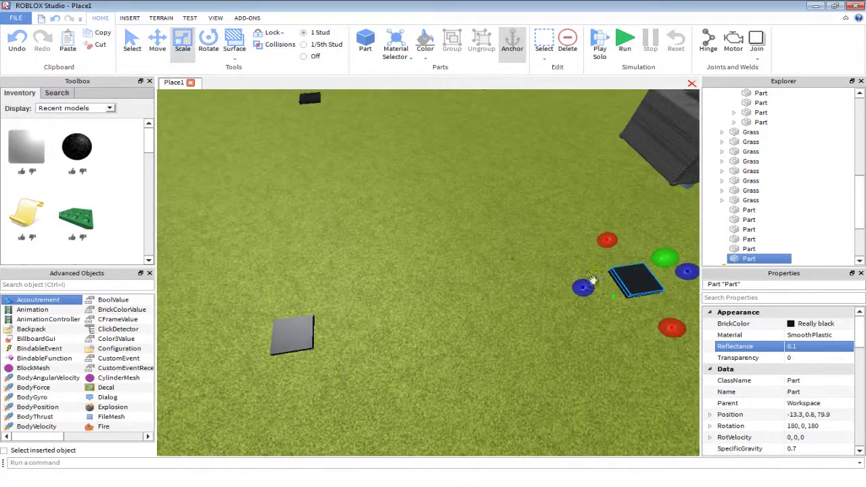
left_click_drag(585, 288, 381, 341)
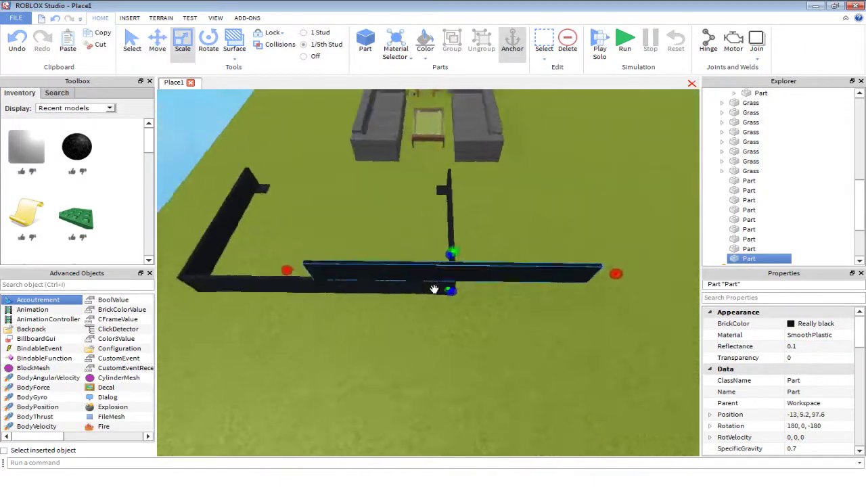
scroll(435, 290, "up", 4)
right_click_drag(434, 290, 422, 209)
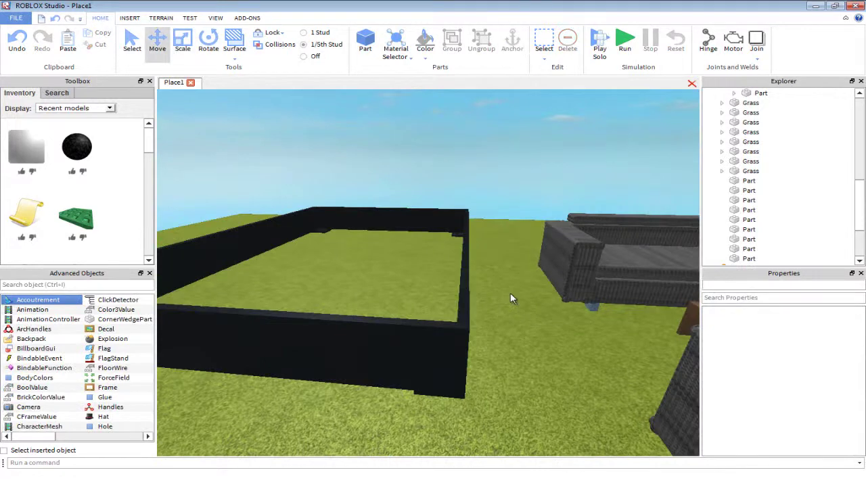
right_click_drag(511, 293, 511, 294)
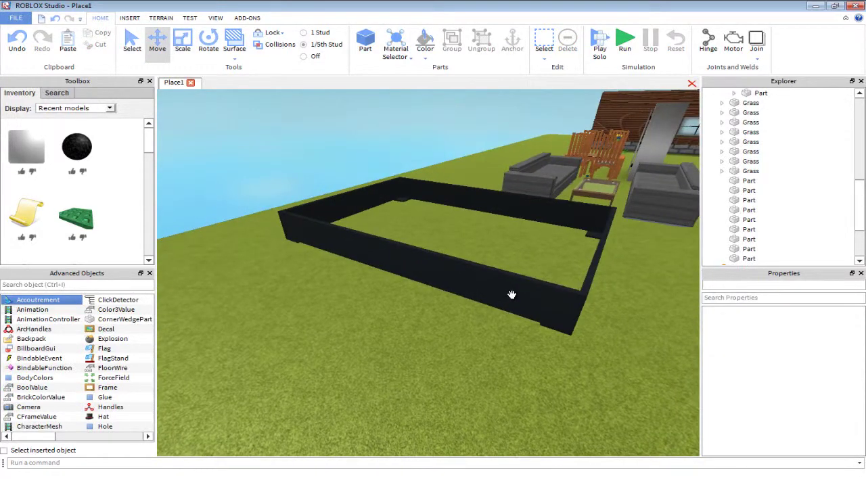
scroll(512, 294, "up", 3)
left_click(481, 262)
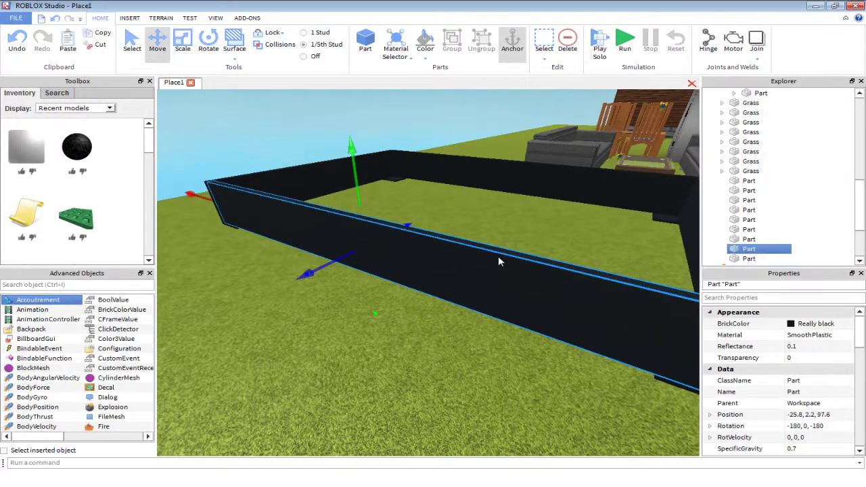
Step: Make a copy of the rounded front cushion part of the sofa
right_click_drag(498, 261, 493, 257)
scroll(495, 257, "up", 5)
left_click(389, 281)
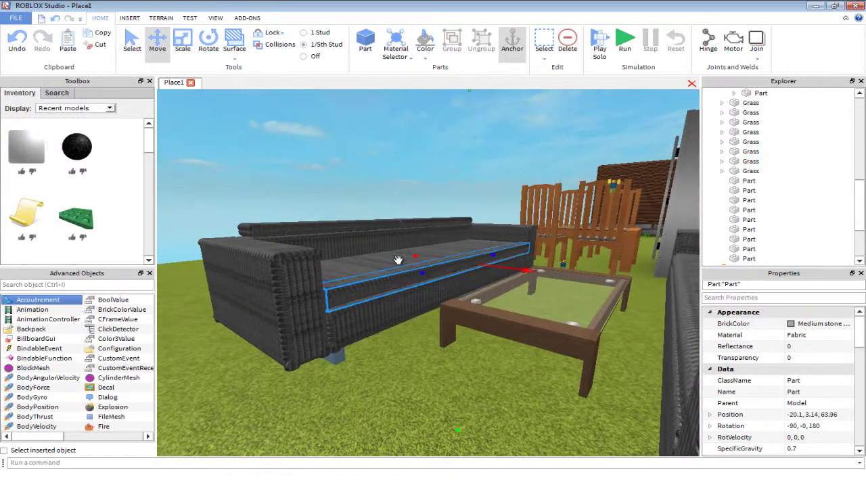
key("ctrl+v")
right_click_drag(456, 228, 454, 226)
scroll(454, 226, "down", 2)
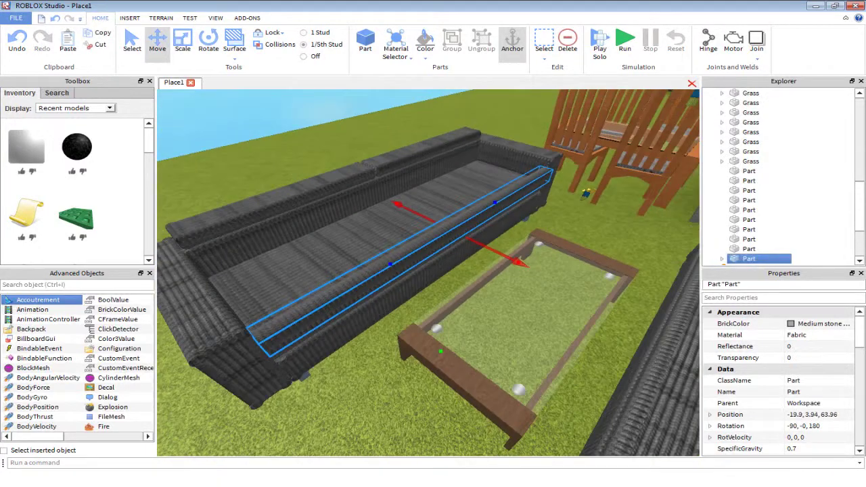
Step: Set the copied cushion part's material to Concrete and its BrickColor to White
left_click(848, 324)
left_click(841, 326)
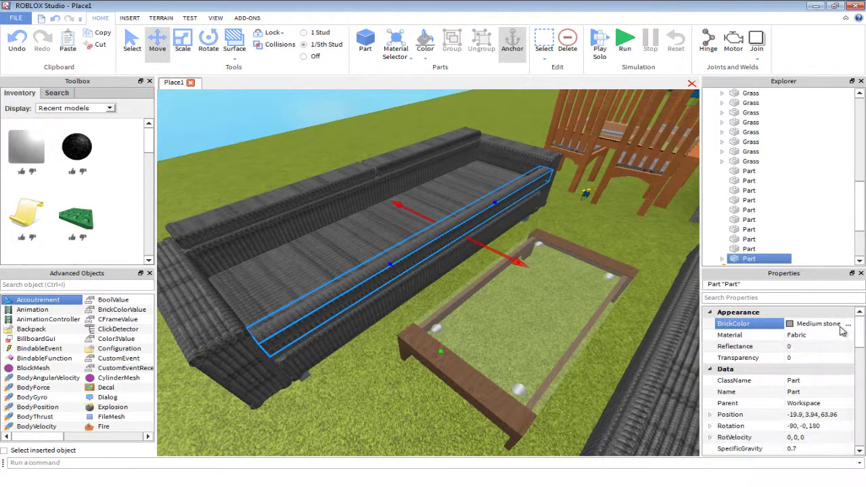
left_click(838, 334)
left_click(840, 335)
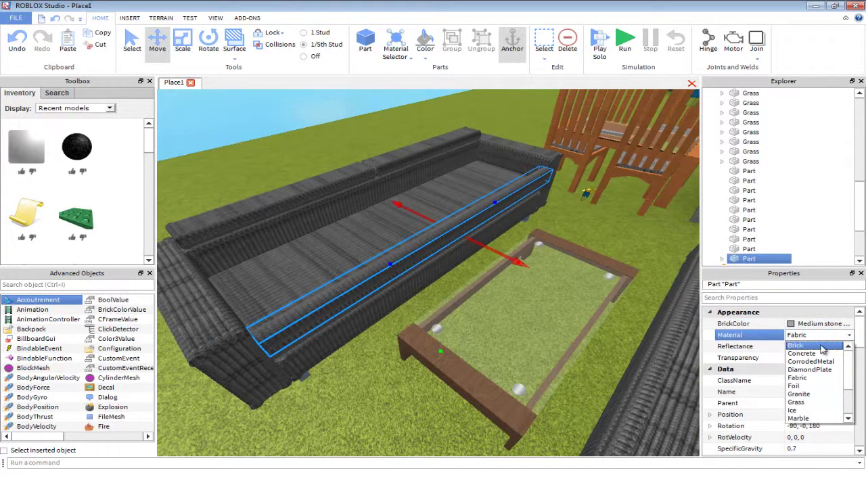
left_click(816, 354)
left_click(842, 325)
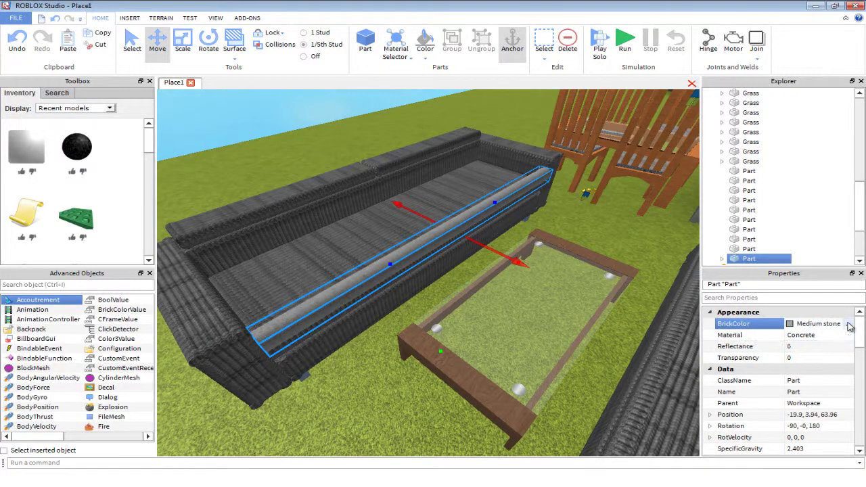
left_click(847, 324)
left_click(733, 368)
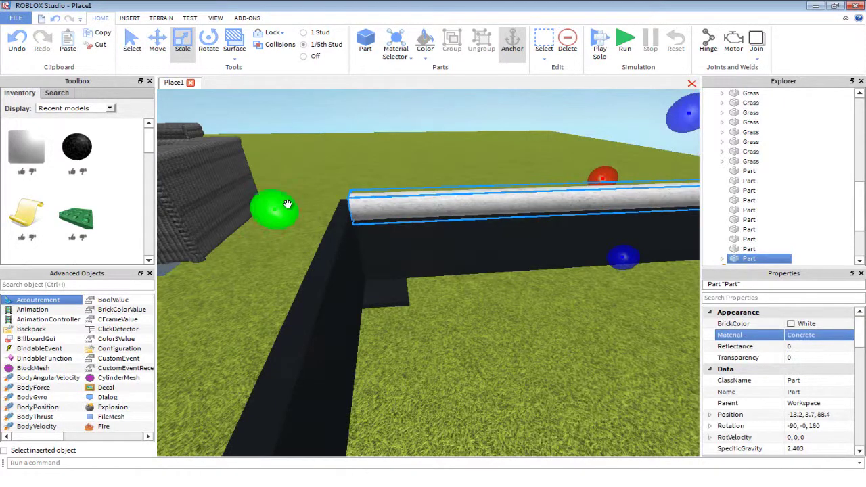
Step: Scale the white concrete rail on the black frame to a size of 0.8, 17.2, 1 studs
scroll(775, 348, "down", 5)
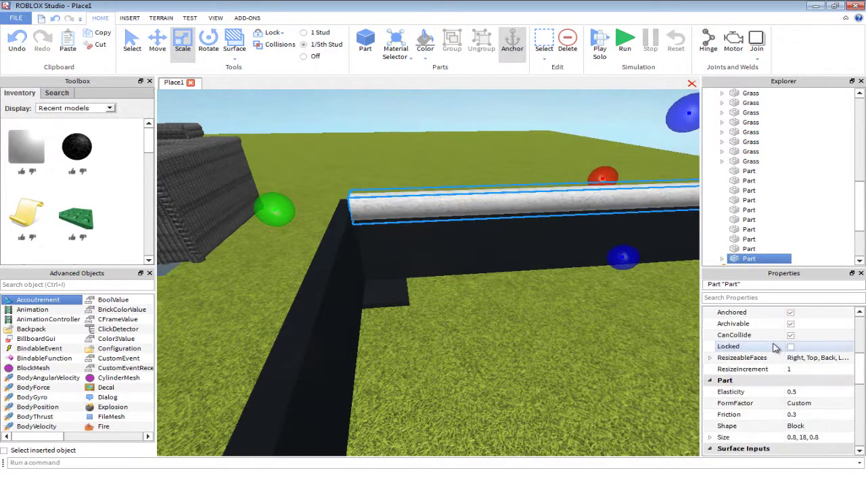
mouse_move(285, 205)
left_mouse_down()
mouse_move(267, 208)
mouse_move(300, 210)
mouse_move(290, 205)
left_mouse_up()
right_click_drag(336, 207, 339, 207)
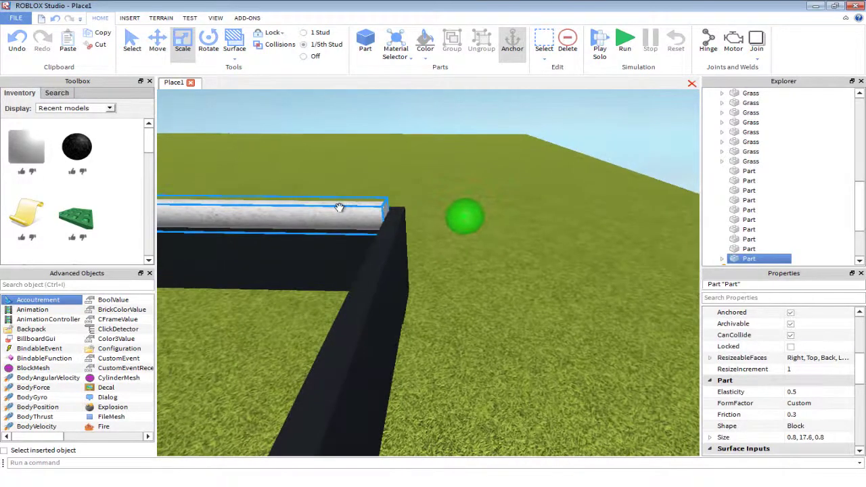
left_click_drag(464, 215, 446, 216)
right_click_drag(447, 217, 428, 211)
left_click_drag(311, 187, 306, 176)
right_click_drag(307, 214, 305, 234)
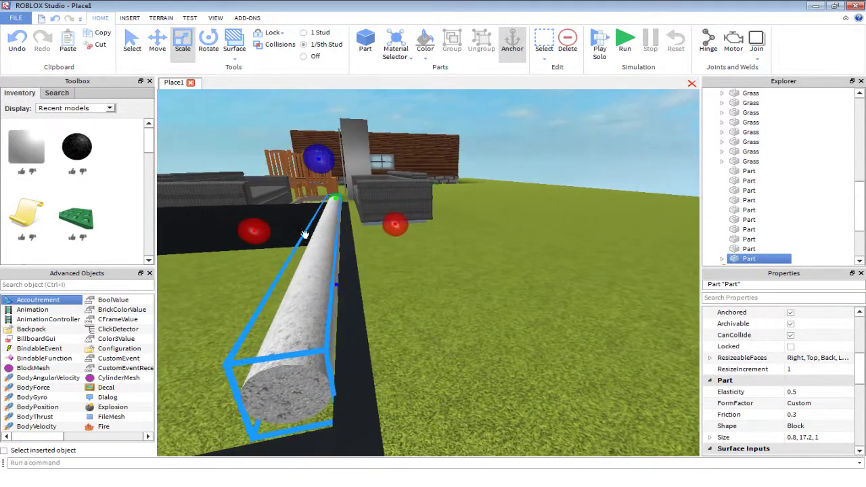
Step: Widen the white concrete rail to 1, 17.2, 1 studs and shorten a duplicate of it to 1, 4.8, 1 studs
left_click_drag(265, 230, 242, 230)
right_click_drag(299, 225, 437, 239)
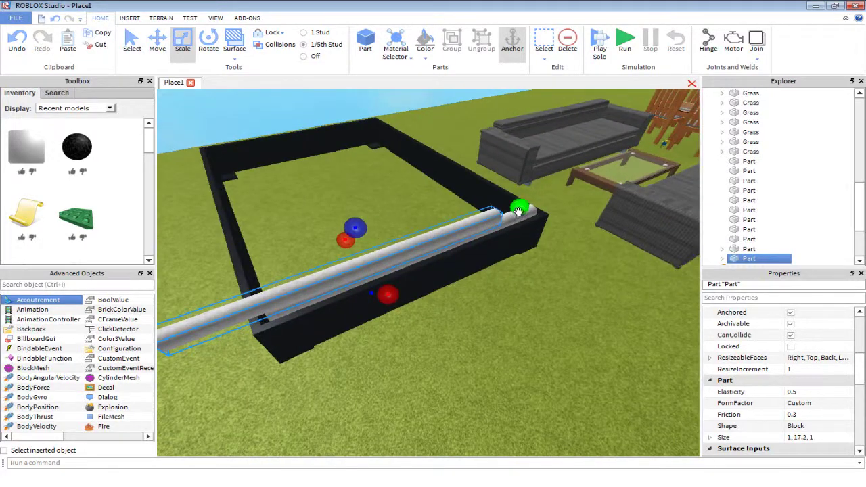
left_click_drag(518, 212, 305, 289)
Step: Rotate the short duplicate and place it along the rim of the frame's adjoining long side
right_click_drag(304, 290, 439, 247)
scroll(361, 355, "down", 2)
left_click_drag(416, 289, 354, 343)
key("r")
right_click_drag(358, 340, 354, 343)
left_click_drag(354, 343, 390, 315)
right_click_drag(354, 343, 390, 315)
left_click_drag(390, 315, 456, 270)
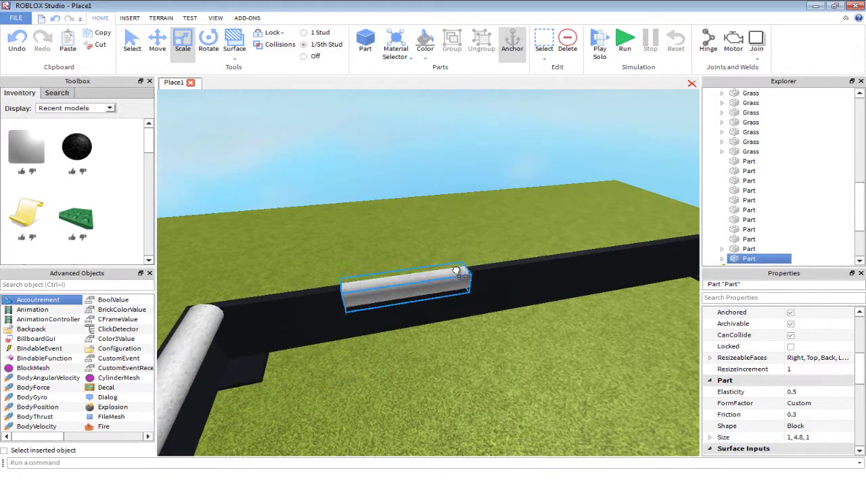
Step: Stretch the rotated rail to 1, 9.2, 1 studs so that it meets the first rail at the corner
key("a")
left_click_drag(412, 306, 275, 354)
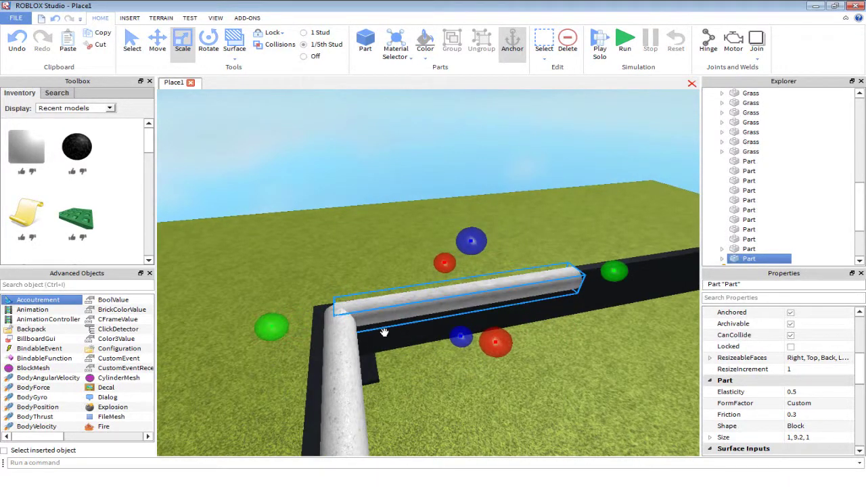
key("w")
right_click_drag(384, 332, 380, 302)
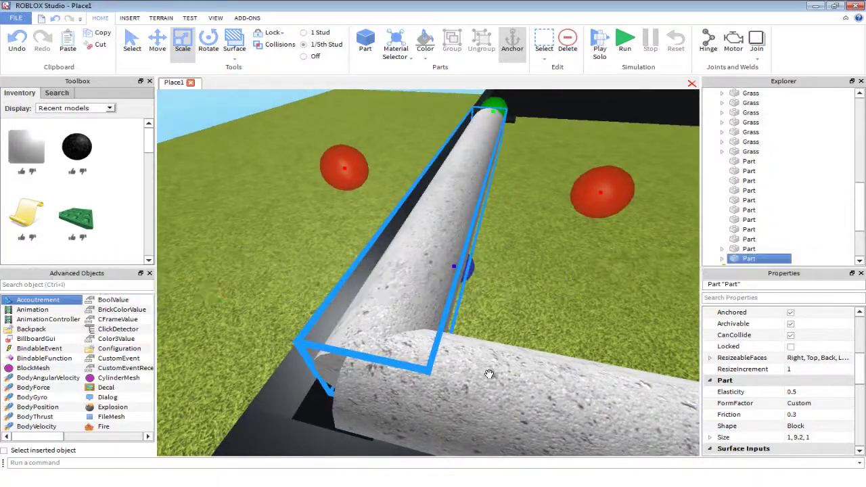
Step: Duplicate the concrete rails onto the frame's opposite sides and lower them level with the first ones
left_click(490, 373, "ctrl")
right_click_drag(490, 374, 490, 375)
left_click(482, 271, "ctrl")
right_click_drag(482, 271, 492, 268)
left_click_drag(599, 243, 349, 335)
right_click_drag(349, 336, 410, 329)
left_click(409, 318)
left_click_drag(409, 319, 405, 234)
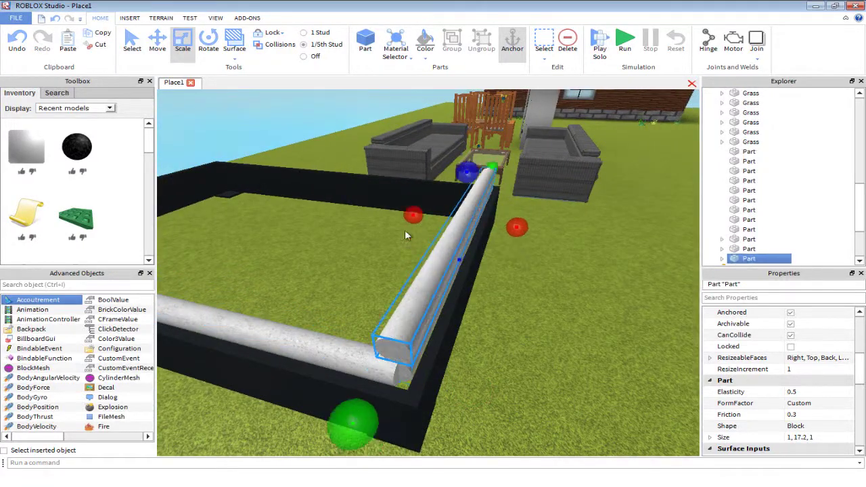
left_click(158, 41)
left_click_drag(451, 169, 451, 181)
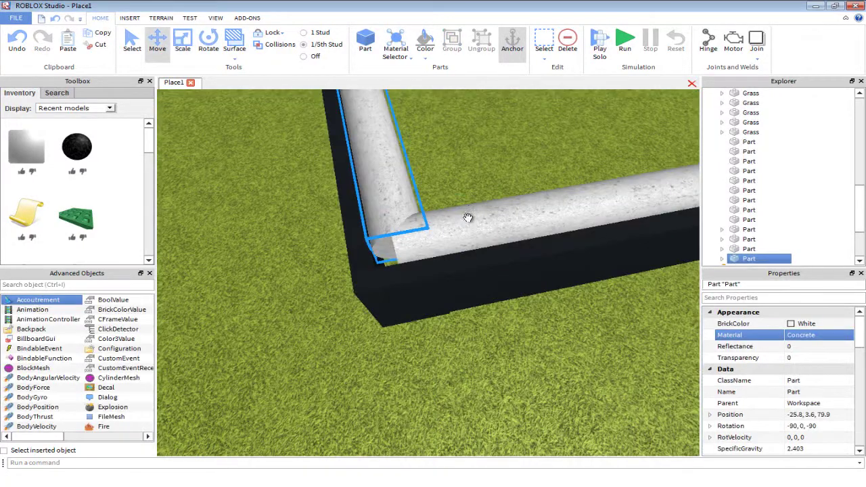
Step: Duplicate the concrete rail on the near short side and shrink the copy to 1, 1, 1 studs at the corner
left_click(476, 245)
left_click(493, 265)
left_click(494, 235)
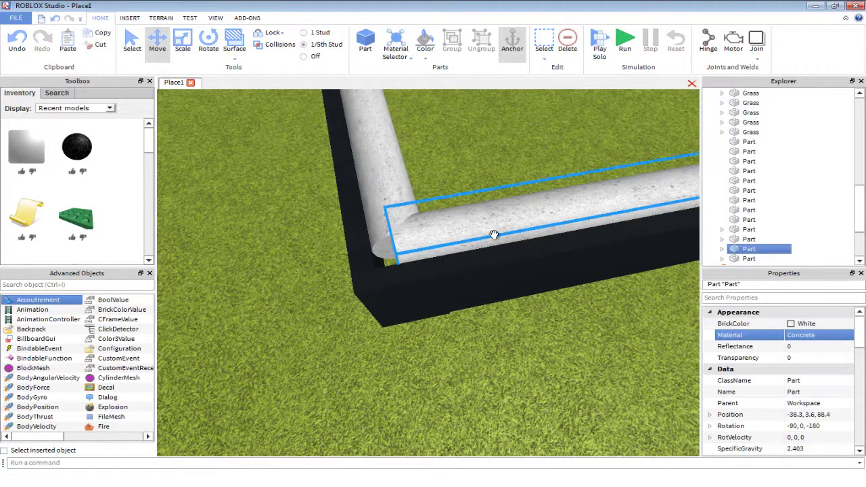
scroll(494, 234, "down", 10)
left_click(182, 42)
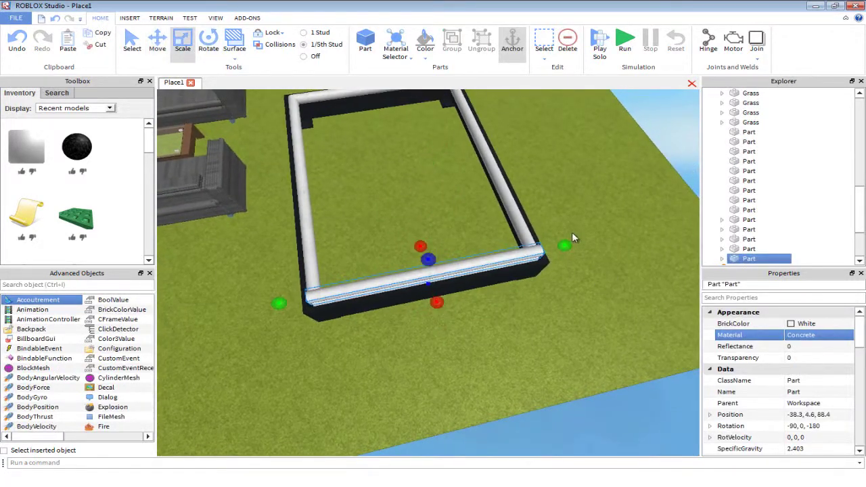
scroll(544, 253, "up", 5)
left_click_drag(561, 244, 539, 318)
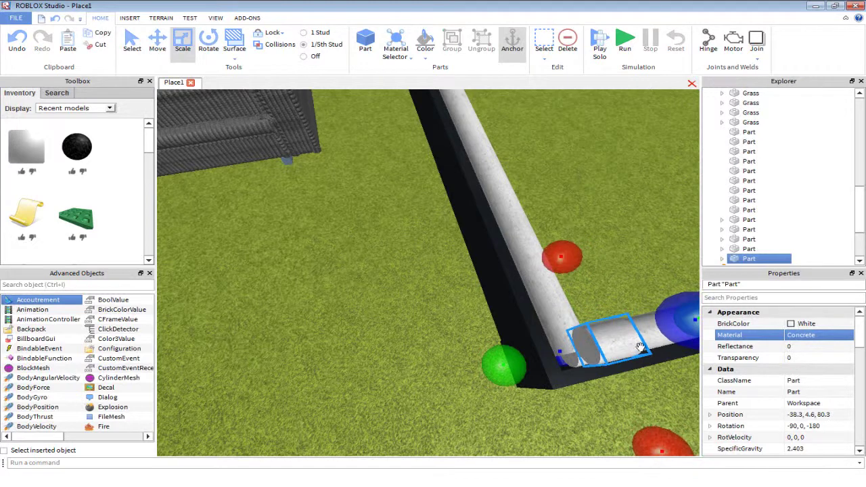
Step: Delete the mesh object inside the small corner part
scroll(735, 392, "down", 6)
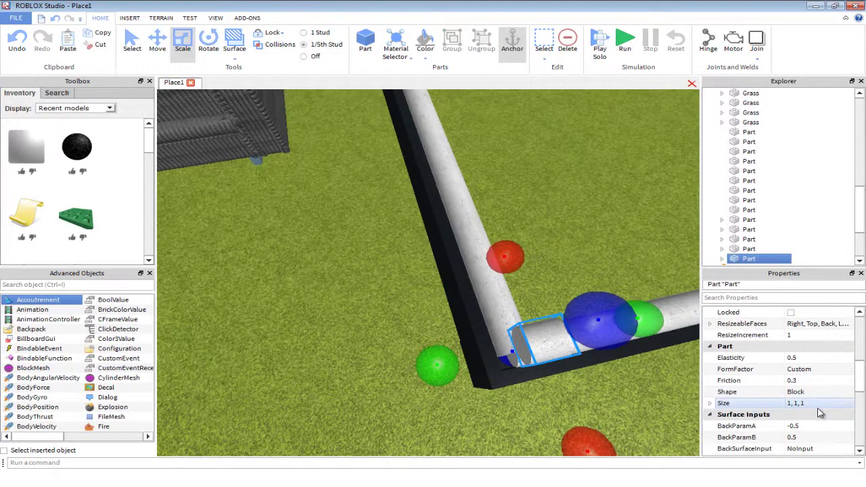
left_click(722, 259)
scroll(769, 247, "down", 1)
left_click(771, 236)
key("Delete")
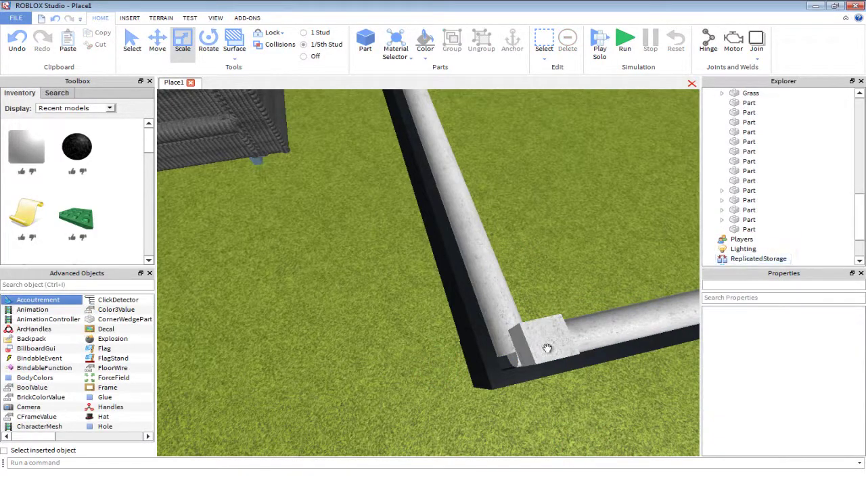
Step: Lower the small concrete cube into the corner where the two rails meet
left_click(545, 343)
key("f")
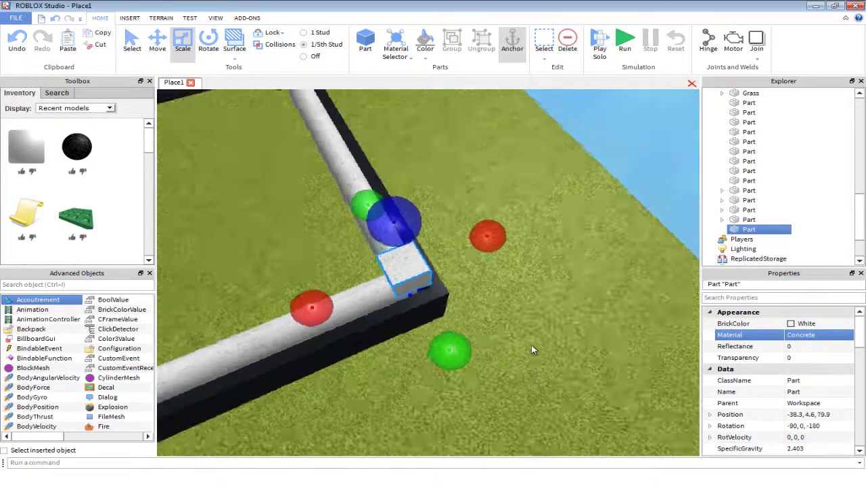
right_click_drag(531, 347, 506, 308)
scroll(505, 307, "down", 3)
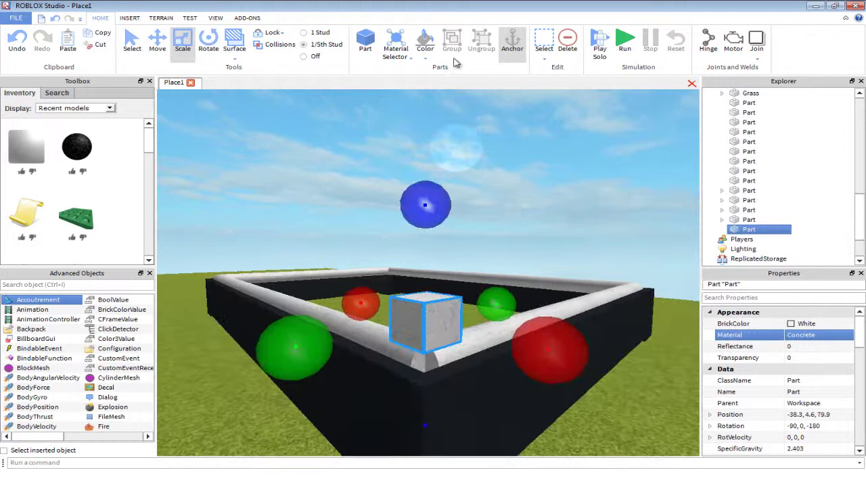
left_click(165, 41)
left_click_drag(429, 213, 430, 269)
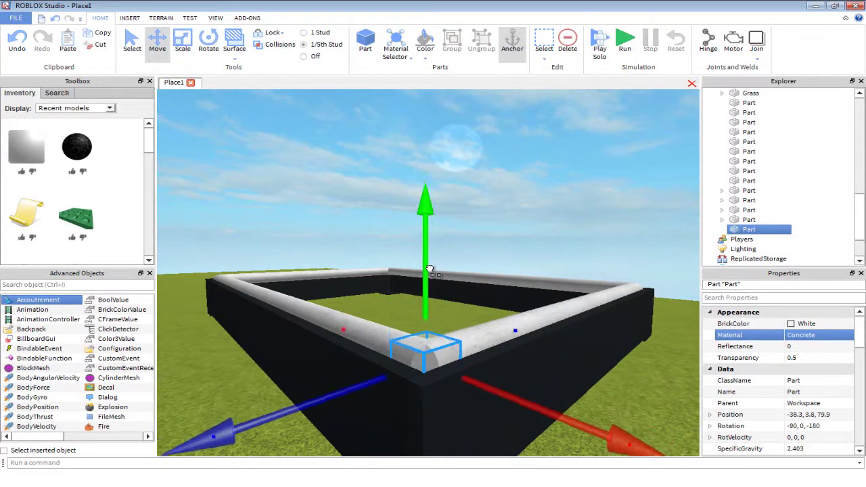
Step: Change the corner cube's Shape to Ball and inspect how it rounds off the rail corner
scroll(785, 382, "down", 5)
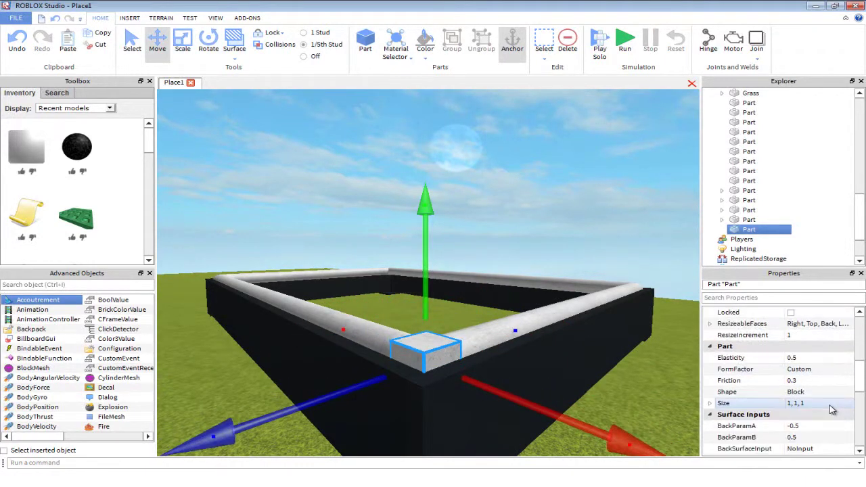
left_click(827, 392)
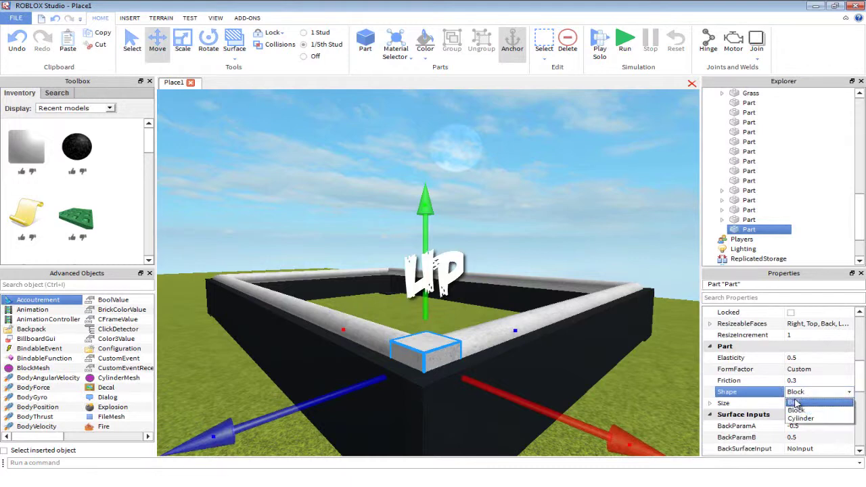
left_click(796, 404)
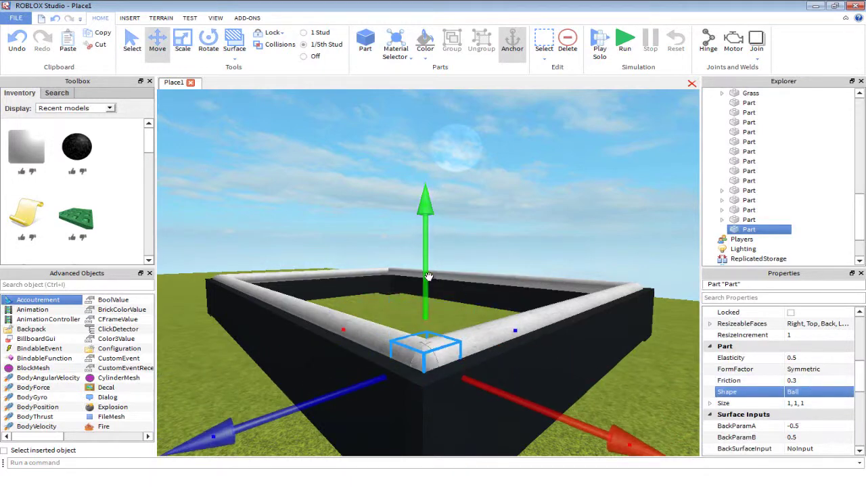
key("f")
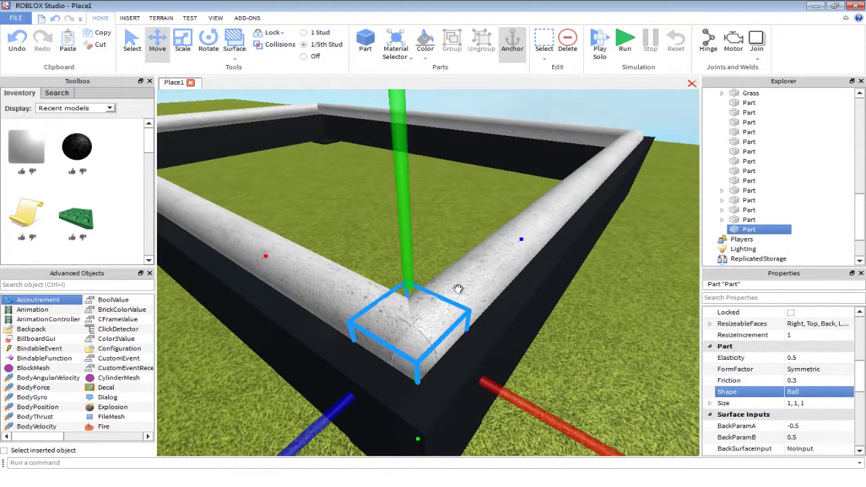
right_click_drag(478, 304, 486, 302)
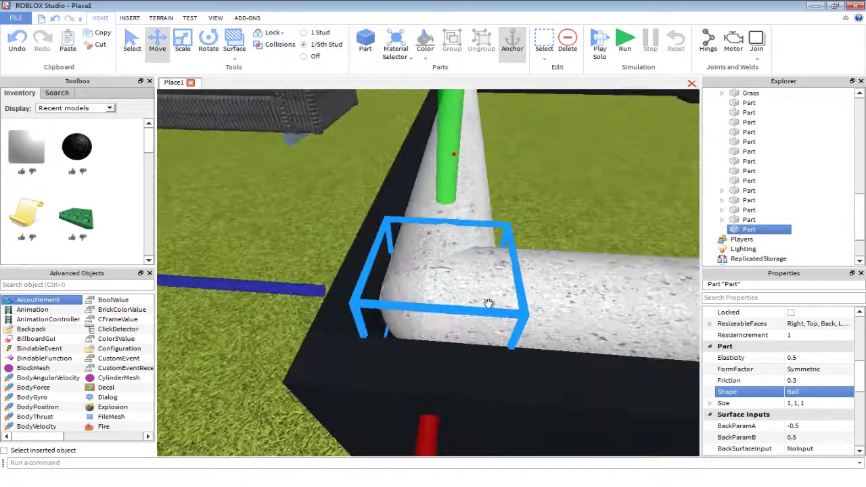
scroll(620, 292, "down", 3)
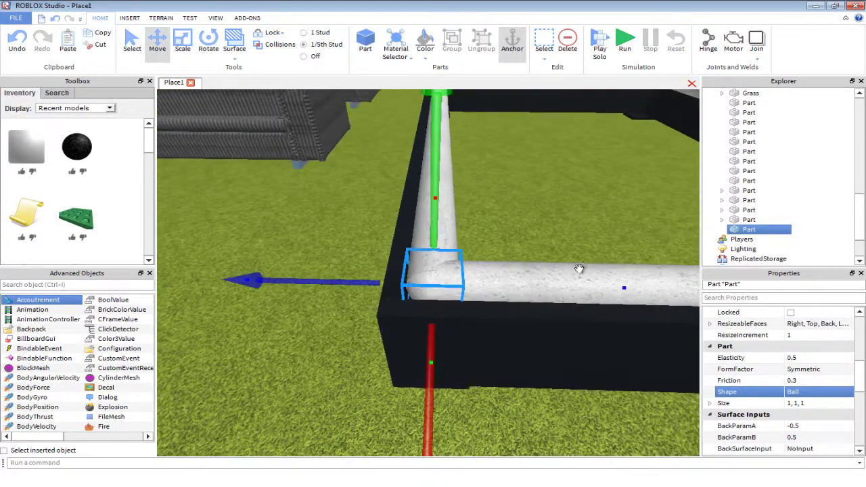
Step: Set the near short rail's size to 1, 17, 1 studs and seat it back on the rim
scroll(565, 284, "down", 3)
left_click(615, 277)
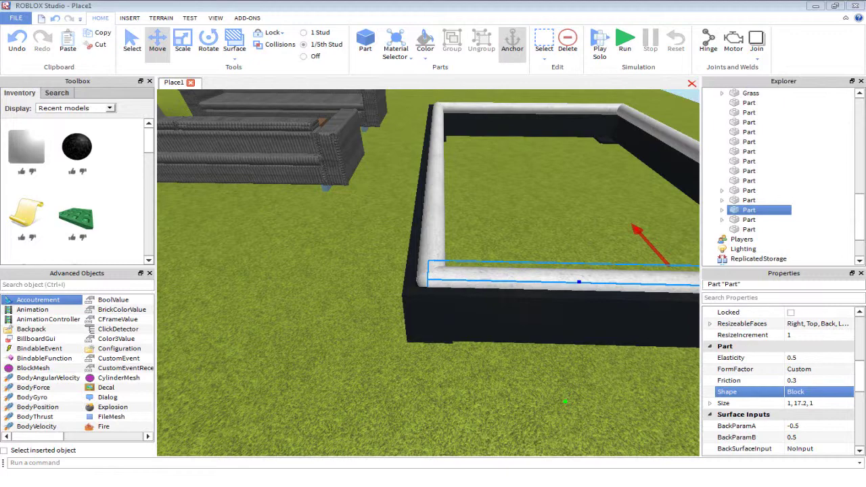
right_click_drag(444, 338, 371, 326)
left_click(805, 403)
key("BackSpace")
key("BackSpace")
key("Return")
right_click_drag(518, 291, 535, 177)
left_click_drag(556, 113, 573, 145)
left_click(589, 147)
right_click_drag(589, 147, 416, 245)
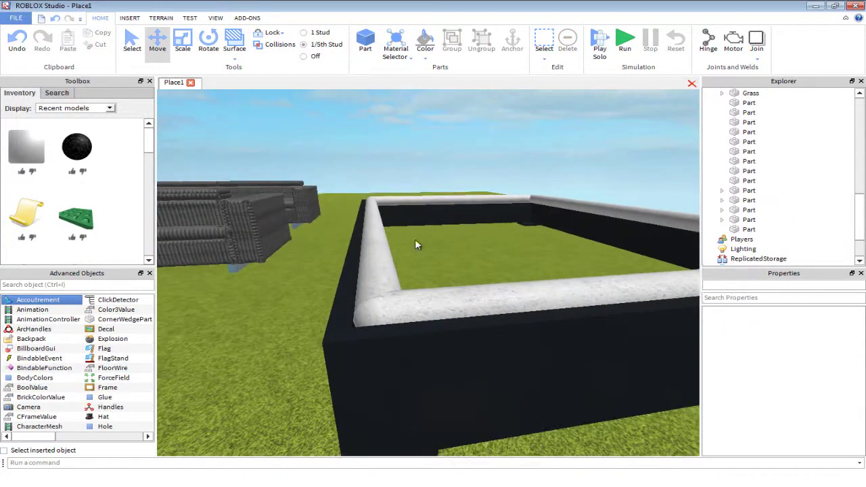
Step: Set the far short rail's size to 1, 17, 1 studs and lower it back onto the rim
left_click(427, 202)
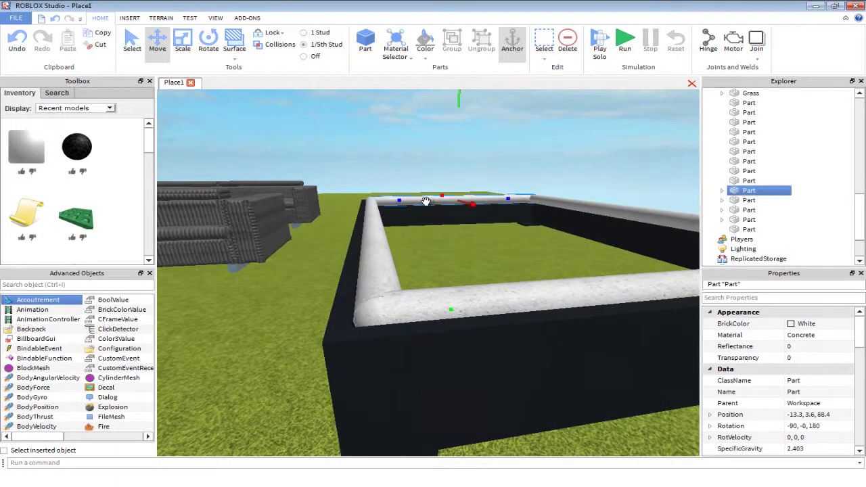
right_click_drag(428, 202, 443, 188)
left_click_drag(469, 170, 472, 153)
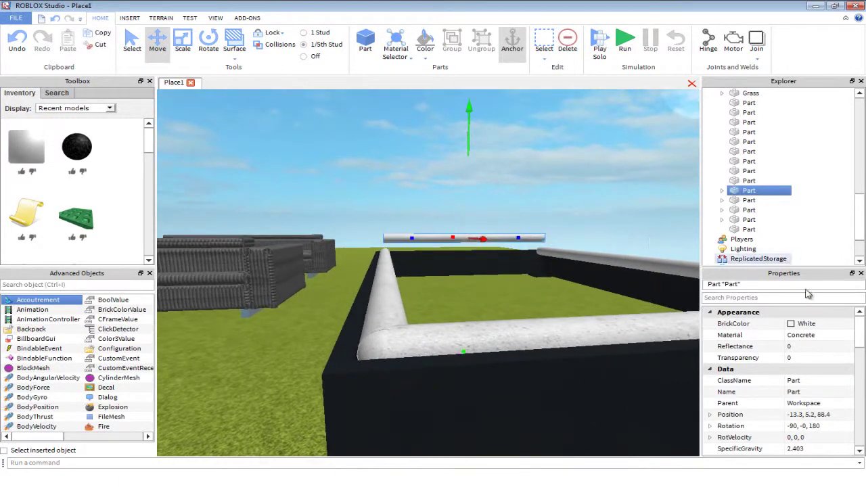
scroll(823, 399, "down", 4)
scroll(821, 393, "down", 4)
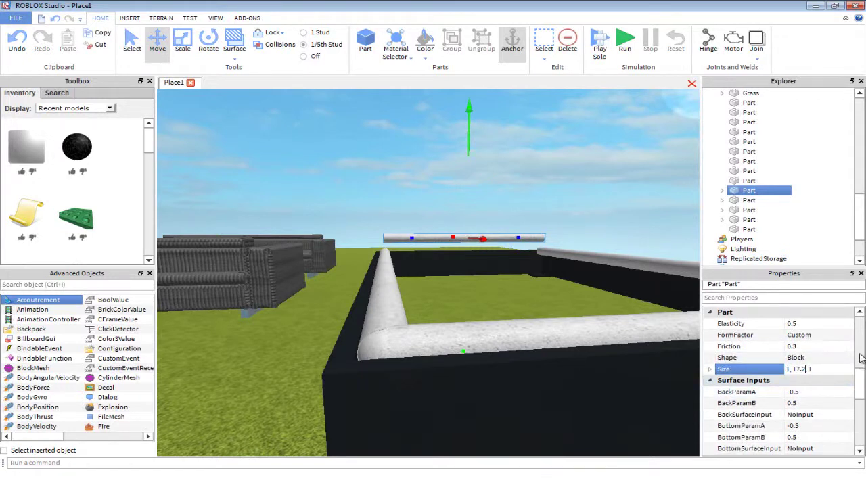
key("BackSpace")
key("BackSpace")
key("Return")
left_click_drag(471, 155, 471, 168)
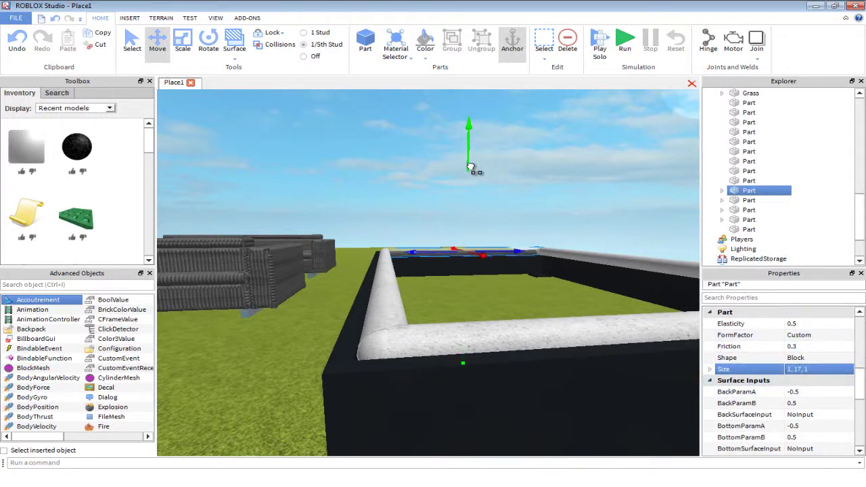
left_click(495, 198)
Step: Set the size of both long rails to 1, 25, 1 studs and lower them back onto the frame
left_click(391, 281)
right_click_drag(391, 280, 433, 277)
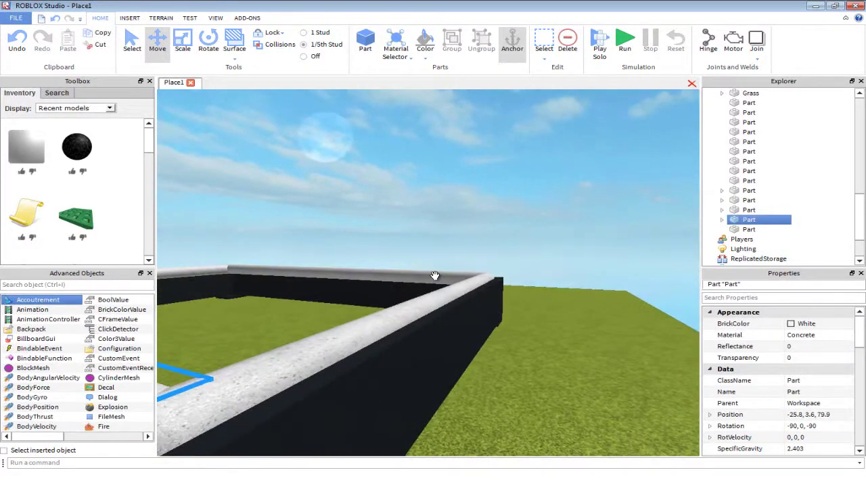
left_click(435, 276, "ctrl")
right_click_drag(371, 268, 326, 258)
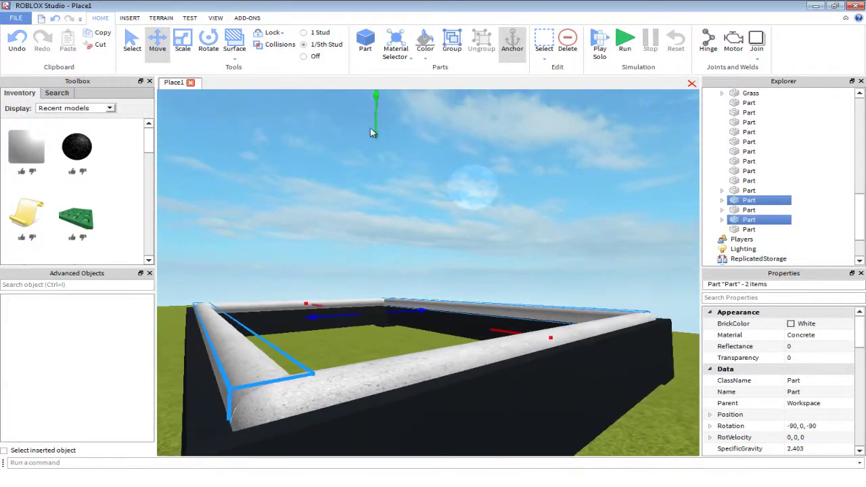
left_click_drag(371, 132, 379, 102)
scroll(773, 389, "down", 4)
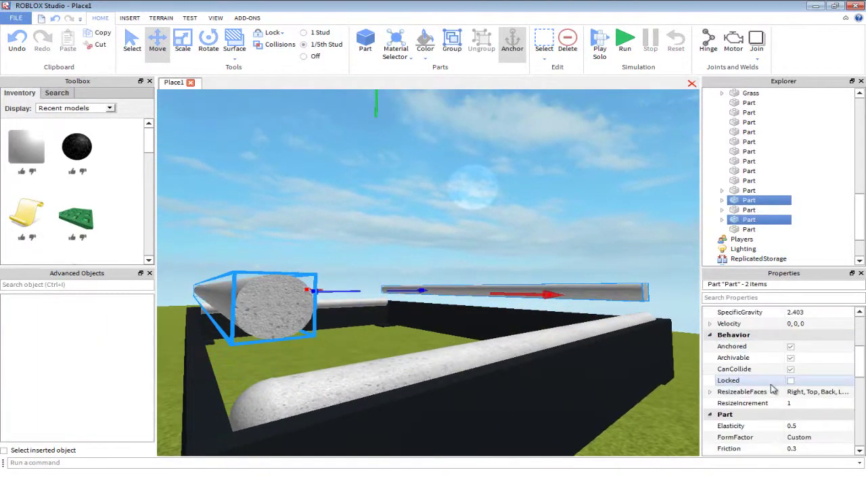
scroll(845, 393, "down", 1)
scroll(844, 386, "up", 4)
scroll(831, 389, "down", 5)
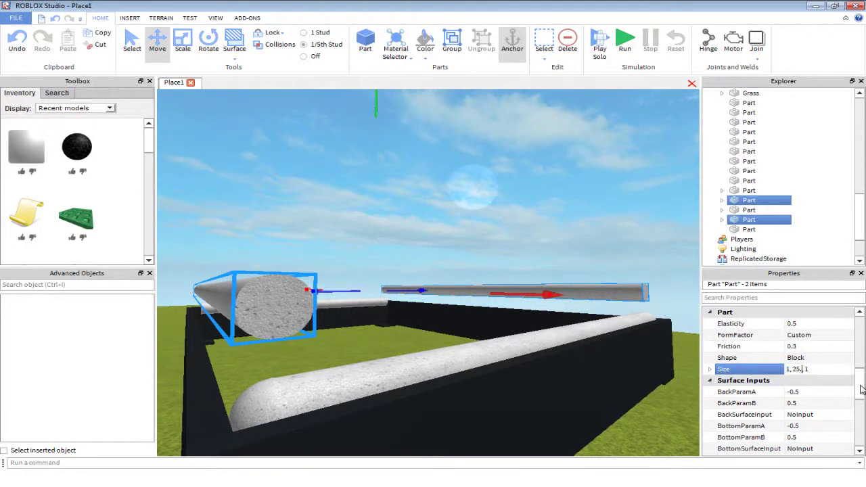
key("Return")
left_click_drag(373, 113, 377, 139)
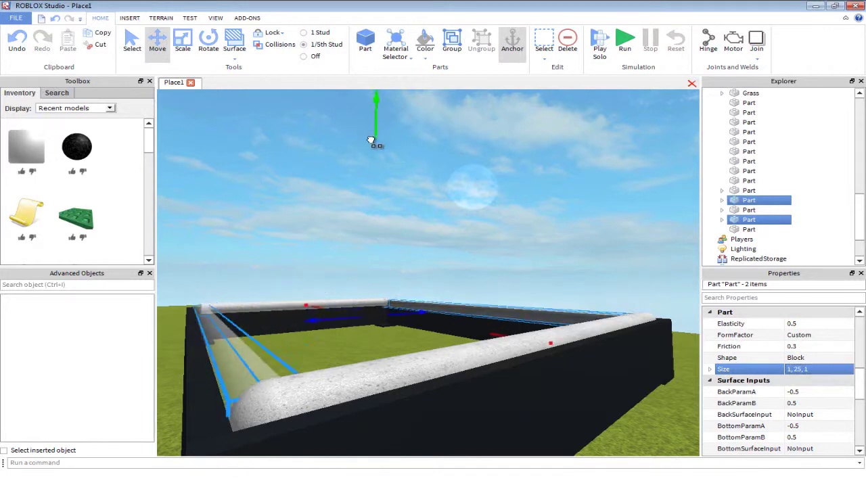
left_click(415, 150)
Step: Duplicate the near short concrete rail
right_click_drag(416, 150, 426, 116)
left_click(448, 240)
key("ctrl+c")
key("ctrl+v")
scroll(457, 245, "down", 4)
scroll(470, 257, "up", 5)
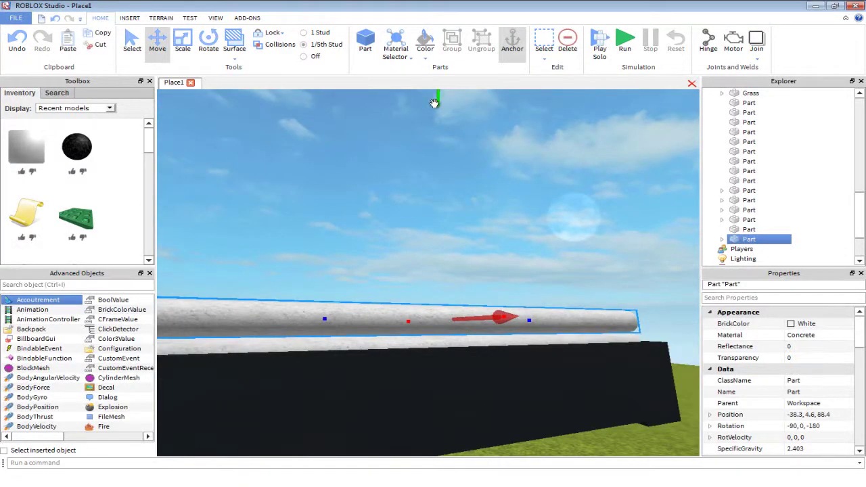
Step: Remove the duplicate rail's mesh and move the resulting flat strip to position -37.9, 3.6, 88.4
left_click_drag(435, 103, 437, 120)
right_click_drag(437, 120, 482, 213)
left_click_drag(483, 214, 477, 203)
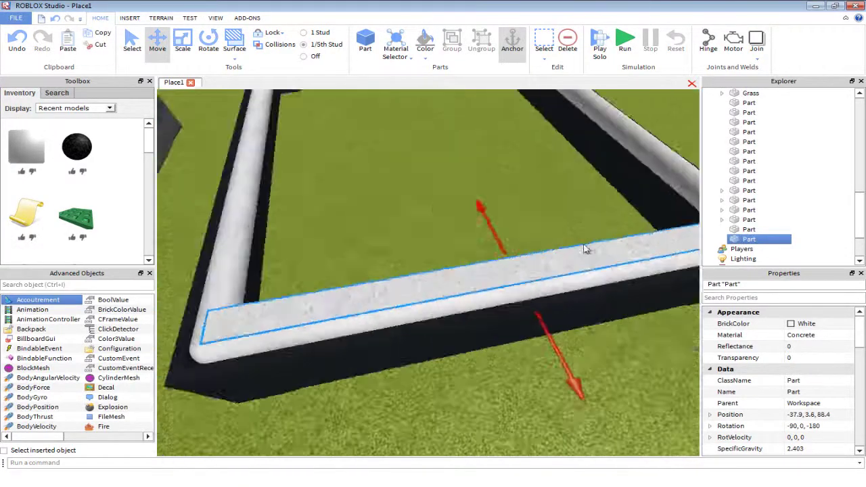
Step: Stretch the flat concrete strip across the frame so it forms a slab reaching the opposite short rail
right_click_drag(585, 250, 496, 165)
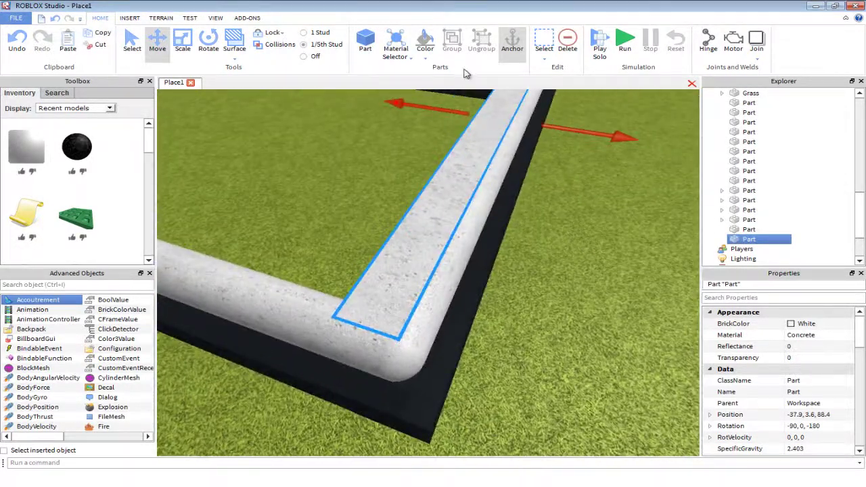
left_click(188, 43)
scroll(393, 112, "down", 3)
right_click_drag(392, 111, 434, 144)
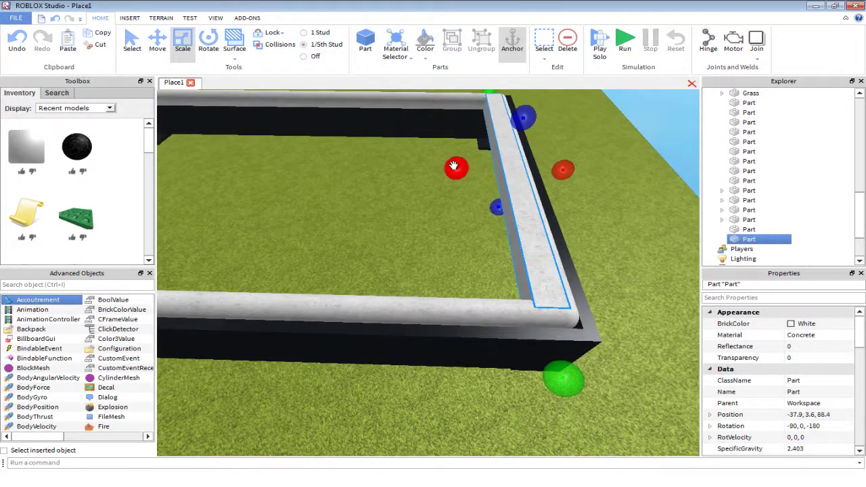
key("a")
left_click_drag(454, 166, 392, 180)
key("d")
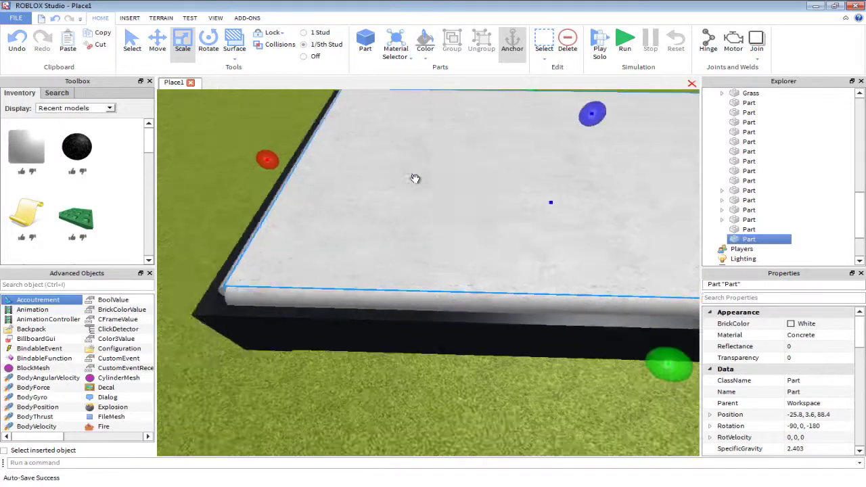
Step: Select the concrete slab and raise it above the frame to position -25.8, 6.2, 88.4
scroll(472, 227, "up", 2)
left_click(579, 296)
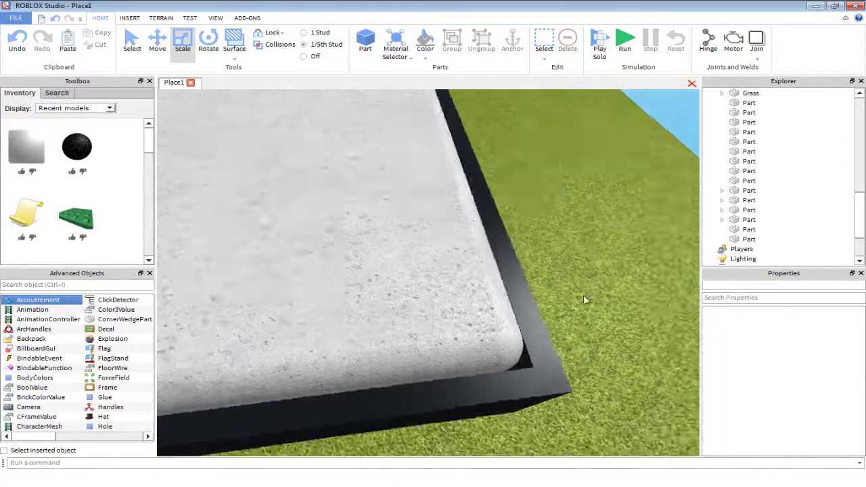
scroll(580, 295, "up", 3)
right_click_drag(580, 295, 362, 205)
left_click(362, 204)
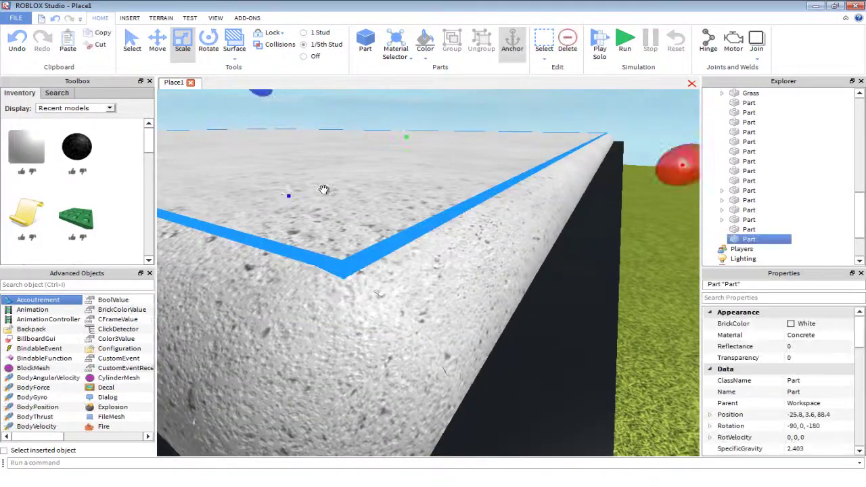
scroll(362, 204, "down", 5)
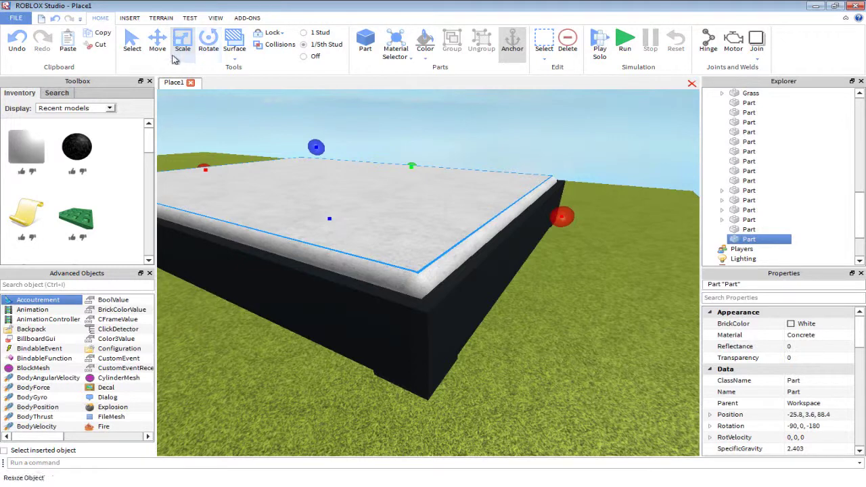
left_click(172, 55)
left_click(169, 57)
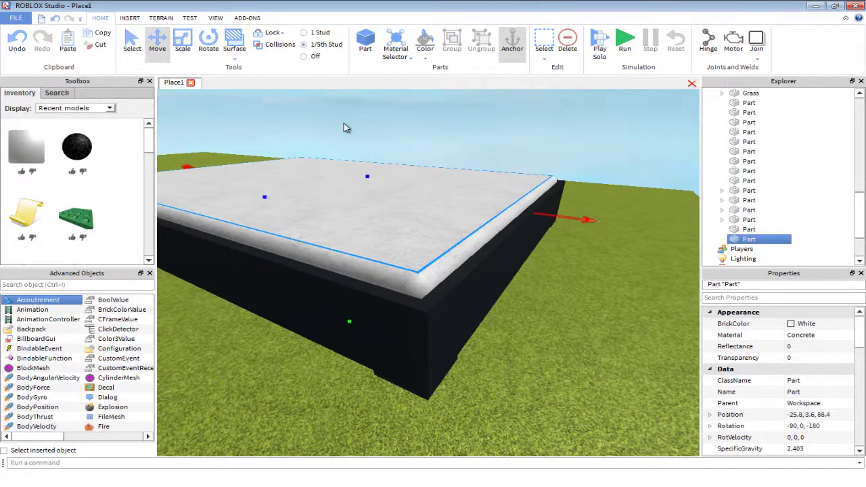
right_click_drag(344, 124, 352, 142)
left_click_drag(410, 210, 410, 187)
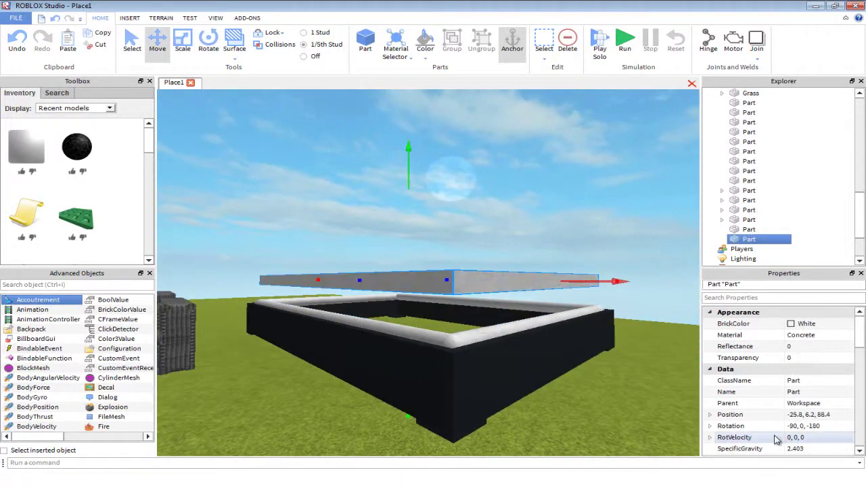
Step: Set the slab's size to 25, 17, 1 and lower it back between the rails
scroll(778, 379, "down", 5)
left_click(802, 403)
left_click(799, 404)
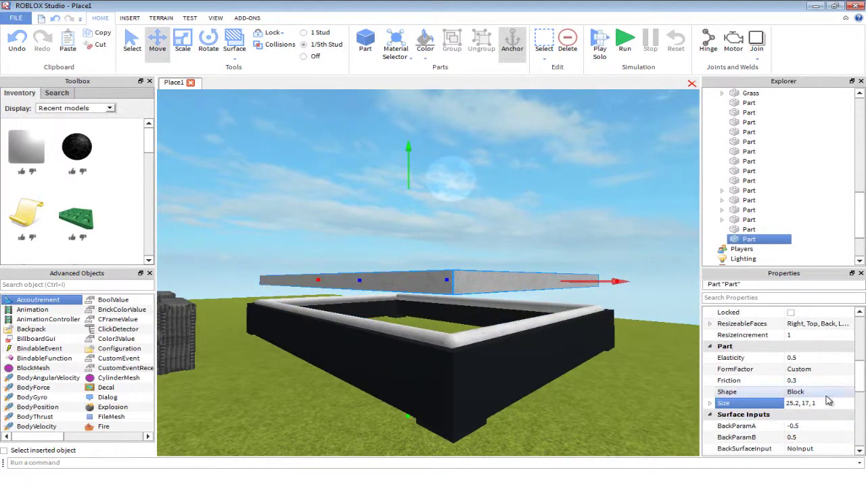
key("BackSpace")
key("BackSpace")
key("Return")
left_click_drag(411, 187, 413, 218)
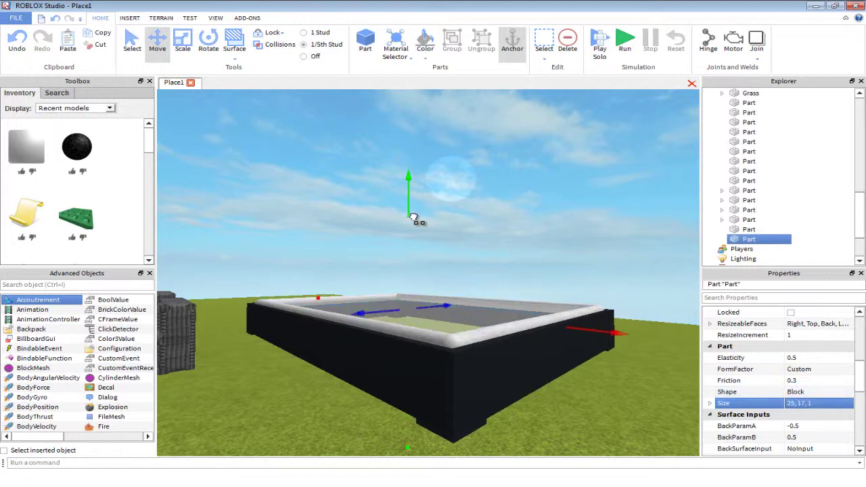
Step: Duplicate the concrete corner ball and lower the copy onto the rim at position -38.5, 3.6, 79.9
left_click(501, 226)
scroll(501, 226, "up", 5)
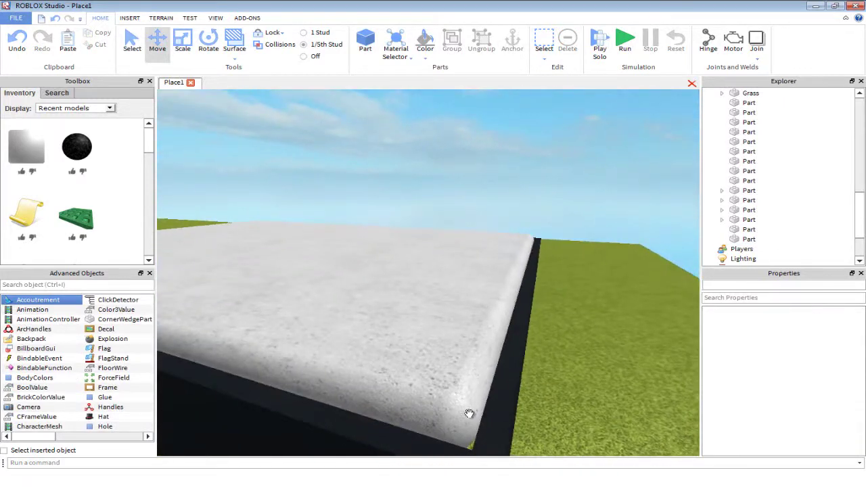
left_click(469, 413)
scroll(528, 365, "down", 5)
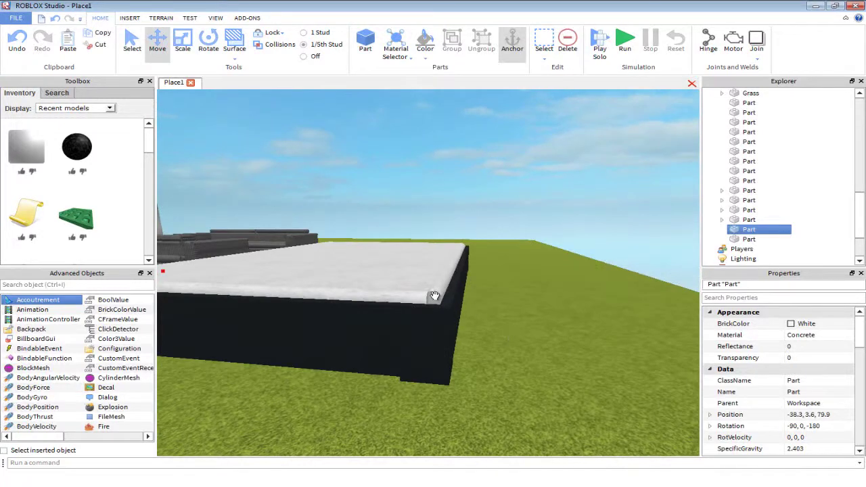
key("w")
key("a")
key("ctrl+d")
scroll(440, 288, "down", 3)
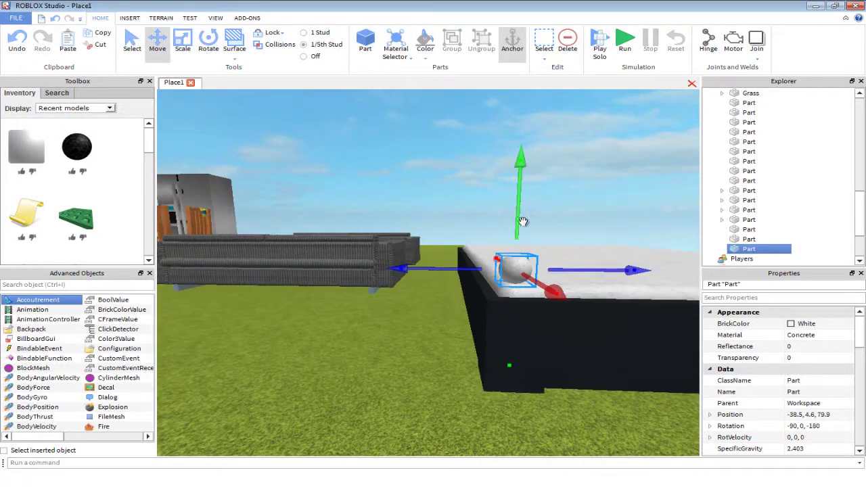
left_click_drag(519, 233, 517, 261)
Step: Move the duplicate ball along the short end to the other corner, at position -38.5, 3.6, 96.9
key("d")
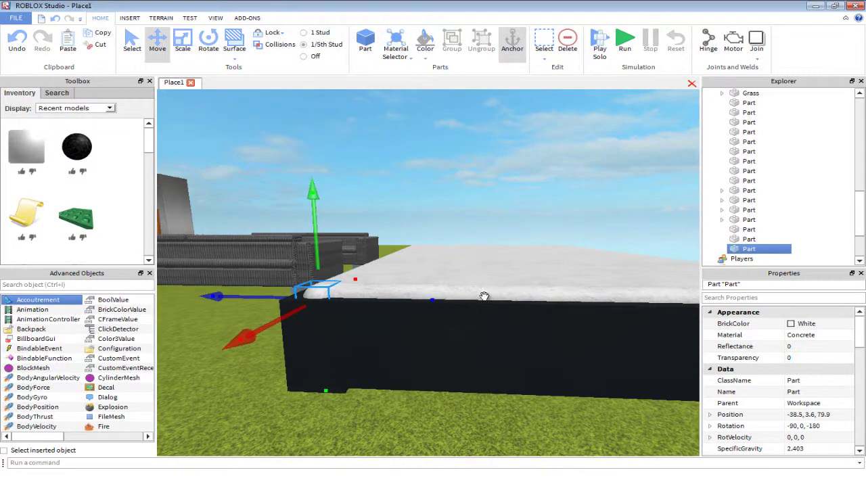
key("d")
mouse_move(440, 299)
left_mouse_down()
mouse_move(509, 322)
mouse_move(451, 312)
left_mouse_up()
key("w")
right_click_drag(450, 312, 332, 323)
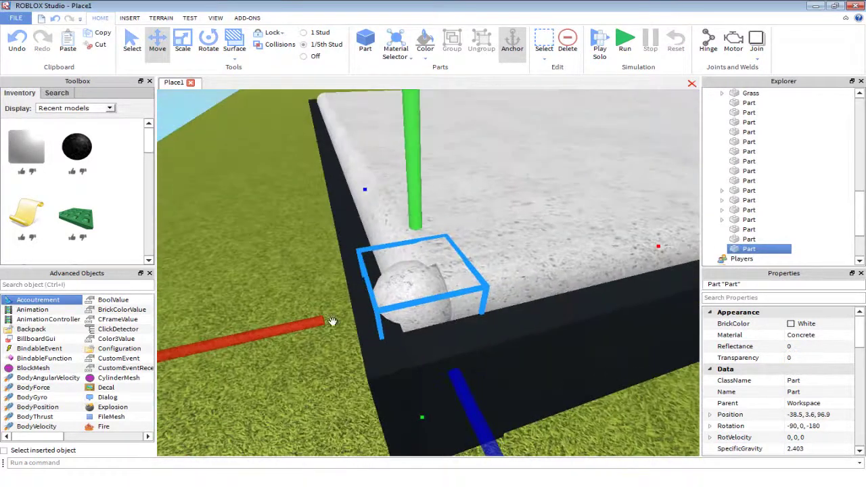
left_click_drag(270, 331, 292, 330)
key("ctrl+d")
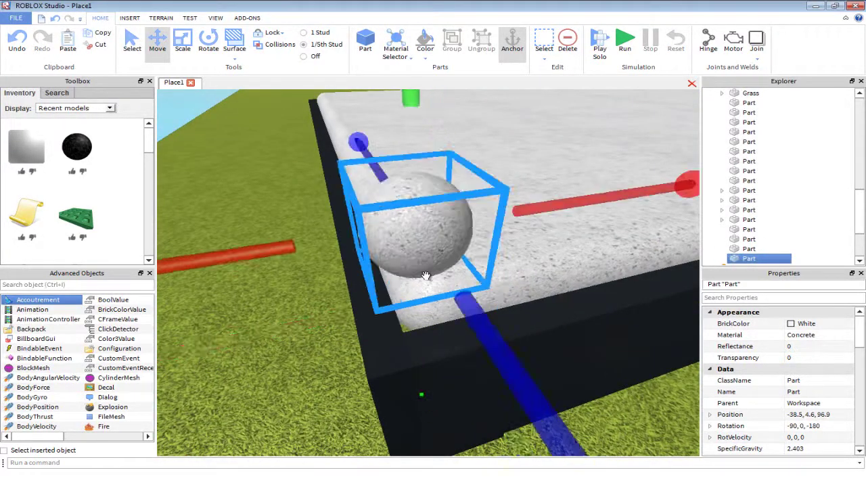
right_click_drag(427, 282, 425, 281)
key("Delete")
Step: Select the two corner balls of the short end together and duplicate them
key("d")
right_click_drag(570, 292, 547, 278)
left_click(548, 277)
key("a")
left_click(343, 312, "ctrl")
key("ctrl+d")
Step: Lower the duplicated pair of balls to rim height and align them with the two corners of the opposite short end
key("w")
right_click_drag(466, 298, 466, 297)
right_click_drag(483, 254, 459, 188)
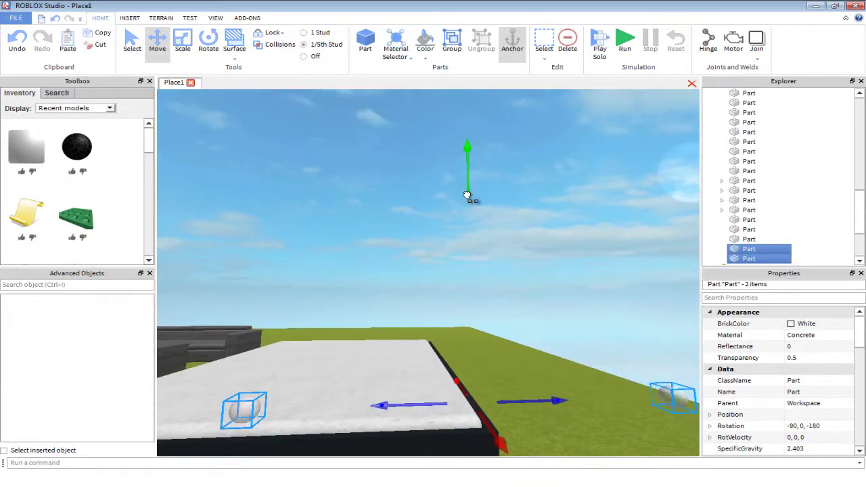
left_click_drag(467, 196, 467, 208)
right_click_drag(564, 308, 524, 317)
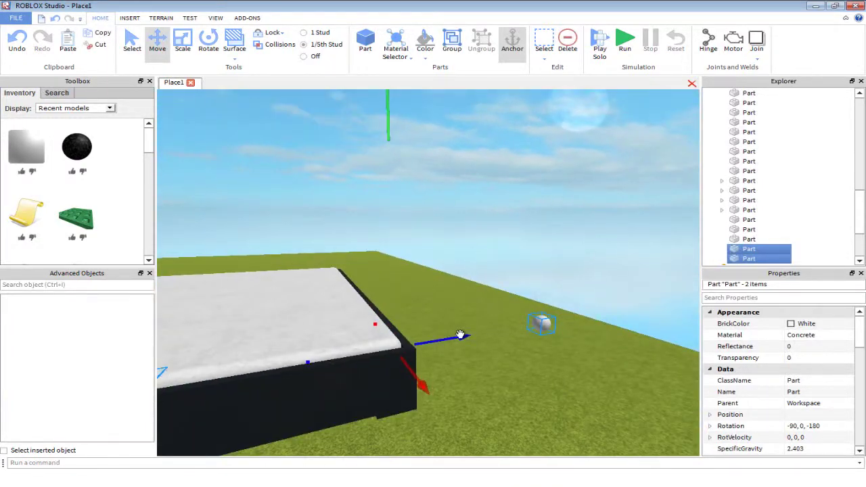
left_click_drag(460, 335, 302, 394)
right_click_drag(305, 365, 306, 365)
scroll(307, 366, "up", 2)
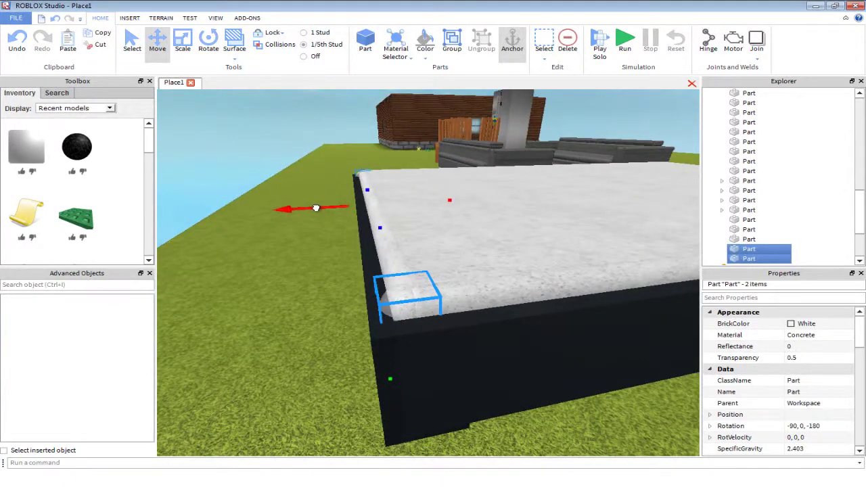
right_click_drag(318, 208, 353, 242)
Step: Make a pasted copy of the large concrete slab that fills the top of the frame
left_click(602, 343)
right_click_drag(602, 343, 512, 265)
left_click(561, 197)
key("ctrl+c")
key("ctrl+v")
Step: Lower the slab copy to the base of the black frame, at position -25.8, 1.2, 88.4
right_click_drag(507, 199, 440, 224)
left_click_drag(435, 200, 444, 229)
right_click_drag(443, 229, 435, 287)
scroll(437, 413, "down", 3)
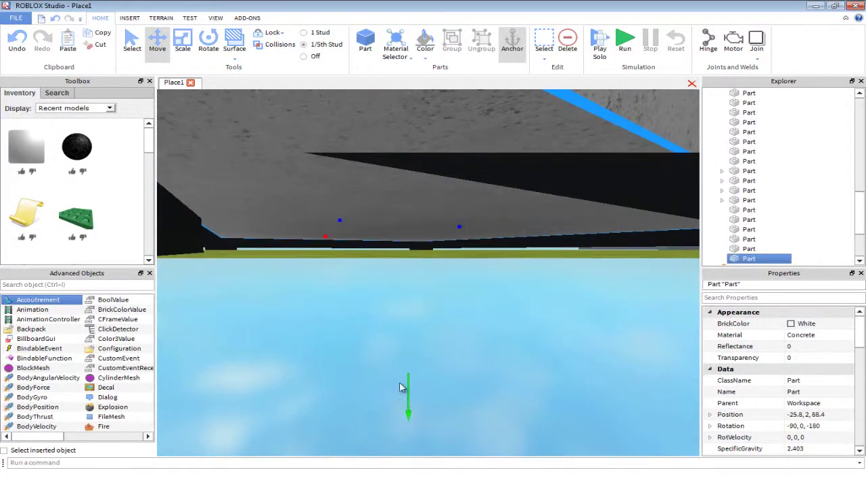
left_click_drag(405, 383, 427, 401)
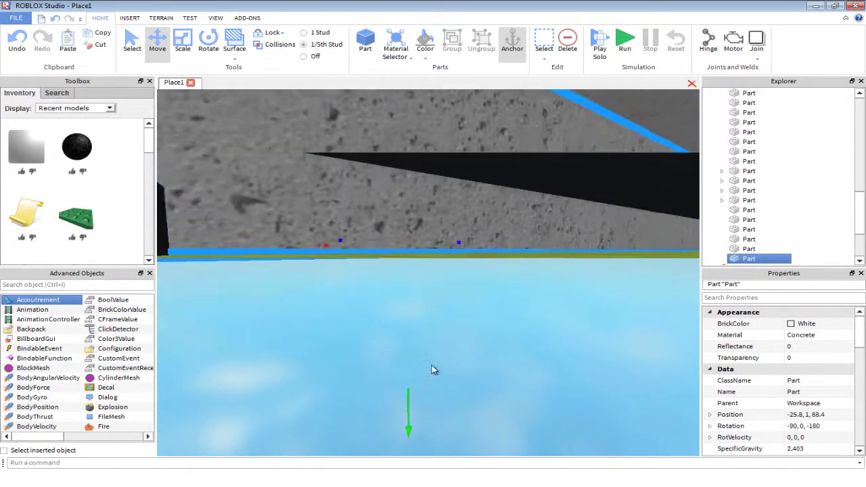
right_click_drag(433, 367, 416, 358)
key("q")
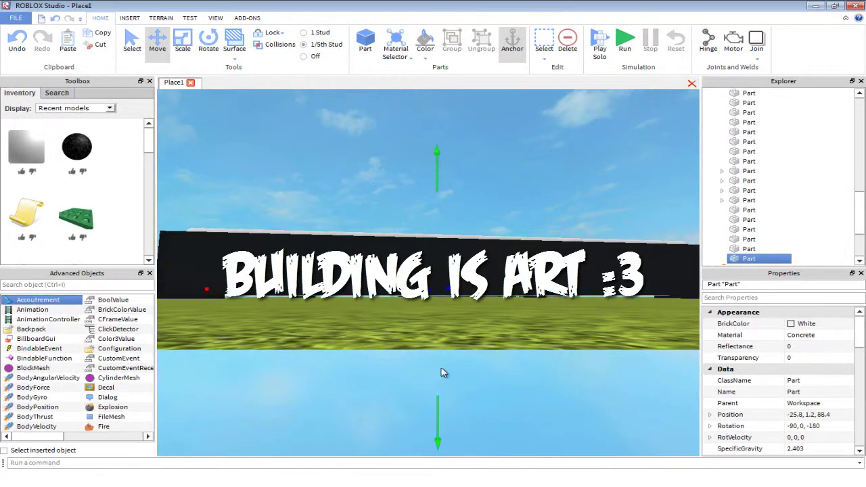
Step: Thicken the lower slab upward toward the top slab, to about 2.4 studs
left_click(203, 42)
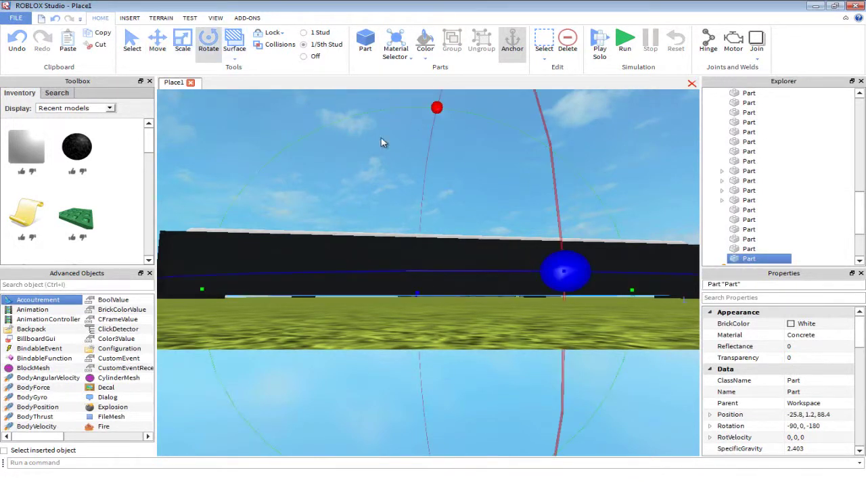
left_click(183, 42)
scroll(417, 172, "up", 10)
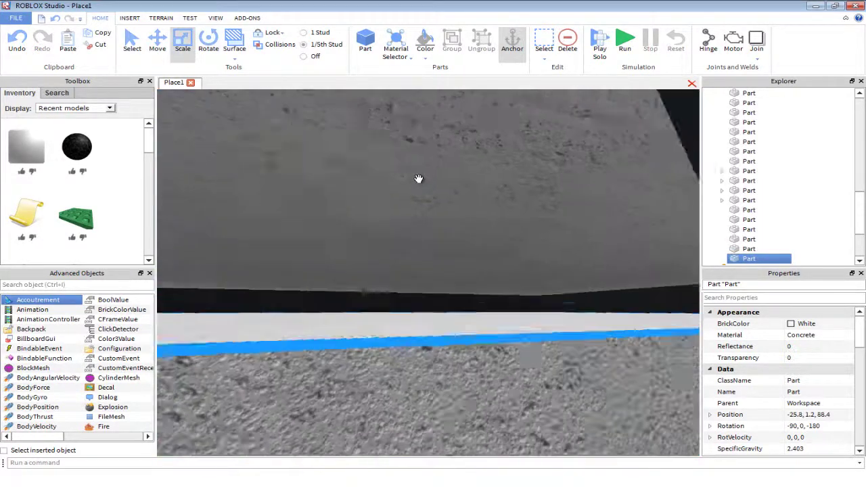
right_click_drag(418, 178, 407, 192)
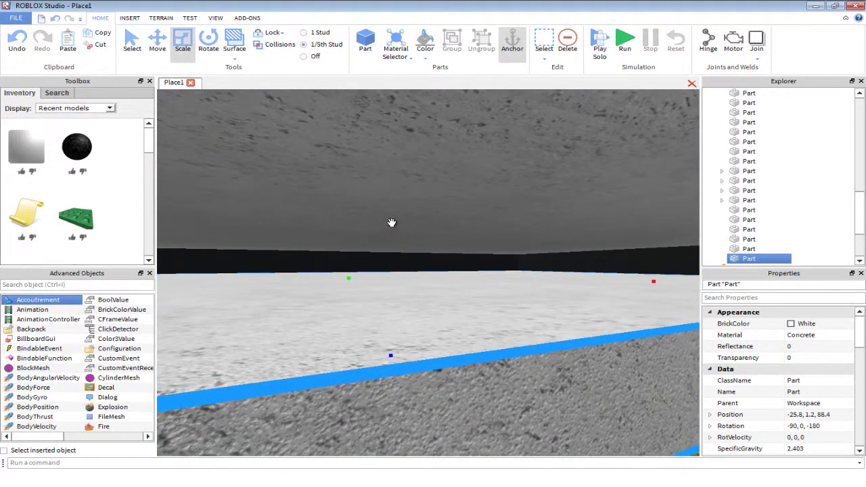
left_click_drag(391, 223, 418, 197)
right_click_drag(419, 196, 417, 197)
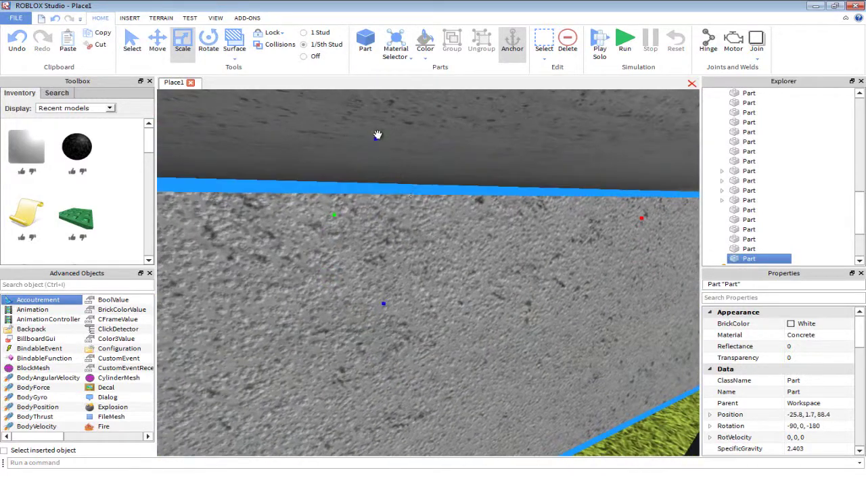
left_click_drag(374, 139, 387, 125)
right_click_drag(387, 125, 387, 126)
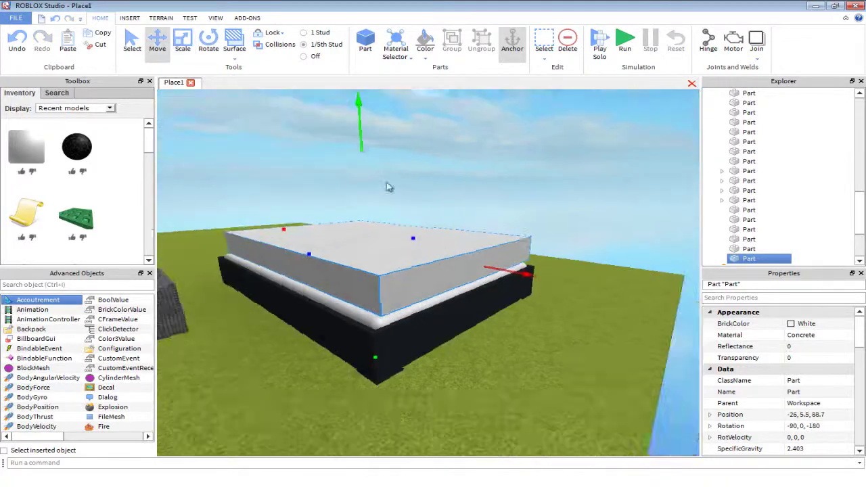
Step: Lower the thick slab into the concrete rim of the frame, to position -26, 3.9, 88.7
scroll(387, 183, "up", 3)
right_click_drag(387, 182, 386, 168)
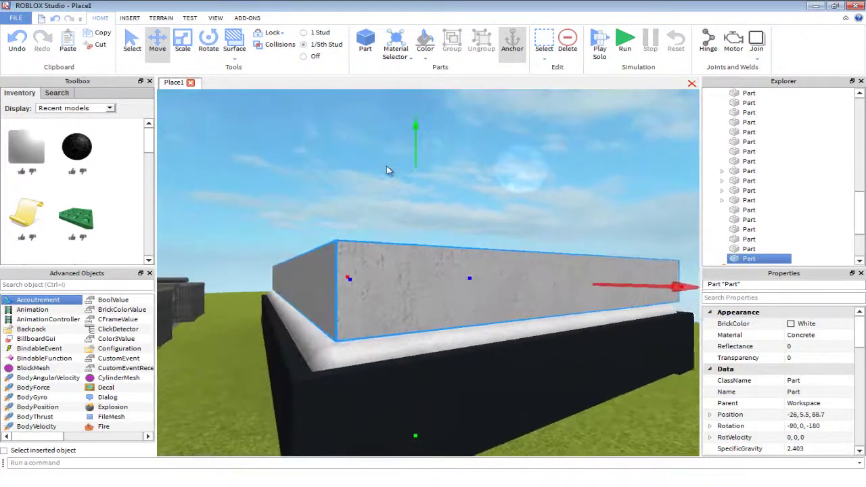
left_click_drag(412, 165, 406, 187)
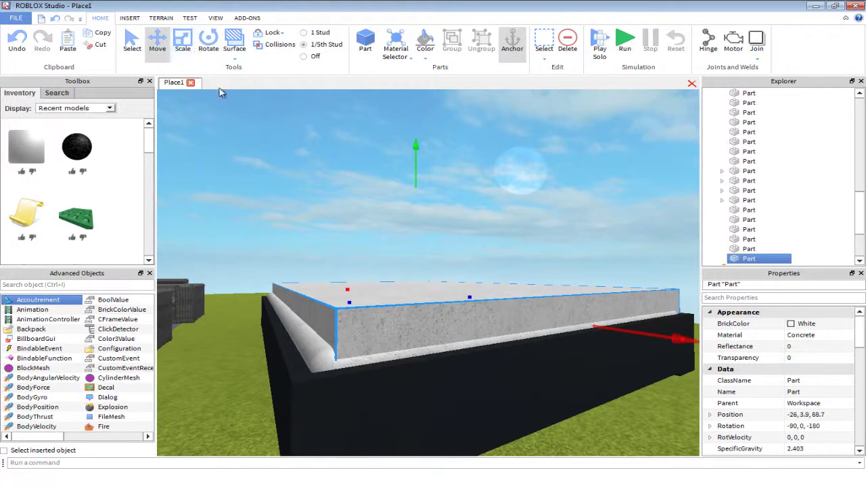
Step: Extend the thick slab's sides outward toward the black frame's edges, to about 26.2 by 18.2 studs
scroll(297, 272, "up", 4)
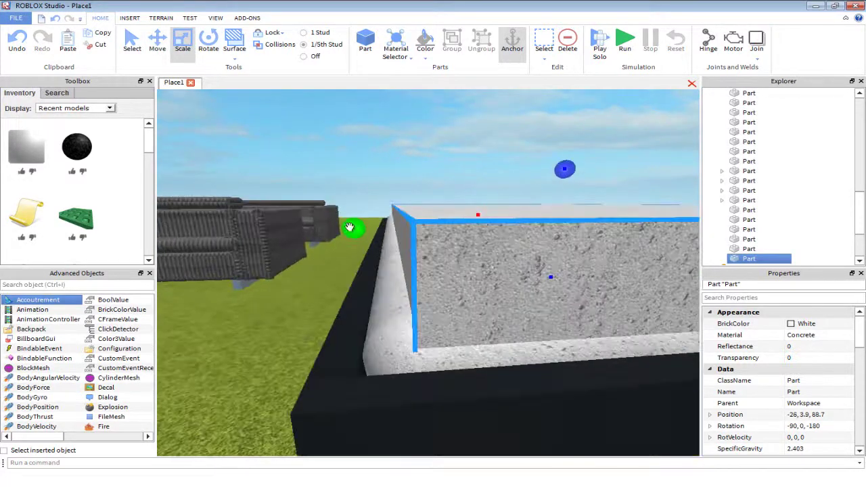
mouse_move(351, 228)
left_mouse_down()
mouse_move(337, 229)
mouse_move(346, 230)
left_mouse_up()
key("d")
scroll(366, 224, "down", 1)
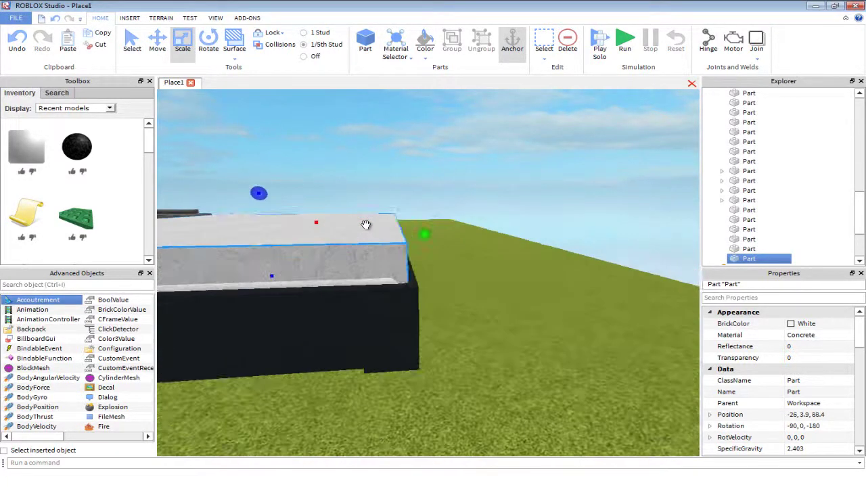
scroll(367, 225, "up", 1)
left_click_drag(422, 219, 424, 223)
right_click_drag(424, 222, 366, 184)
left_click_drag(356, 165, 353, 168)
right_click_drag(352, 168, 487, 156)
left_click_drag(488, 147, 502, 144)
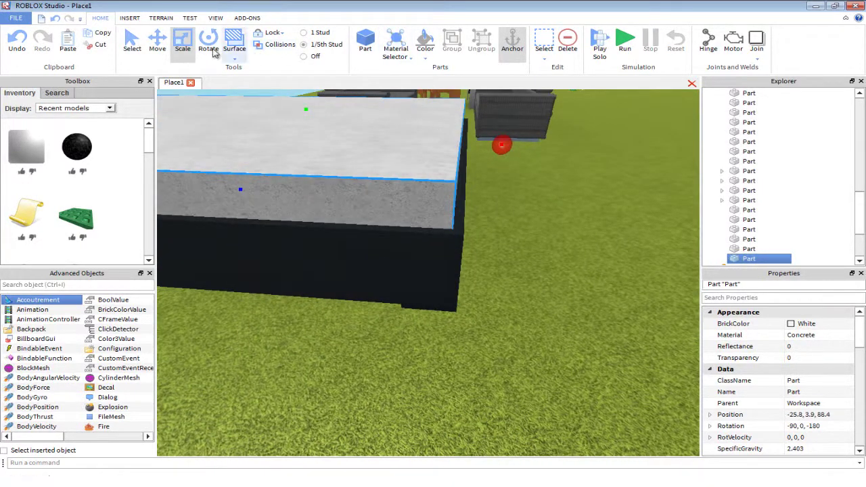
Step: Raise the thick slab above the black frame and set its size to 26, 18, 2.4
left_click(160, 47)
right_click(239, 26)
right_click_drag(372, 217, 373, 191)
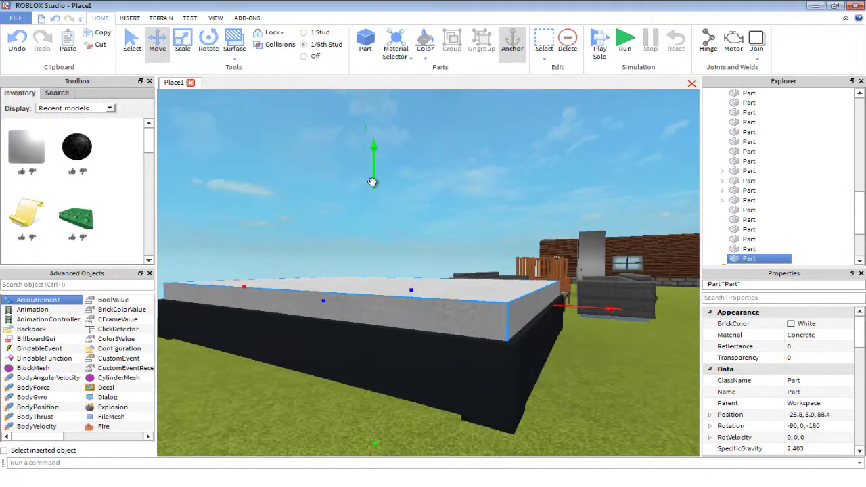
left_click_drag(373, 180, 380, 138)
scroll(654, 341, "down", 3)
scroll(722, 368, "down", 6)
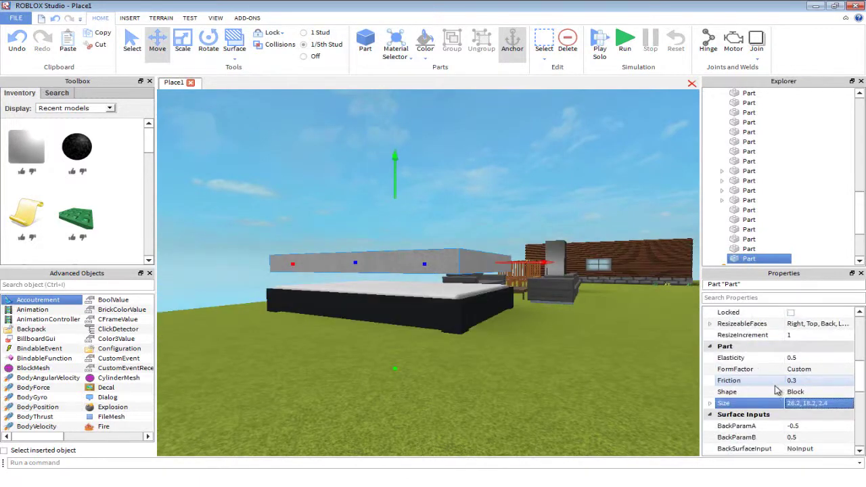
left_click(818, 403)
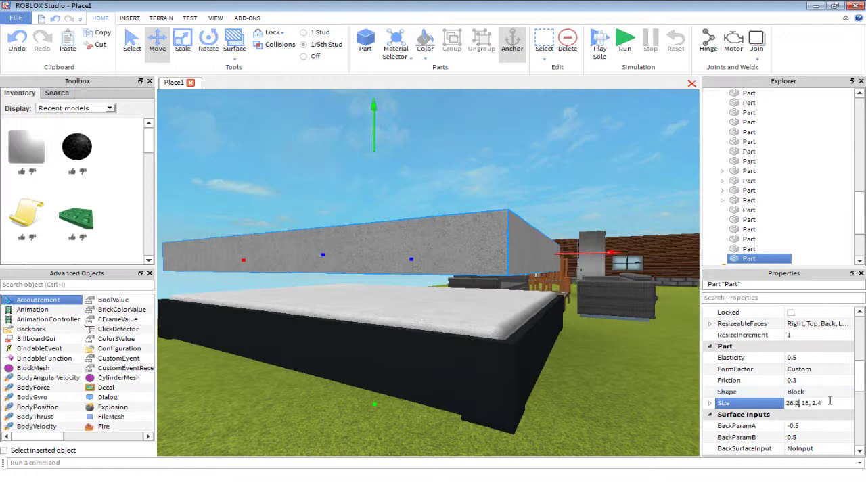
key("BackSpace")
key("BackSpace")
key("Return")
Step: Lower the resized slab back into the black frame, beneath the rounded top slab
left_click_drag(376, 145, 390, 202)
right_click_drag(391, 202, 375, 194)
scroll(389, 200, "up", 2)
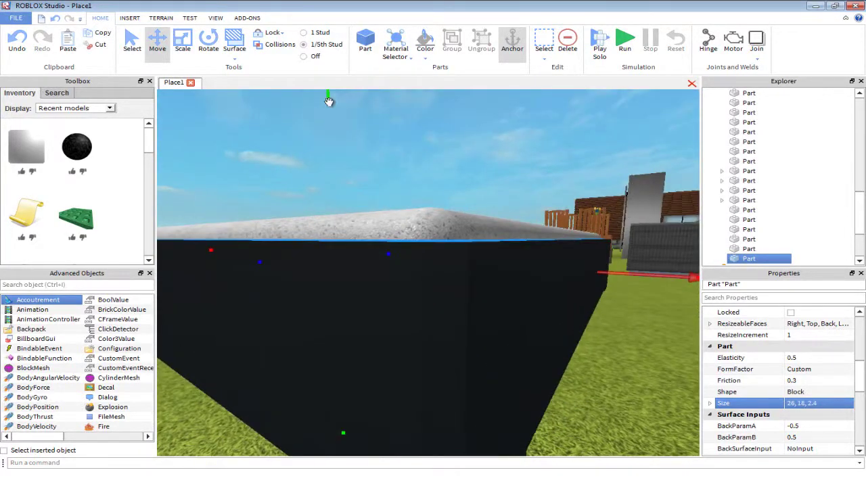
left_click_drag(328, 102, 343, 117)
mouse_move(383, 222)
right_mouse_down()
mouse_move(384, 232)
mouse_move(376, 226)
right_mouse_up()
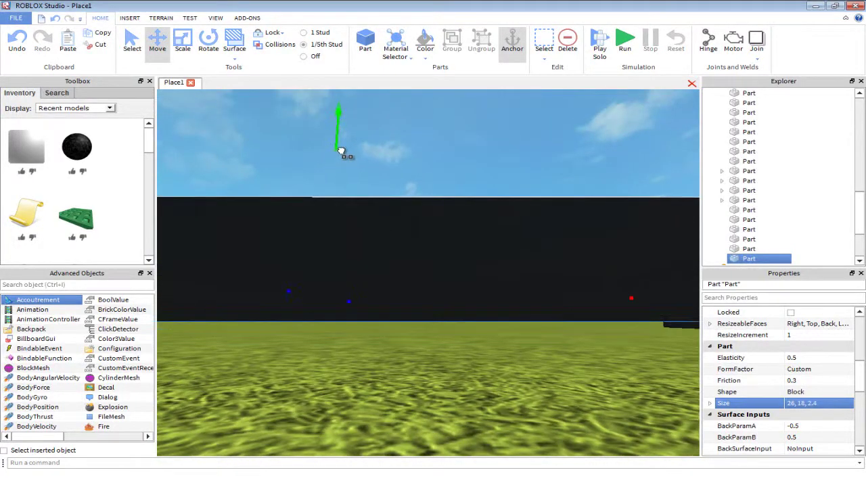
Step: Examine from several sides how the white slab fits inside the black frame
left_click(400, 158)
right_click_drag(401, 158, 397, 195)
scroll(385, 188, "down", 2)
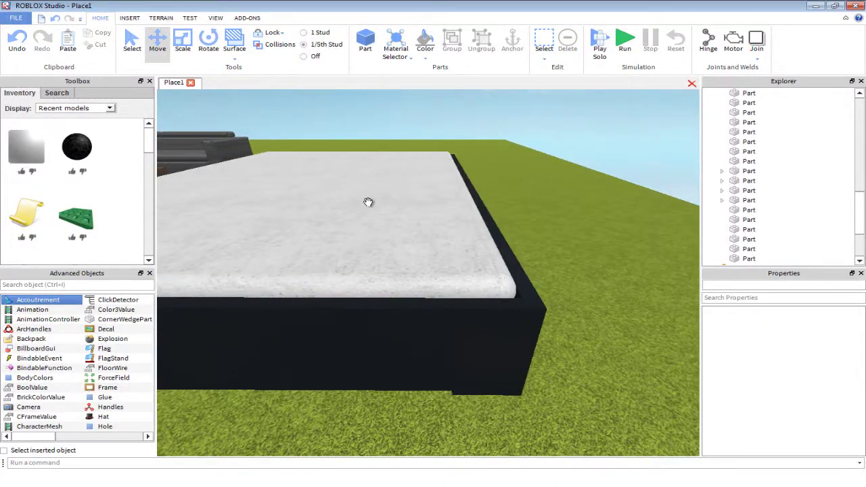
right_click_drag(413, 231, 422, 236)
scroll(421, 236, "up", 2)
scroll(421, 237, "down", 3)
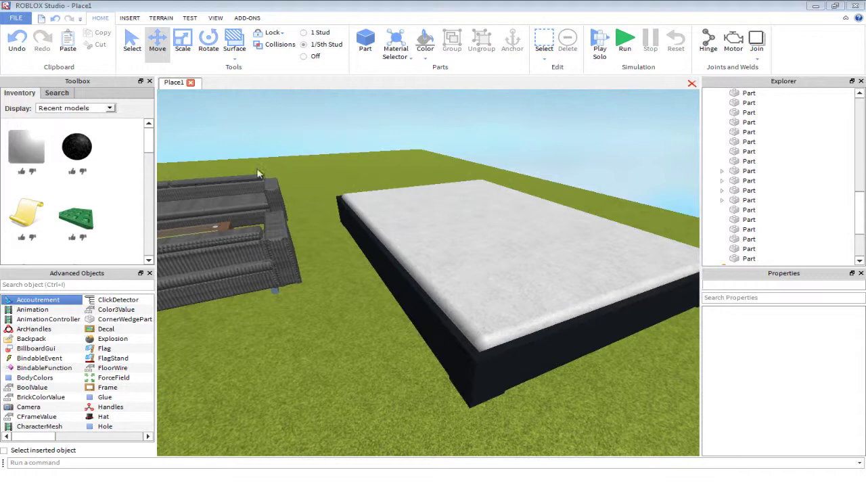
right_click_drag(405, 216, 412, 224)
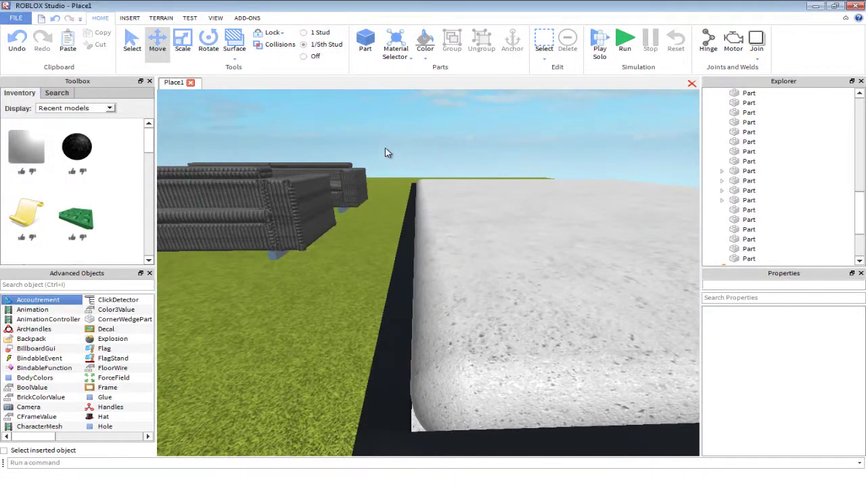
scroll(416, 198, "down", 5)
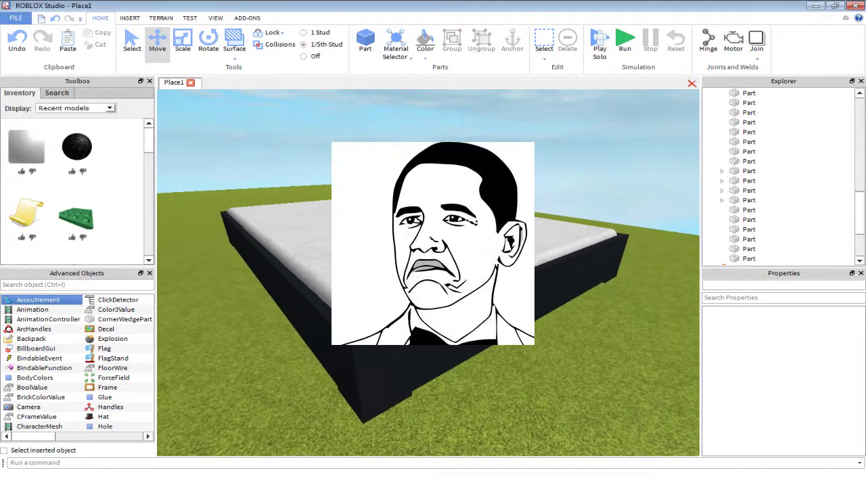
Step: Scale the black board at the frame's short end upward to 10 studs tall, forming a headboard
scroll(442, 203, "up", 5)
left_click(438, 171)
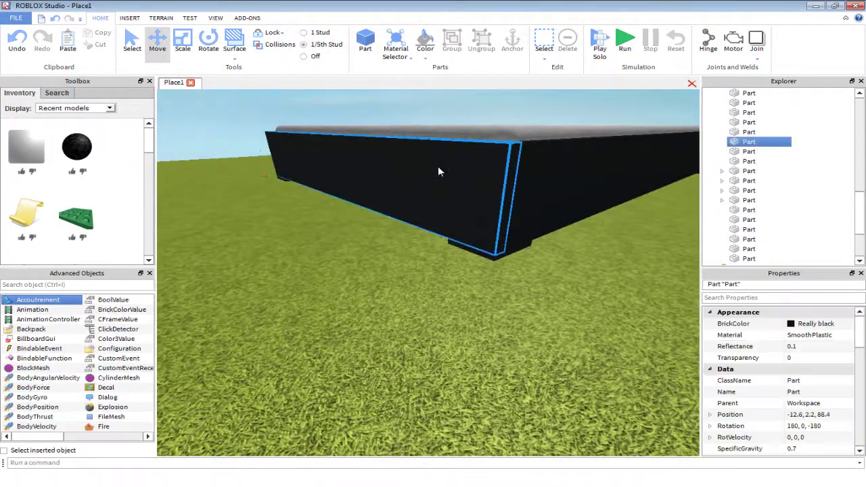
right_click_drag(438, 169, 439, 170)
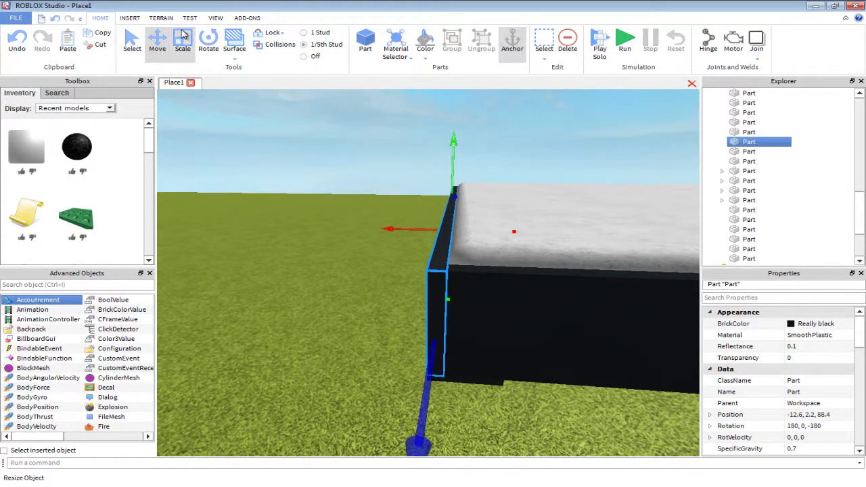
left_click(182, 40)
scroll(420, 184, "down", 5)
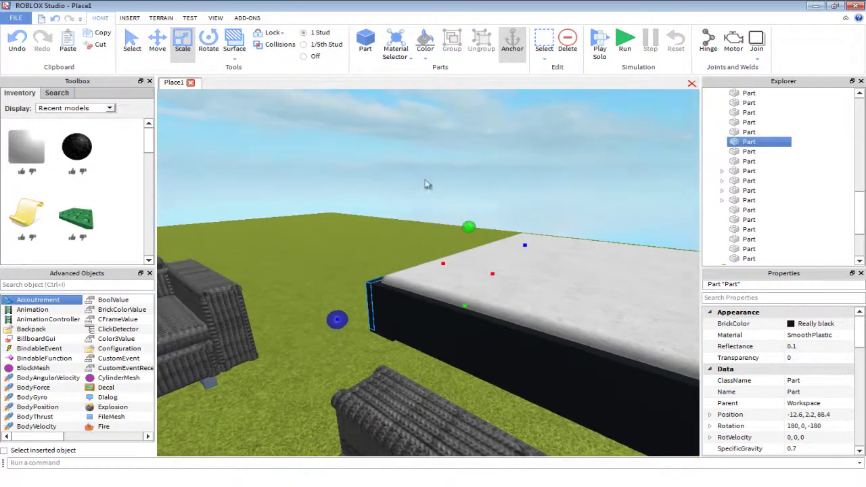
scroll(755, 389, "down", 7)
left_click(757, 372)
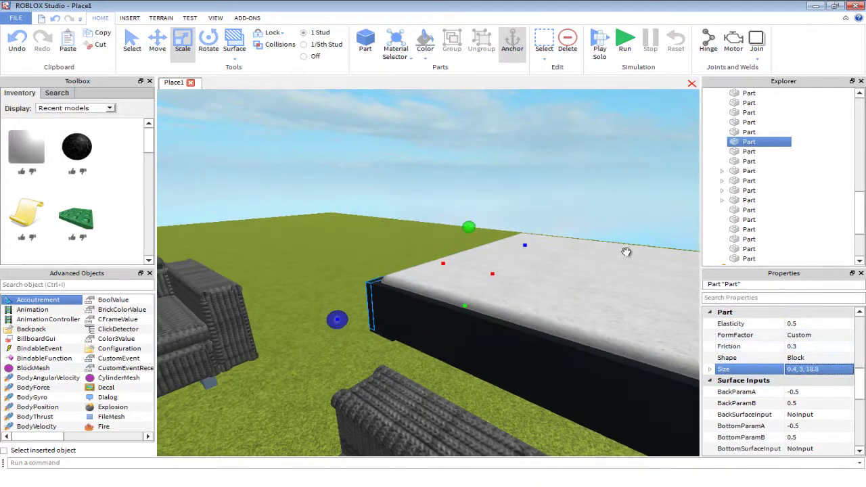
left_click_drag(470, 227, 487, 126)
key("d")
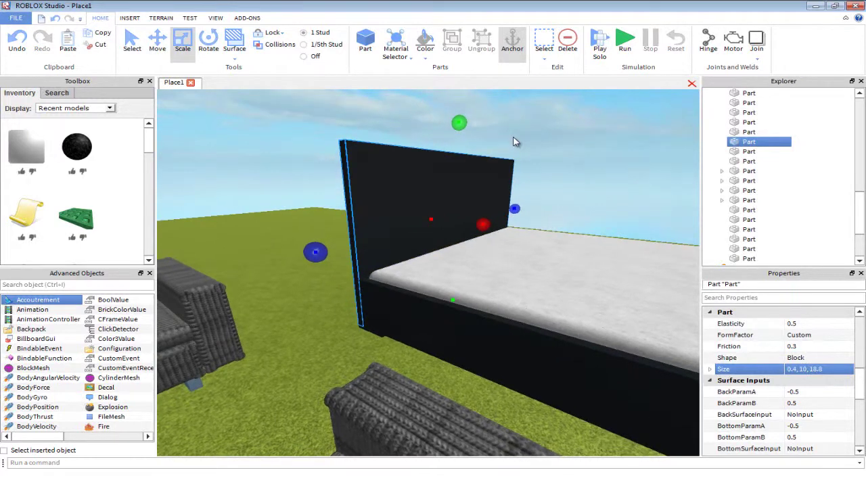
Step: Extend the headboard upward to a height of 12 studs
right_click_drag(533, 148, 575, 153)
key("d")
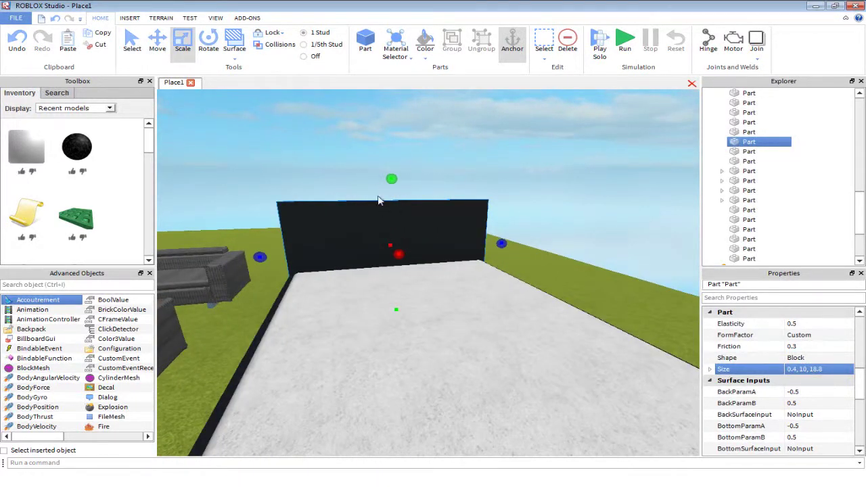
left_click_drag(390, 179, 391, 157)
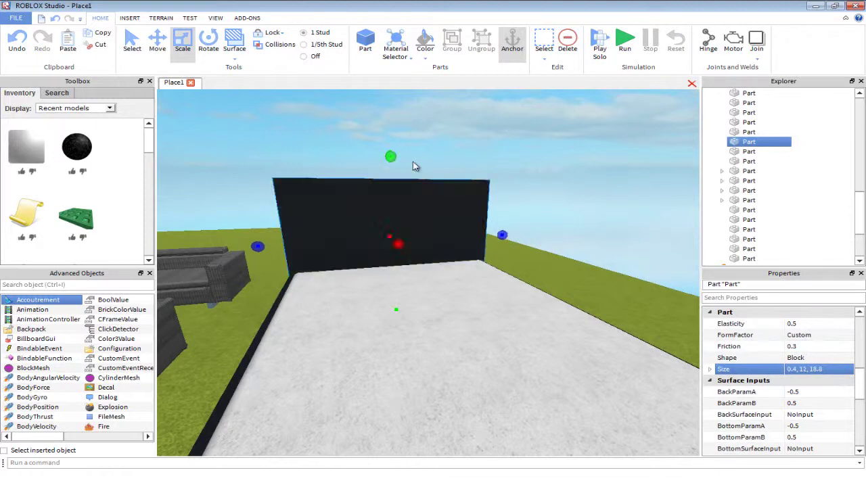
Step: Duplicate the headboard, resize the copy into a small panel of 0.2, 2, 2, and reselect the headboard
left_click(456, 179)
left_click(429, 192)
scroll(431, 196, "down", 5)
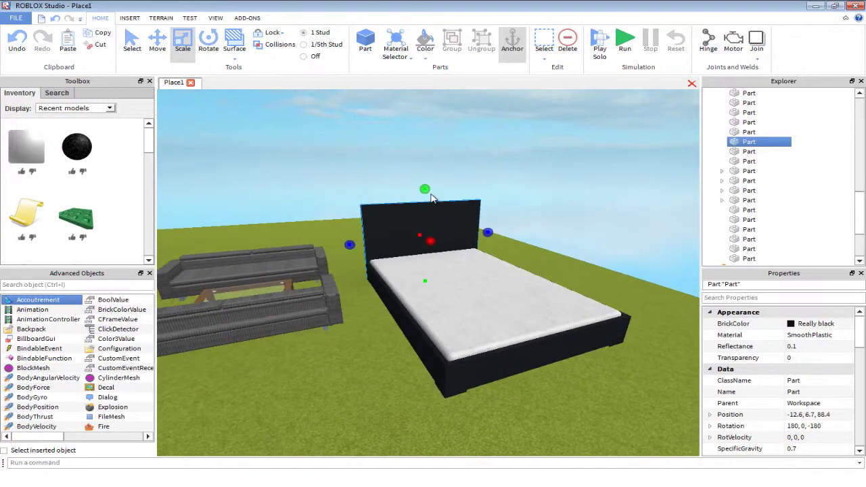
key("ctrl+d")
scroll(499, 200, "up", 5)
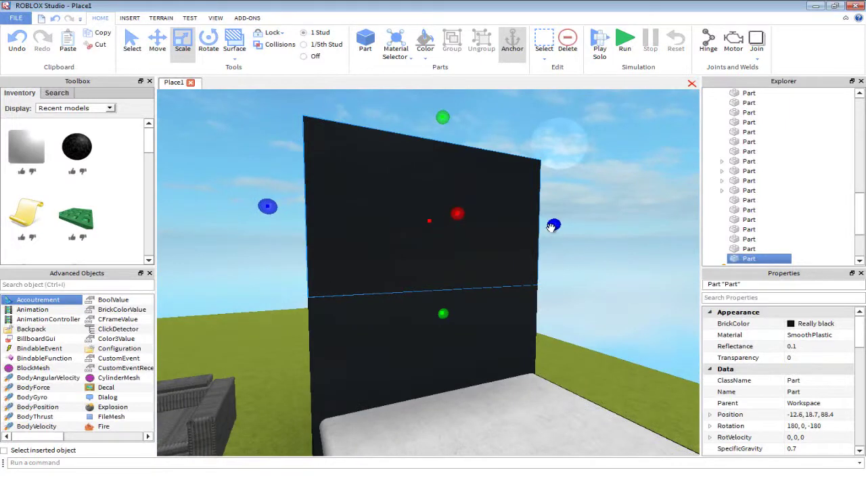
left_click_drag(552, 225, 396, 215)
scroll(751, 406, "down", 5)
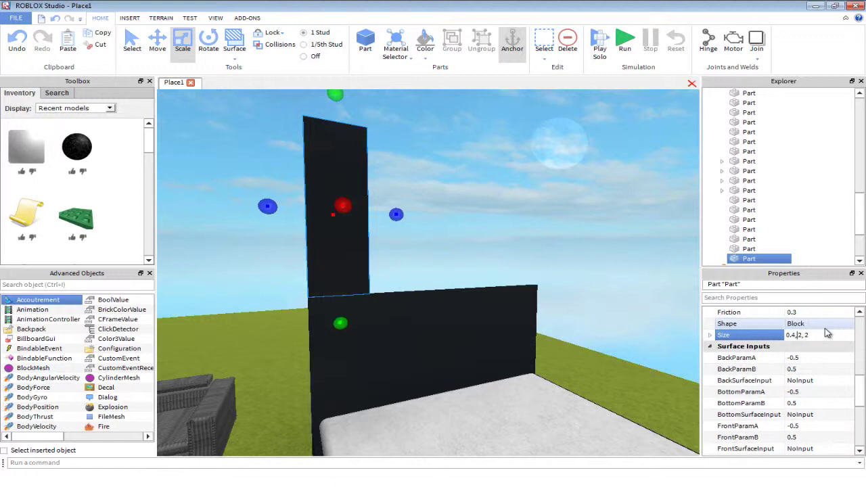
key("Return")
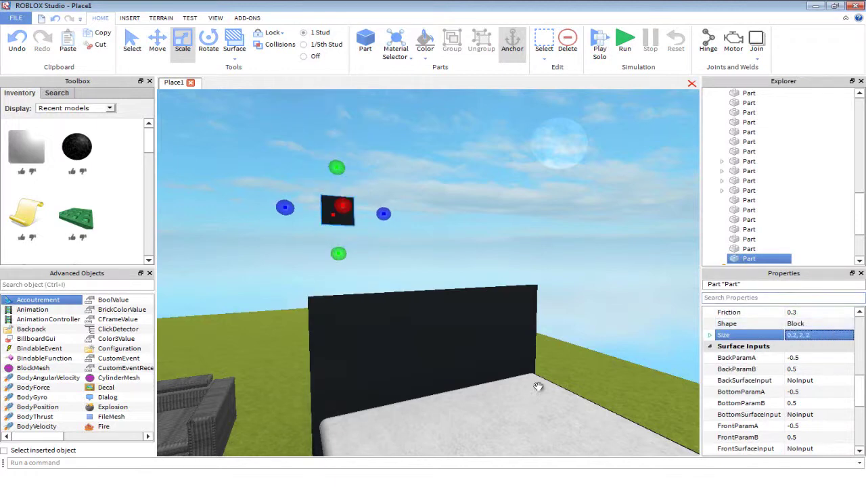
left_click(475, 332)
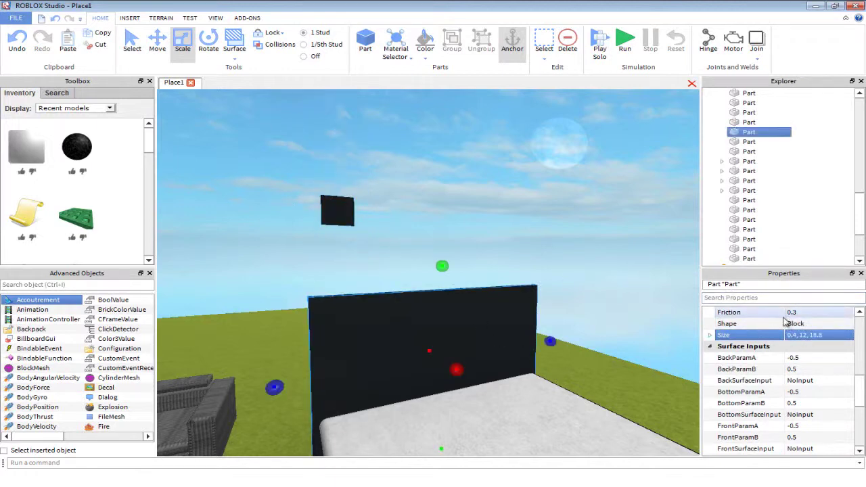
right_click_drag(573, 226, 570, 231)
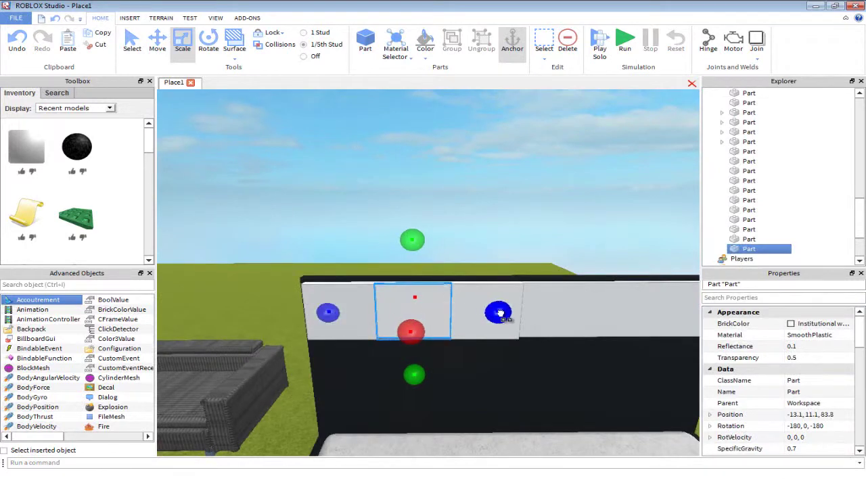
Step: Lower the row of six white panels below the first row, and place a duplicate as a third row just above the slab
left_click(456, 295, "shift")
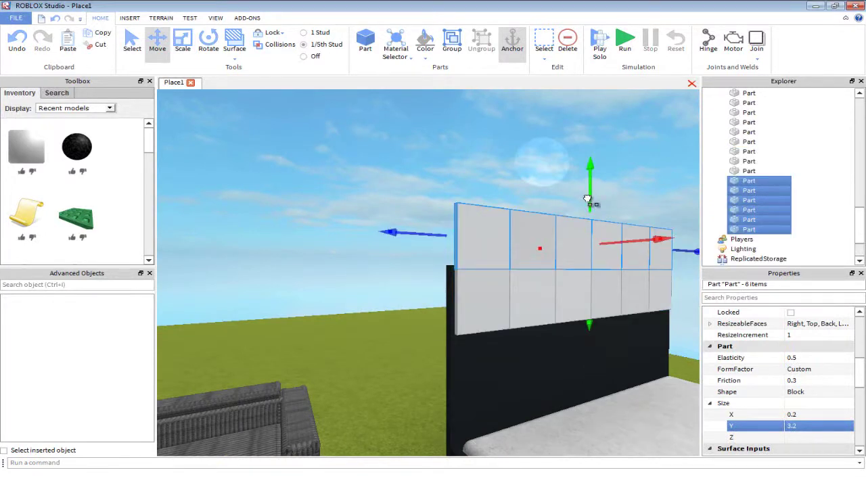
left_click_drag(587, 199, 589, 306)
key("ctrl+d")
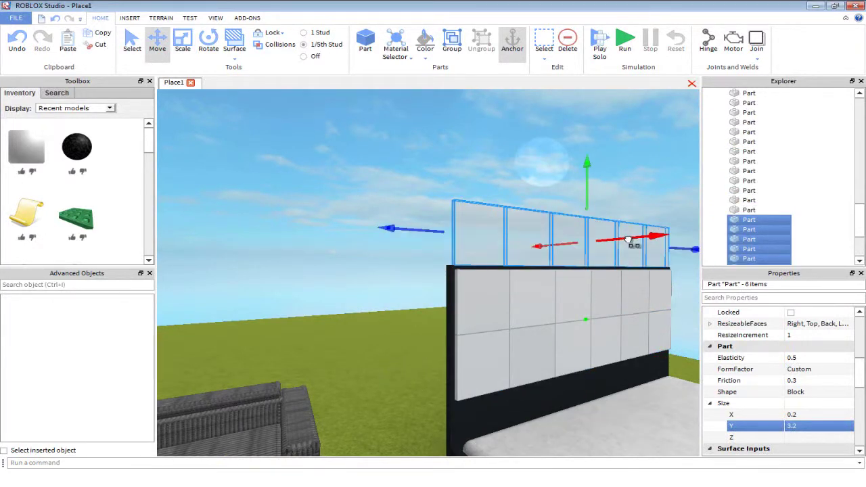
left_click_drag(590, 201, 592, 361)
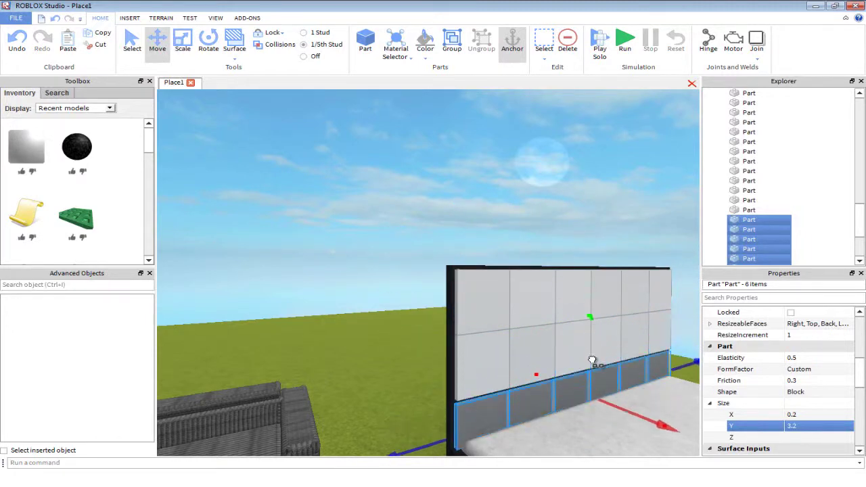
right_click_drag(590, 355, 576, 242)
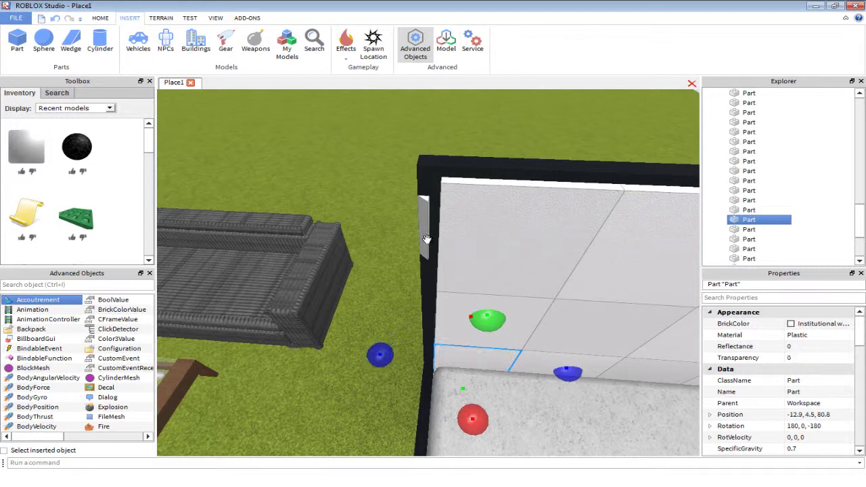
Step: Scale the wedge at the headboard's side edge into a narrow trim strip running down beside the white panels
left_click(426, 239)
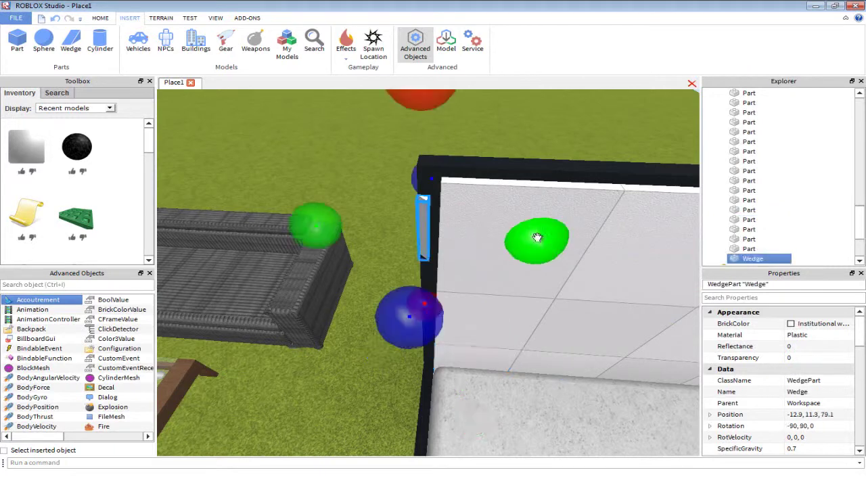
left_click_drag(312, 226, 332, 231)
right_click_drag(400, 170, 400, 166)
left_click_drag(446, 167, 445, 130)
right_click_drag(454, 222, 445, 236)
left_click_drag(398, 223, 399, 414)
scroll(418, 332, "up", 3)
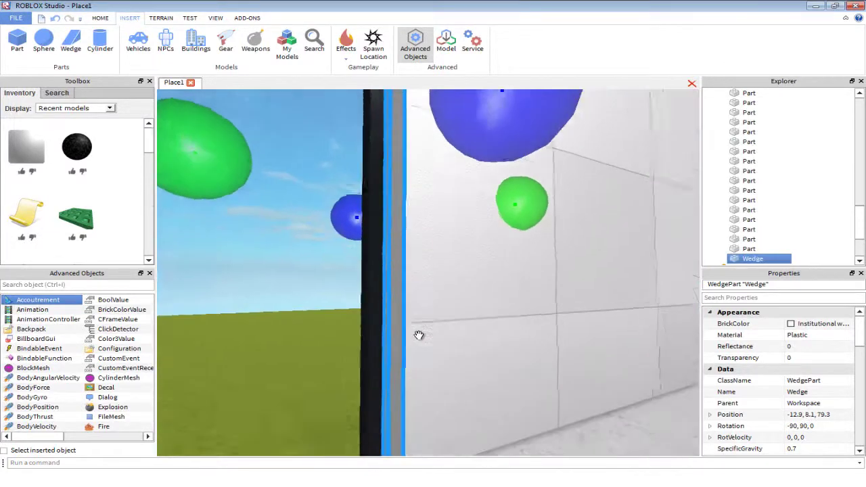
right_click_drag(417, 333, 418, 294)
left_click(405, 313)
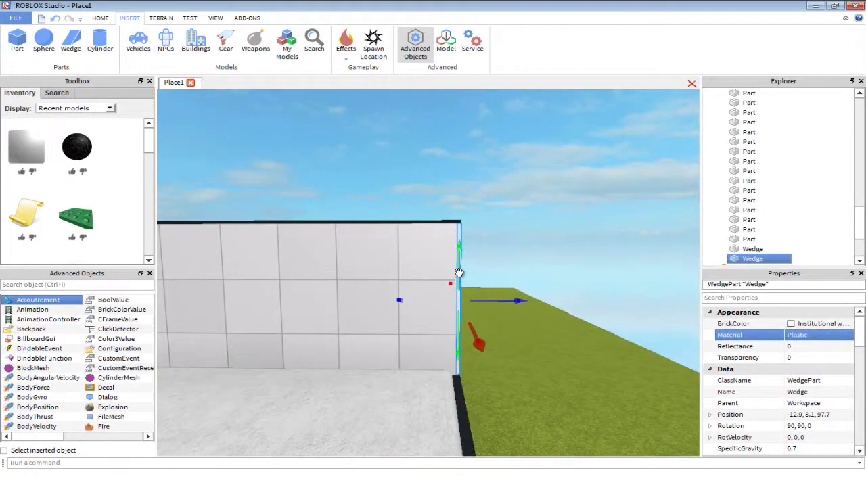
Step: Duplicate the wedge strip on the headboard's opposite side and rotate the copy to horizontal, at rotation 0, 90, 0
key("ctrl+d")
key("e")
right_click_drag(462, 264, 462, 263)
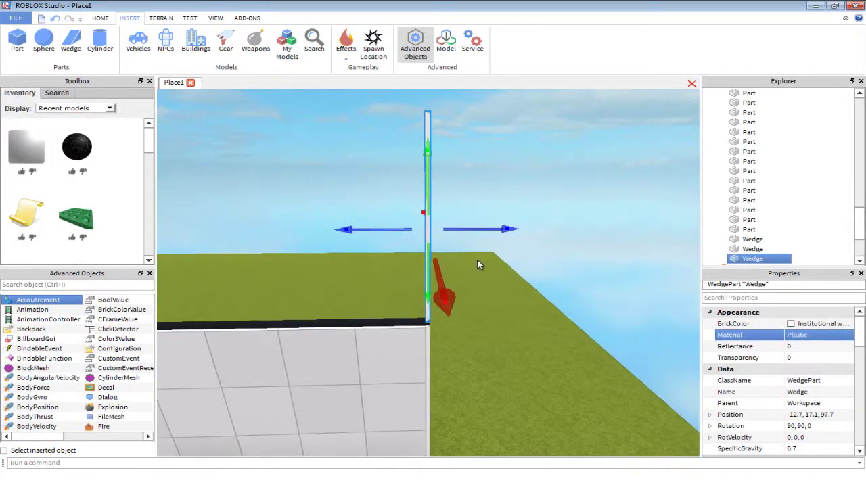
key("ctrl+4")
left_click_drag(588, 221, 406, 126)
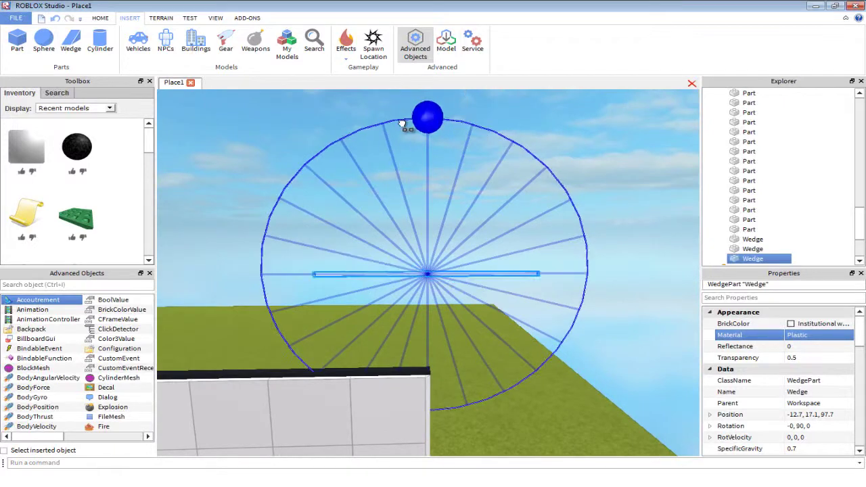
Step: Move the horizontal wedge strip onto the headboard's upper edge, above the white panels, at position -12.9, 12.6, 85.8
scroll(402, 140, "up", 3)
right_click_drag(449, 209, 451, 211)
key("s")
key("a")
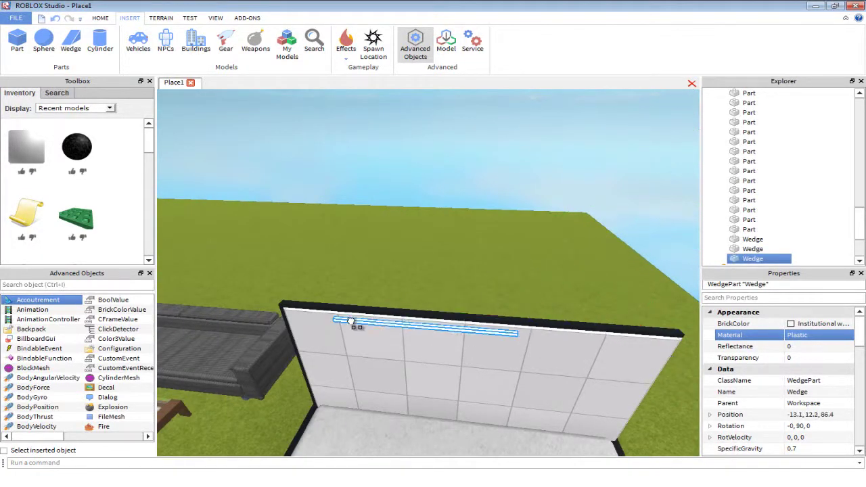
left_click_drag(346, 313, 335, 312)
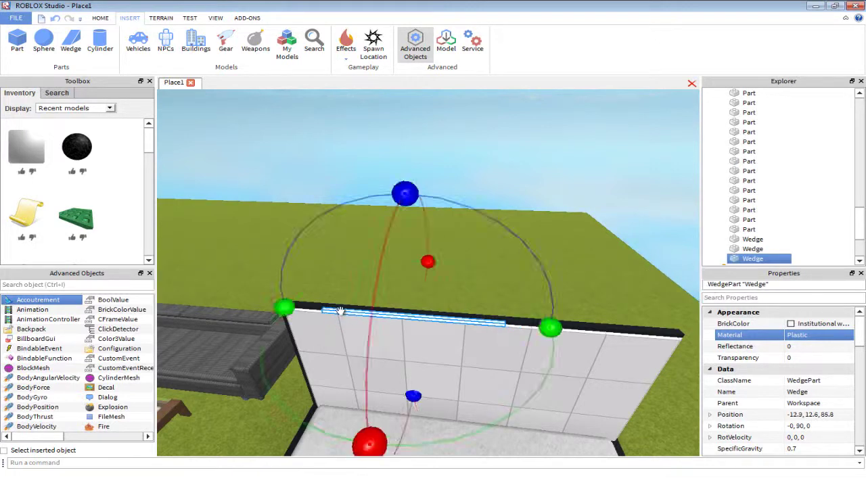
Step: Stretch the horizontal wedge strip at both ends to span the full width of the headboard
key("a")
key("ctrl+2")
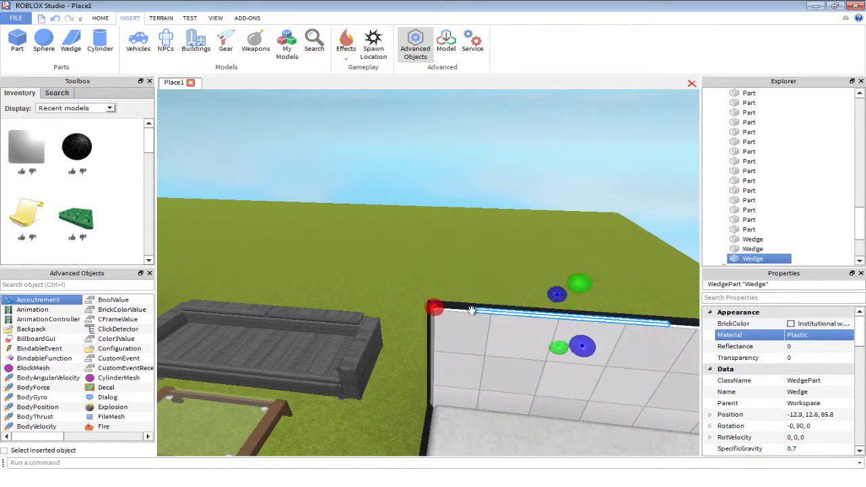
left_click_drag(395, 317, 402, 316)
key("d")
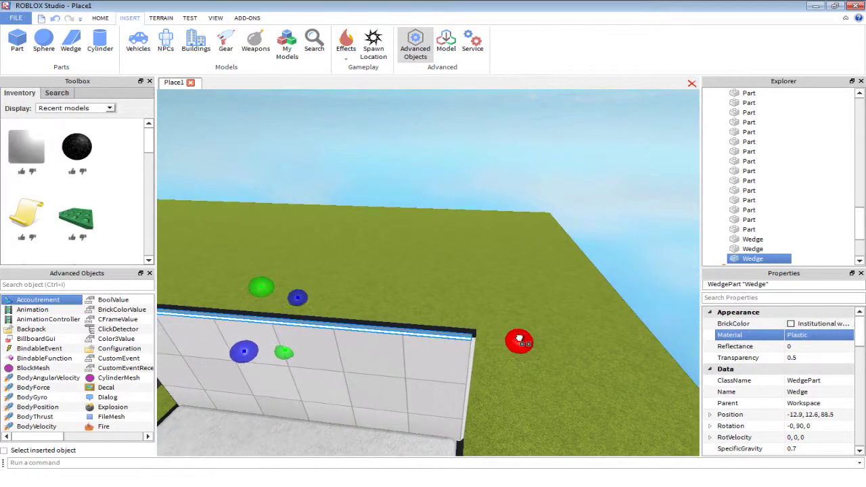
Step: Fit the horizontal wedge strip along the headboard's upper edge, directly above the white panels, at position -12.9, 12.4, 88.4
right_click_drag(518, 357, 512, 356)
key("w")
key("d")
left_click(375, 367)
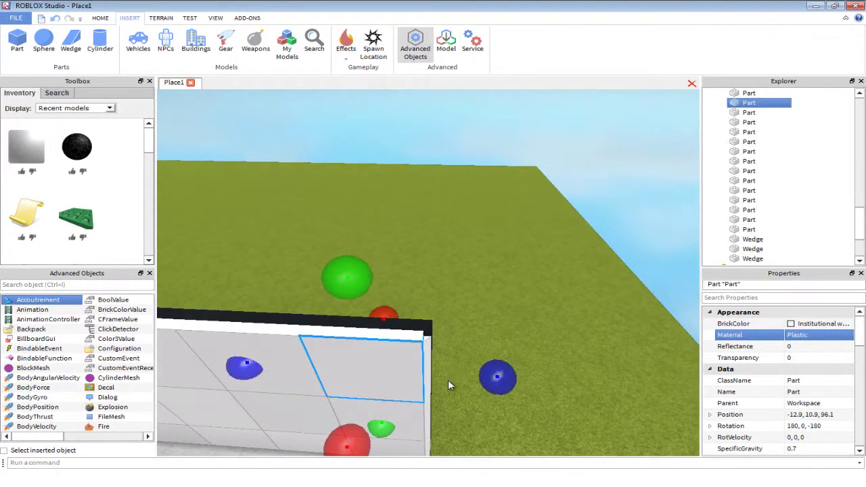
left_click_drag(482, 375, 497, 374)
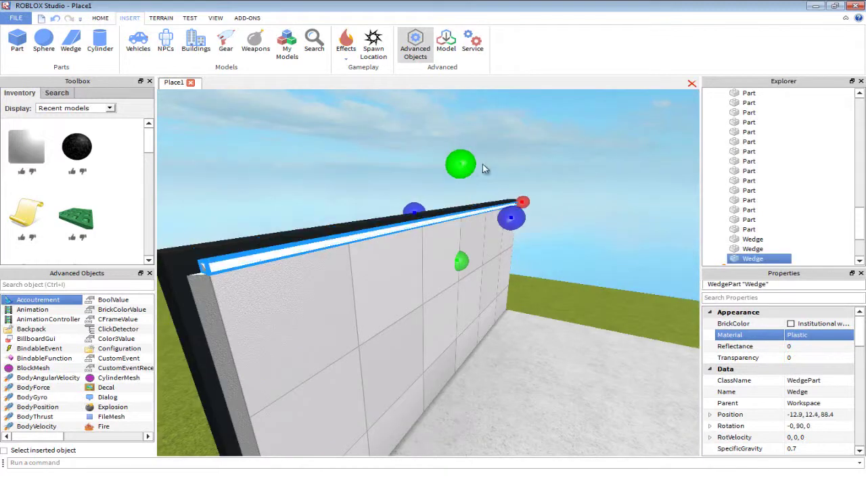
left_click(477, 187)
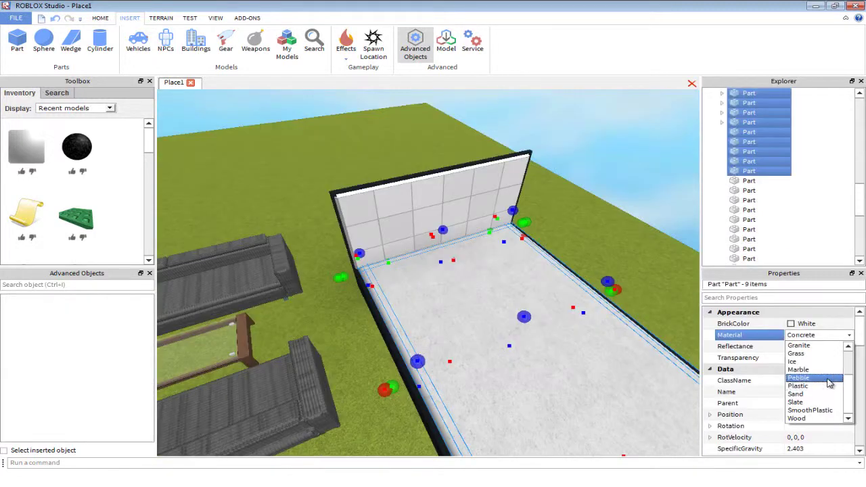
Step: Change the material of the nine white mattress parts to Plastic and group them into one model
left_click(812, 387)
mouse_move(472, 223)
right_mouse_down()
mouse_move(476, 229)
mouse_move(472, 223)
right_mouse_up()
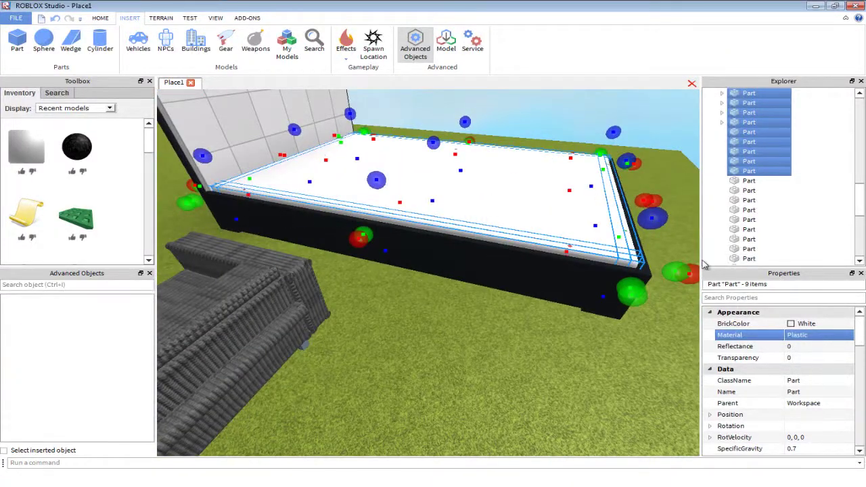
key("ctrl+g")
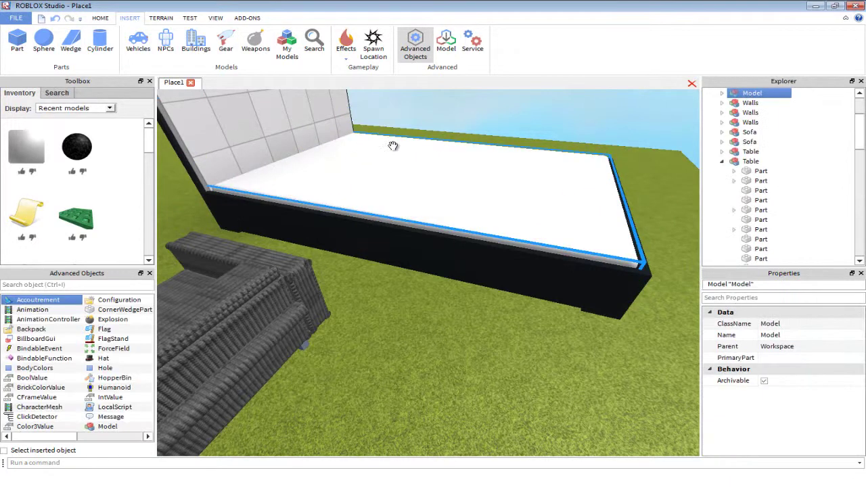
right_click_drag(410, 147, 378, 179)
scroll(411, 157, "up", 1)
Step: Select all the headboard's white panels together with their wedge trim strips and group them into one model
left_click(377, 176)
scroll(379, 181, "down", 3)
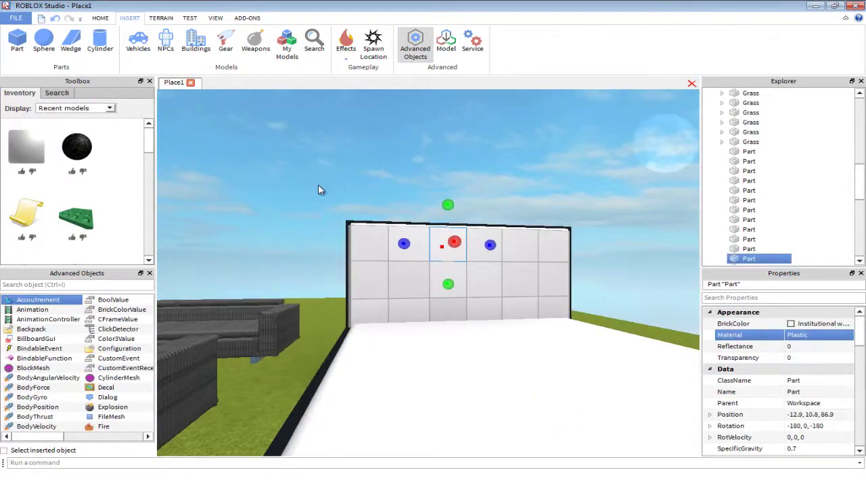
left_click_drag(318, 187, 628, 325)
right_click_drag(618, 316, 614, 316)
scroll(614, 315, "up", 4)
mouse_move(543, 334)
right_mouse_down()
mouse_move(551, 343)
mouse_move(548, 333)
right_mouse_up()
scroll(389, 162, "up", 2)
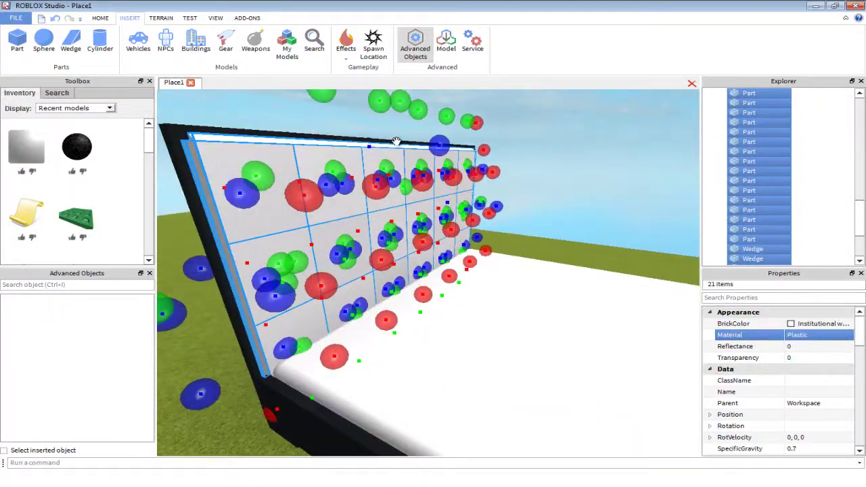
key("ctrl+g")
right_click_drag(396, 139, 465, 144)
left_click(464, 144)
scroll(464, 144, "down", 4)
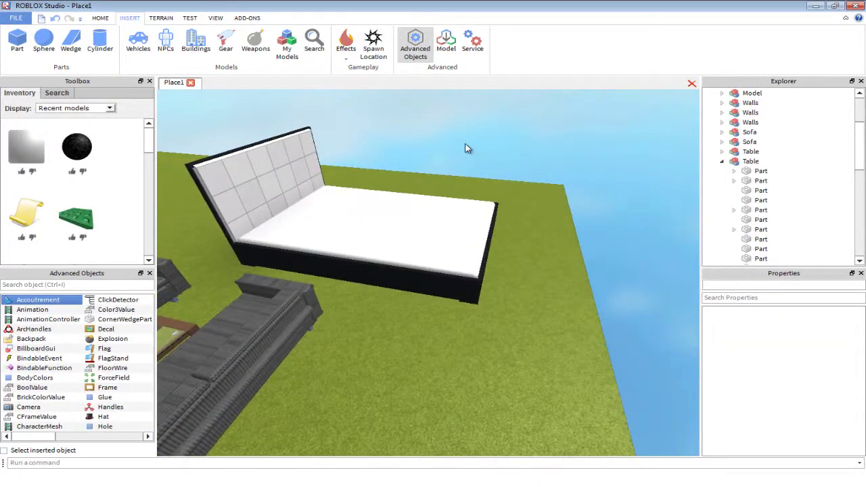
key("ctrl+w")
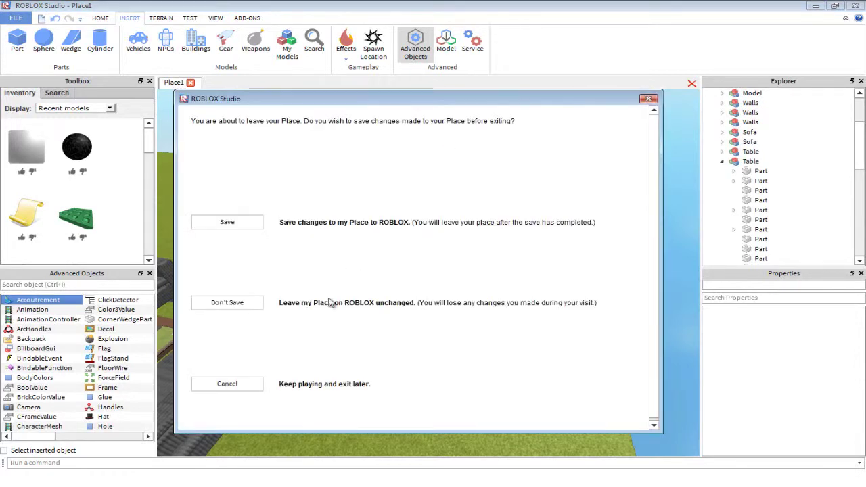
left_click(228, 384)
key("a")
scroll(474, 342, "up", 5)
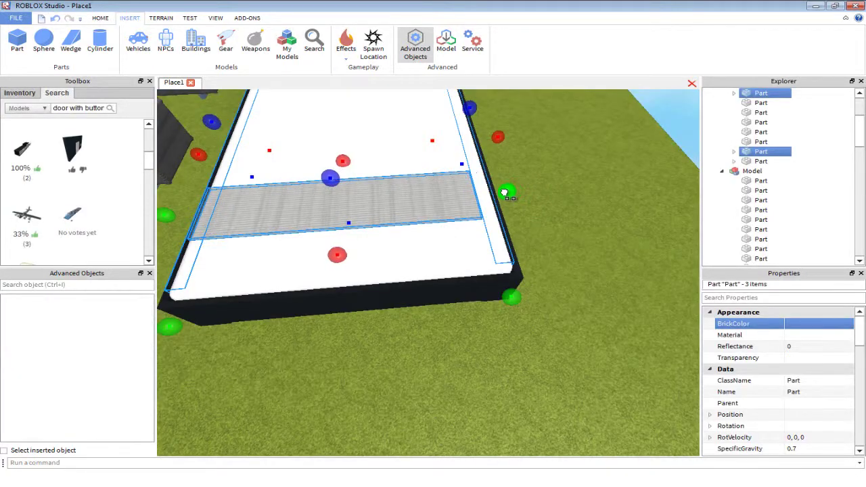
Step: Undo the last change to the blanket strip and mattress edge parts, and clear the selection
key("ctrl+z")
scroll(504, 192, "up", 3)
right_click_drag(504, 193, 504, 192)
mouse_move(287, 228)
left_mouse_down()
mouse_move(315, 230)
mouse_move(302, 231)
left_mouse_up()
key("d")
key("d")
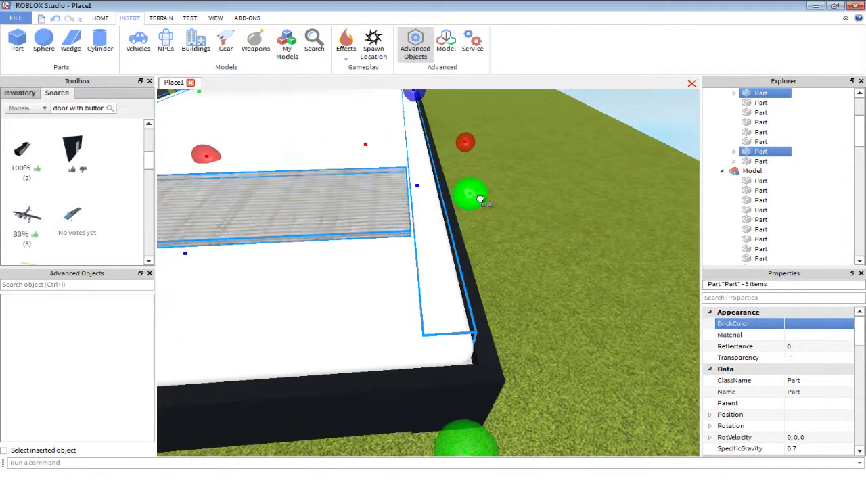
left_click(474, 217)
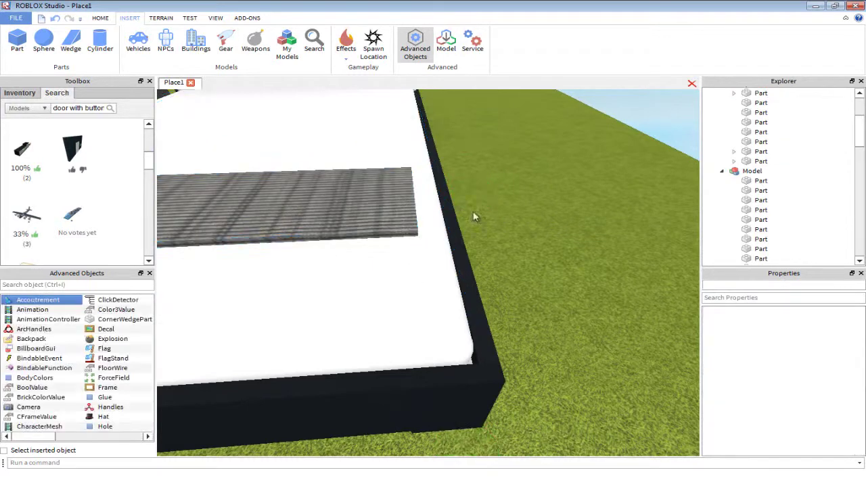
Step: Duplicate the grey fabric blanket strip and shorten the copy to a 4.4, 1, 0.2 piece at the mattress's sofa-side edge
left_click(374, 208)
scroll(374, 208, "down", 10)
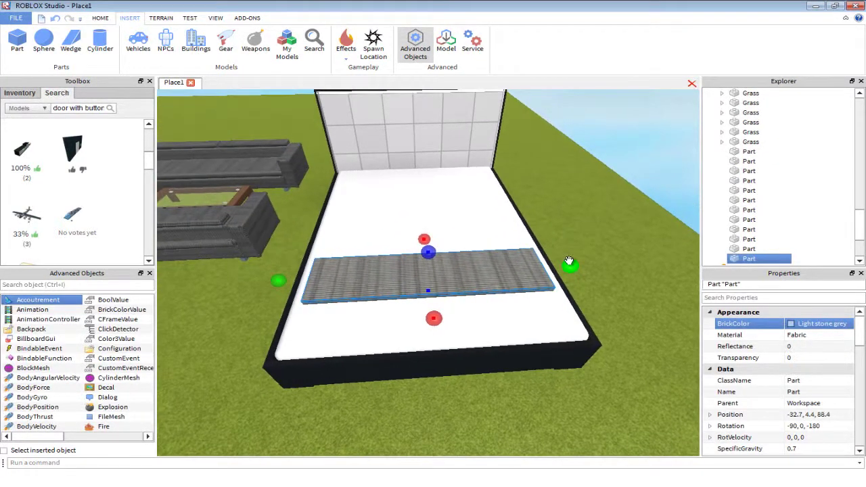
left_click_drag(569, 260, 445, 270)
key("f")
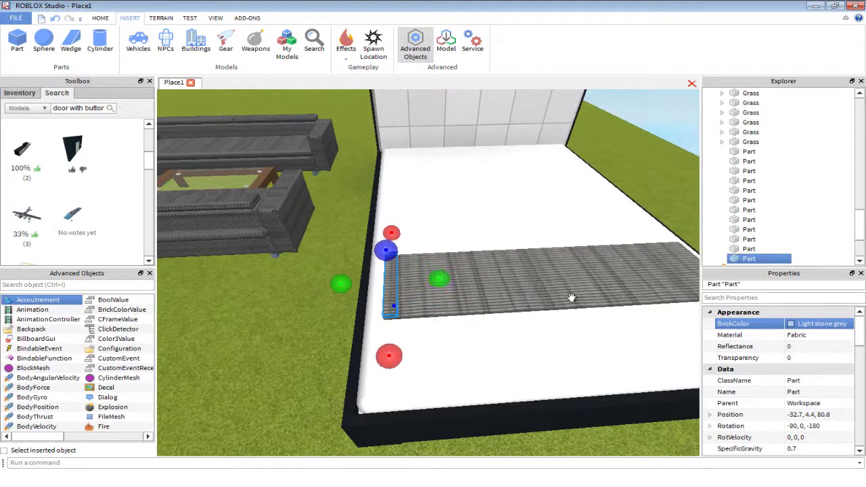
scroll(742, 356, "down", 7)
right_click_drag(416, 257, 417, 227)
Step: Tilt the short blanket piece to rotation -105, 0, -180 and join it to the flat strip at position -32.7, 4.142, 80.15
left_click(100, 18)
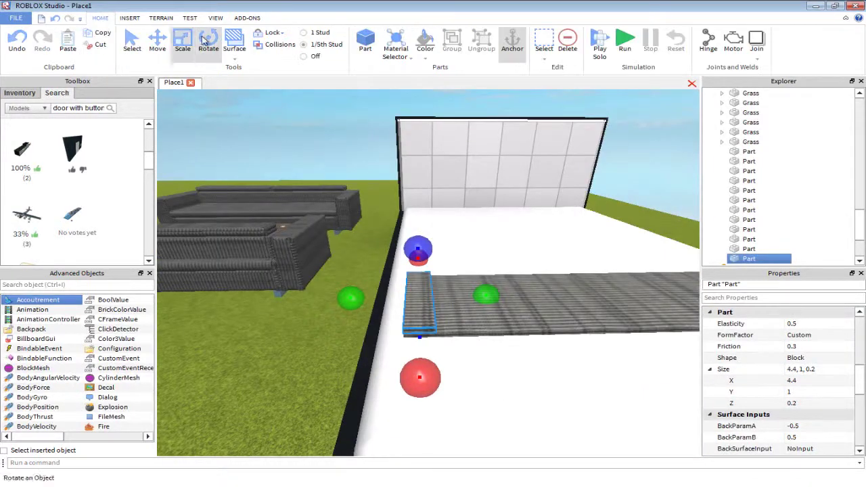
left_click(209, 46)
left_click(183, 49)
scroll(480, 302, "up", 4)
right_click_drag(480, 303, 368, 322)
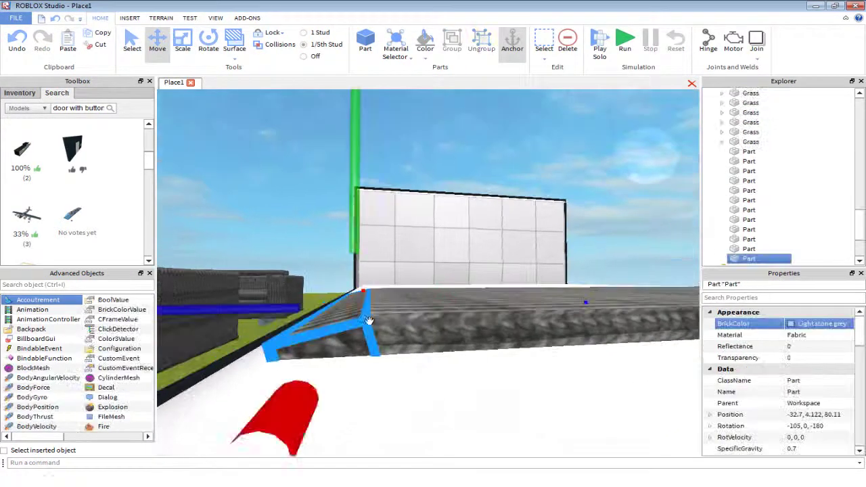
left_click_drag(585, 303, 588, 296)
right_click_drag(433, 270, 399, 291)
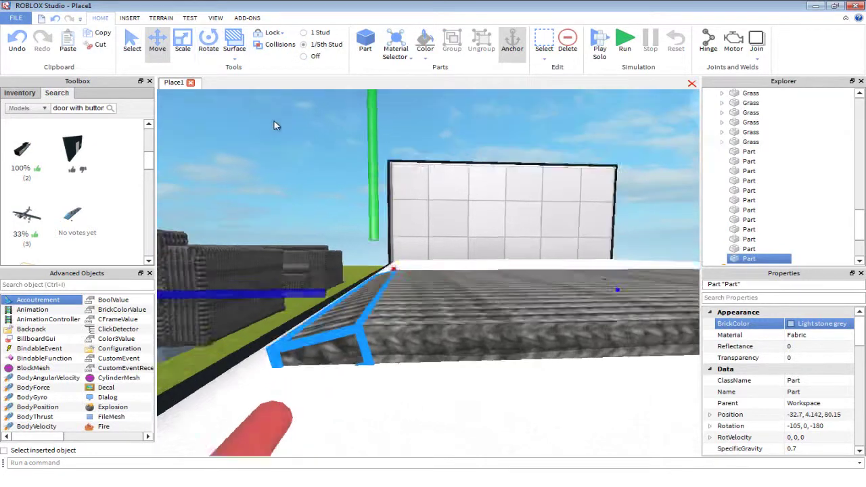
Step: Duplicate the tilted blanket piece, rotate the copy to -120, 0, -180 and move it outward and down to continue the bend
scroll(275, 125, "down", 3)
key("ctrl+d")
left_click(304, 45)
left_click(208, 45)
left_click_drag(344, 110, 309, 128)
left_click(157, 44)
left_click_drag(399, 237, 398, 253)
left_click_drag(535, 288, 524, 288)
scroll(524, 288, "up", 3)
Step: Turn grid snapping off and fine-tune the second bend piece to position -32.7, 4.022, 79.84
left_click(303, 56)
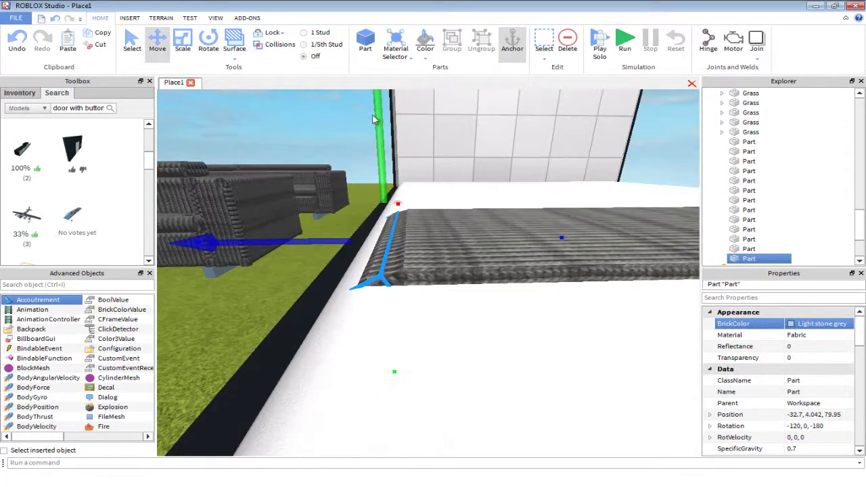
left_click_drag(373, 120, 372, 125)
right_click_drag(420, 338, 408, 284)
left_click_drag(560, 352, 554, 352)
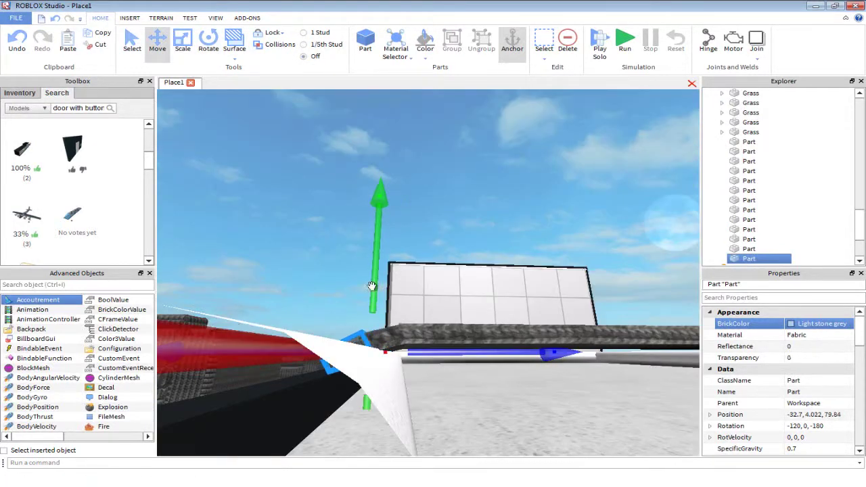
left_click_drag(371, 286, 371, 283)
left_click(351, 234)
right_click_drag(351, 233, 304, 291)
Step: Set the snapping increment to 1/5 stud and select the flat blanket strip for scaling
left_click(302, 288)
left_click(271, 304, "ctrl")
left_click(312, 46)
right_click_drag(420, 270, 399, 291)
left_click(412, 234)
left_click(183, 44)
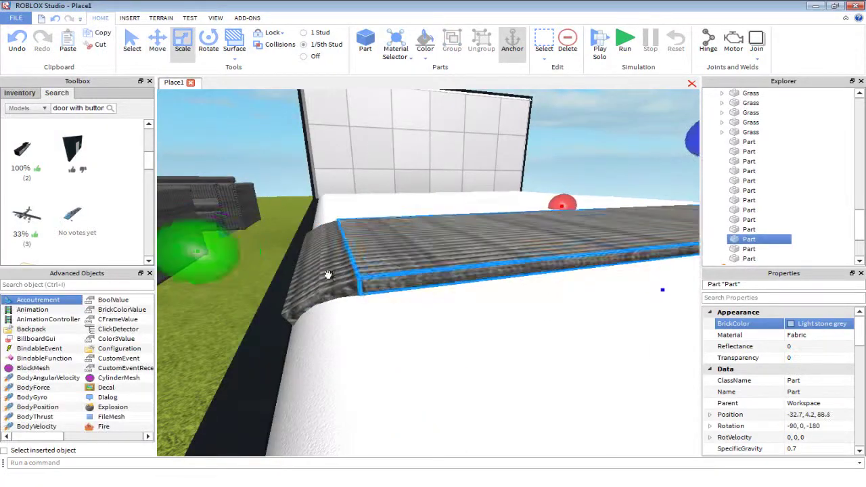
Step: Duplicate the outer bend piece, rotate the copy to -135, 0, -180 and place it at position -32.7, 3.702, 79.21
left_click(326, 275)
key("ctrl+d")
left_click(209, 45)
left_click_drag(376, 157, 344, 178)
left_click(157, 45)
right_click_drag(378, 203, 392, 223)
left_click_drag(397, 139, 397, 155)
left_click_drag(251, 261, 244, 268)
right_click_drag(501, 182, 505, 211)
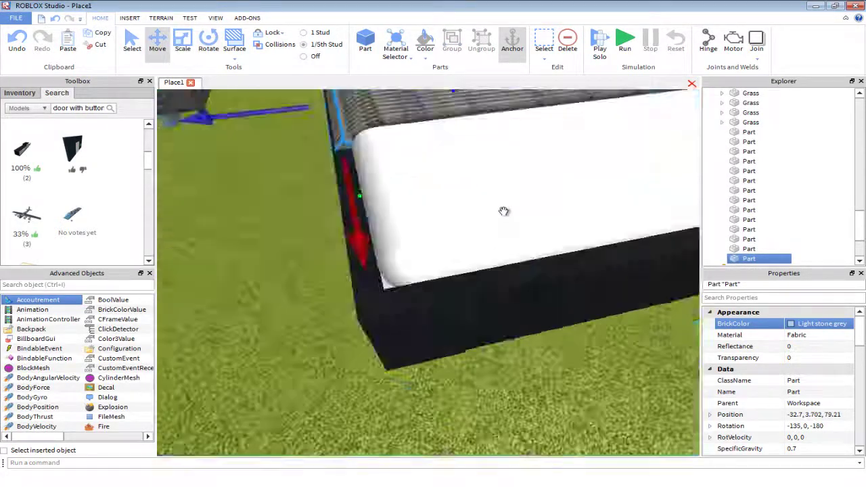
scroll(504, 210, "down", 5)
Step: Move the third bend piece outward past the bed frame to position -32.7, 3.702, 78.61 and turn grid snapping off
scroll(503, 210, "up", 5)
left_click(562, 338)
left_click(487, 270)
right_click_drag(562, 339, 466, 222)
left_click_drag(257, 213, 203, 213)
left_click(475, 239)
left_click(392, 250)
left_click(183, 42)
left_click(303, 56)
right_click_drag(323, 303, 298, 291)
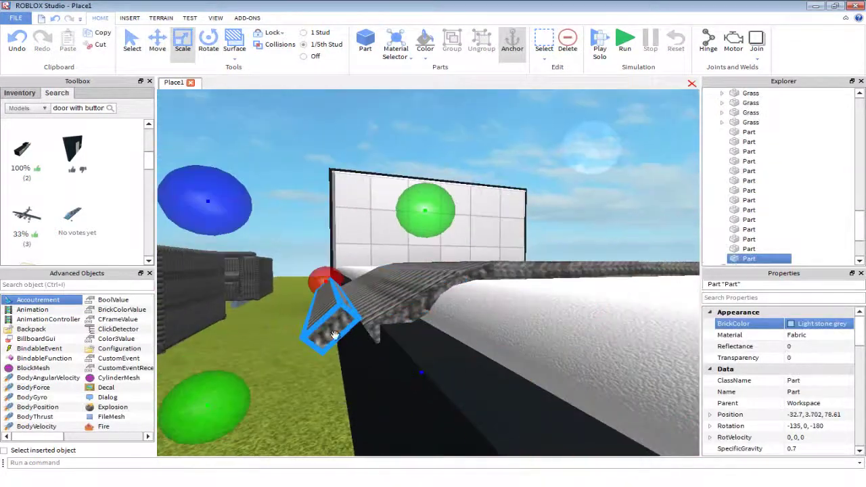
Step: Lower the third bend piece, rotate it to -165, 0, -180 and fit it against the frame at position -32.7, 3.462, 78.89
left_click(157, 42)
left_click_drag(317, 153, 318, 162)
right_click_drag(365, 284, 385, 299)
left_click(208, 42)
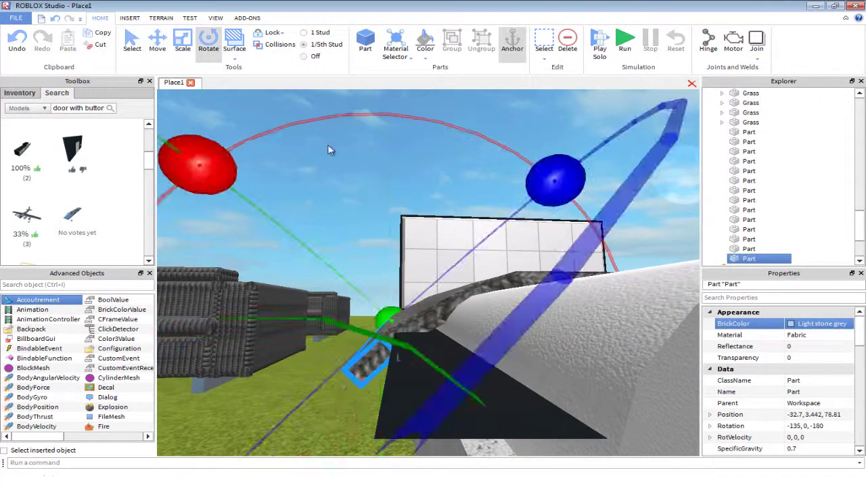
left_click_drag(199, 167, 213, 245)
left_click(157, 42)
right_click_drag(271, 298, 291, 312)
left_click_drag(270, 335, 278, 333)
left_click(434, 156)
left_click(376, 351)
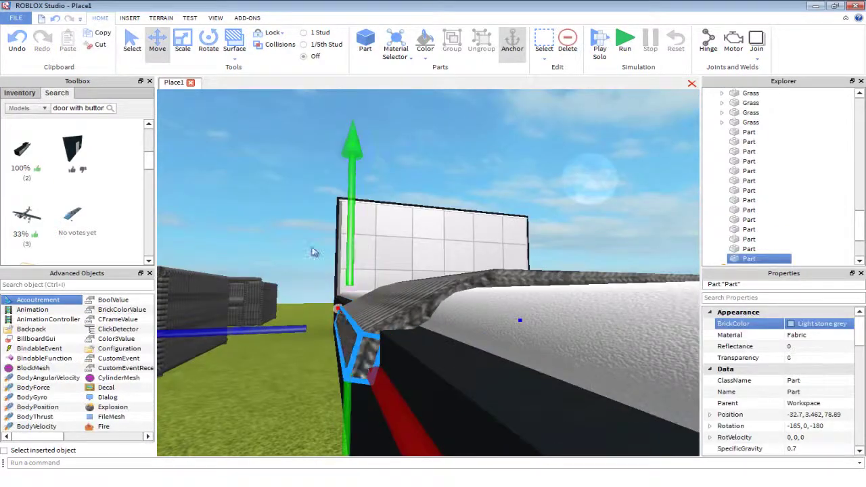
Step: Duplicate the lowest blanket piece, rotate the copy to hang vertically and move it down along the frame's outer side
left_click(315, 251)
right_click_drag(325, 271, 379, 297)
left_click(396, 313)
key("ctrl+v")
left_click(212, 51)
left_click_drag(203, 174, 239, 145)
left_click(157, 41)
left_click_drag(388, 209, 383, 302)
left_click(369, 309)
right_click_drag(369, 309, 389, 289)
right_click_drag(449, 286, 448, 286)
Step: Select the bent blanket pieces at the frame's side and repeat the drape on the bed's opposite side
left_click(402, 297)
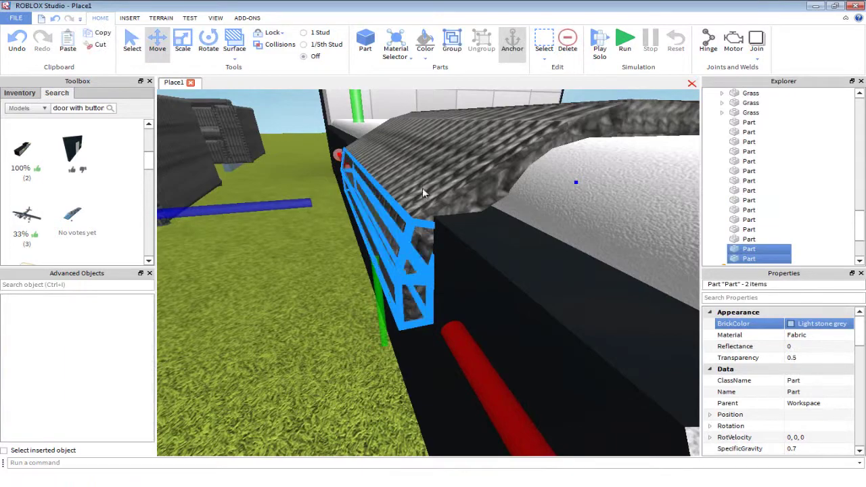
right_click_drag(422, 192, 431, 188)
left_click(467, 182, "ctrl")
scroll(468, 182, "down", 5)
left_click(386, 228)
right_click_drag(386, 228, 384, 247)
scroll(384, 248, "down", 5)
right_click_drag(437, 297, 465, 309)
scroll(477, 315, "down", 4)
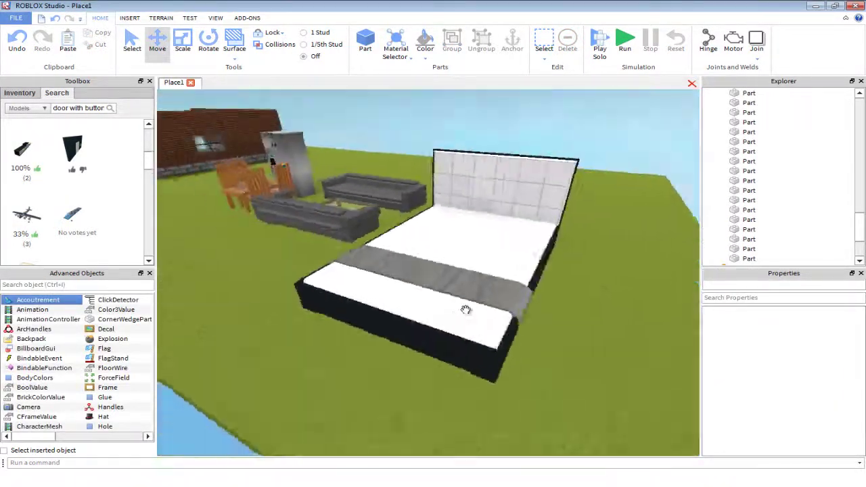
Step: Colour the fabric part lying on the grass beside the bed Really black
scroll(466, 310, "up", 4)
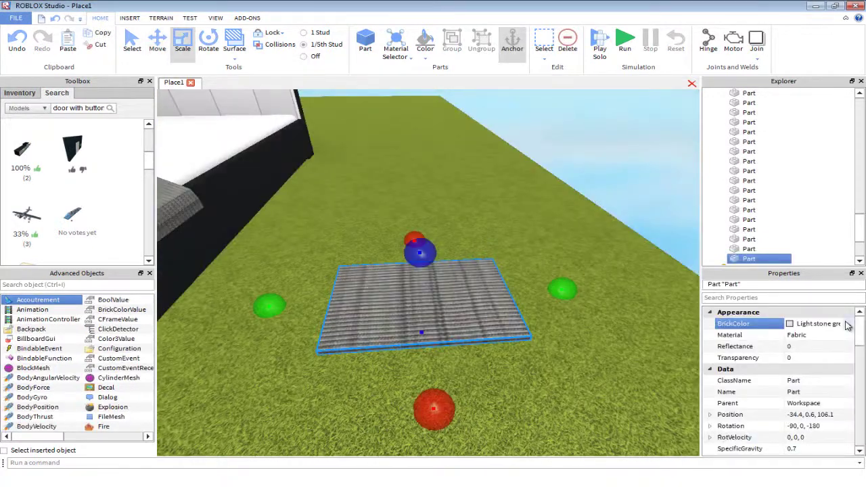
left_click(848, 323)
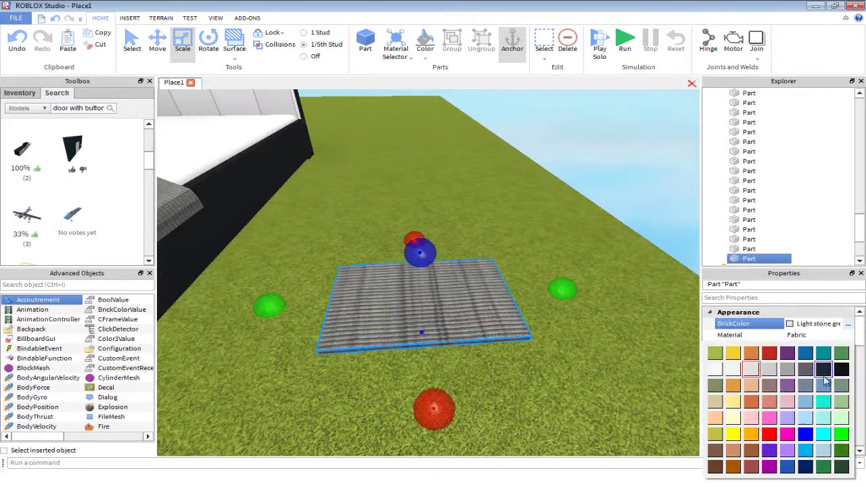
left_click(841, 369)
right_click_drag(521, 311, 514, 311)
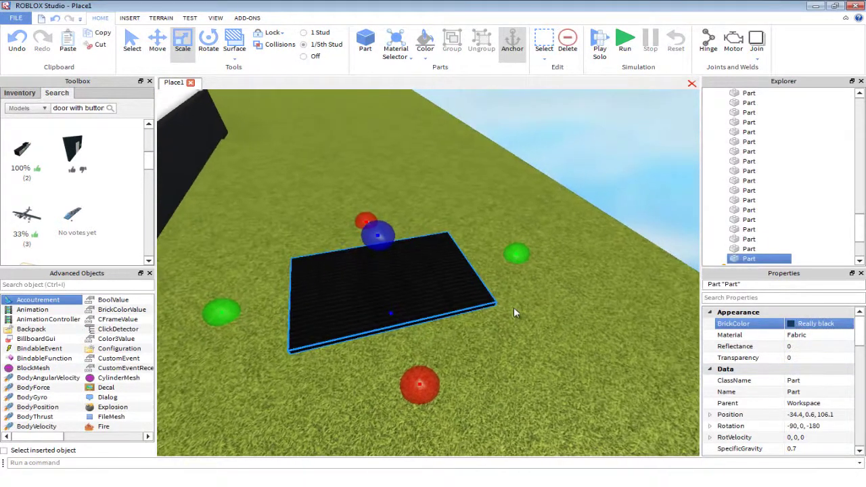
Step: Scale the black fabric part to 5.2 by 4.8 studs and enter 4 in its size properties
left_click_drag(507, 253, 431, 259)
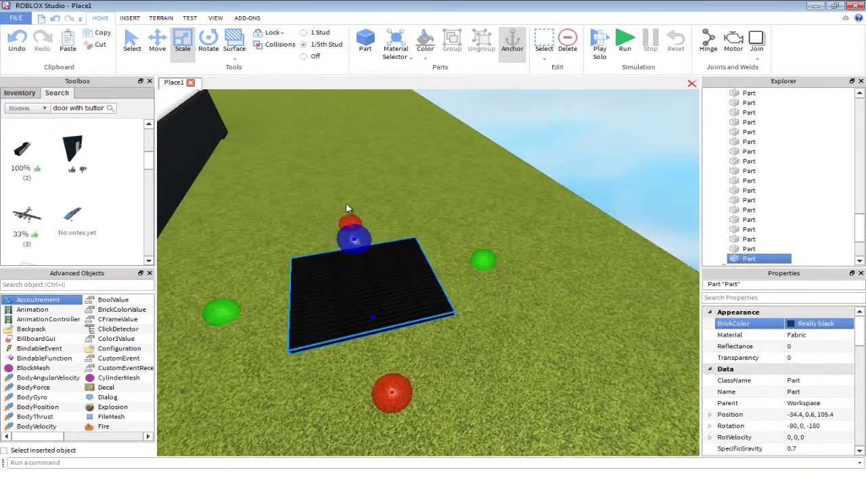
left_click_drag(355, 216, 378, 243)
right_click_drag(378, 243, 436, 241)
left_click_drag(462, 229, 425, 196)
scroll(792, 402, "down", 5)
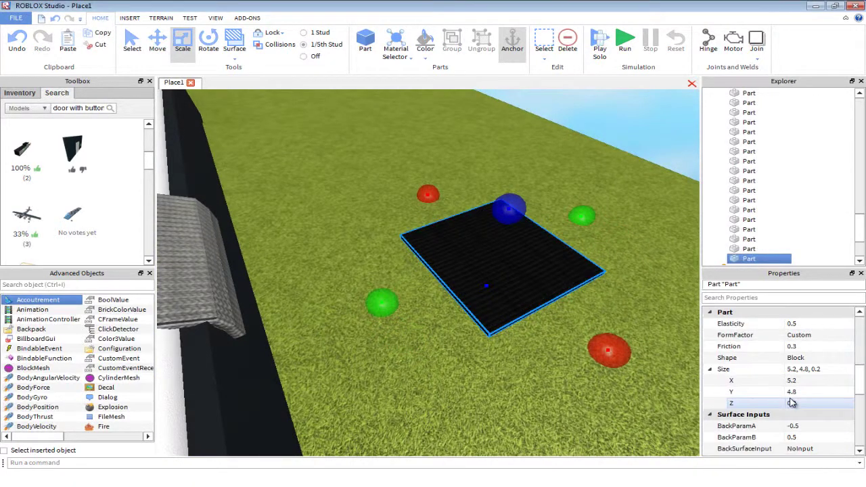
type("4")
key("Return")
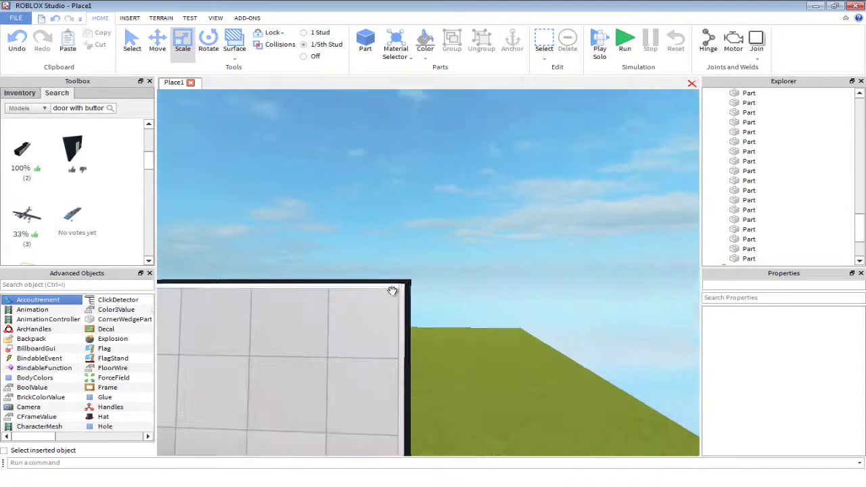
Step: Duplicate the headboard's upper wedge strip, shorten the copy and match its material and colour to the black fabric part
left_click(381, 286)
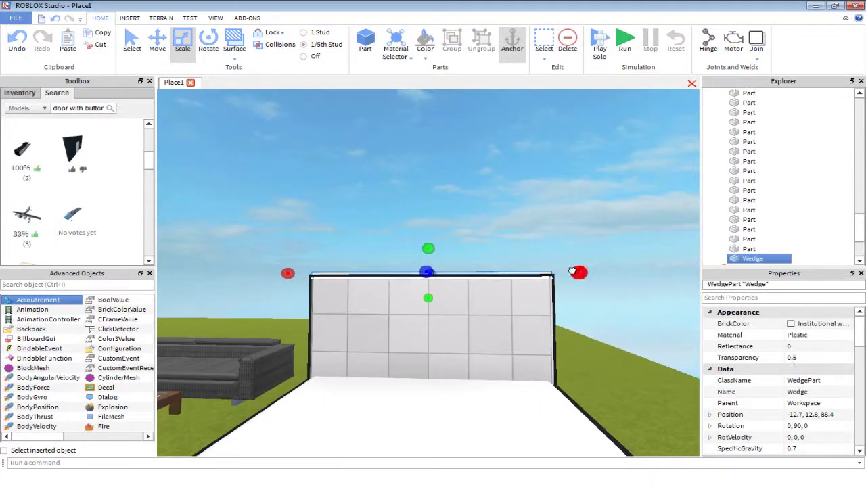
left_click(842, 336)
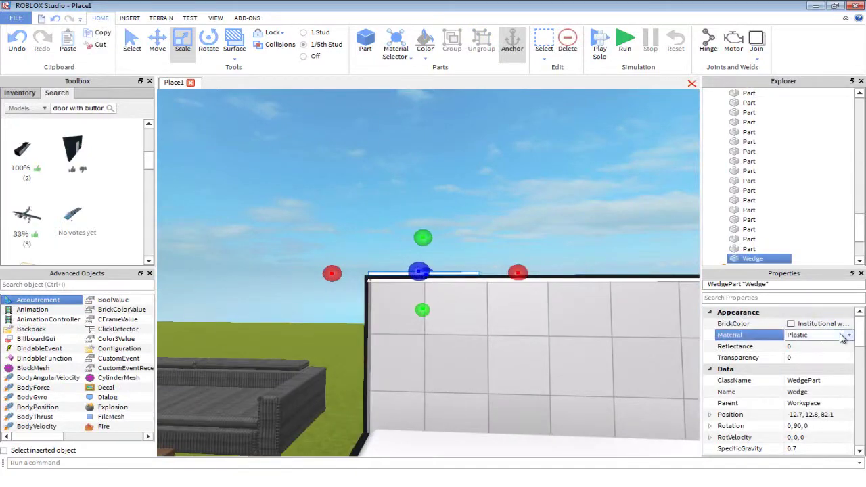
left_click(827, 325)
left_click(848, 347)
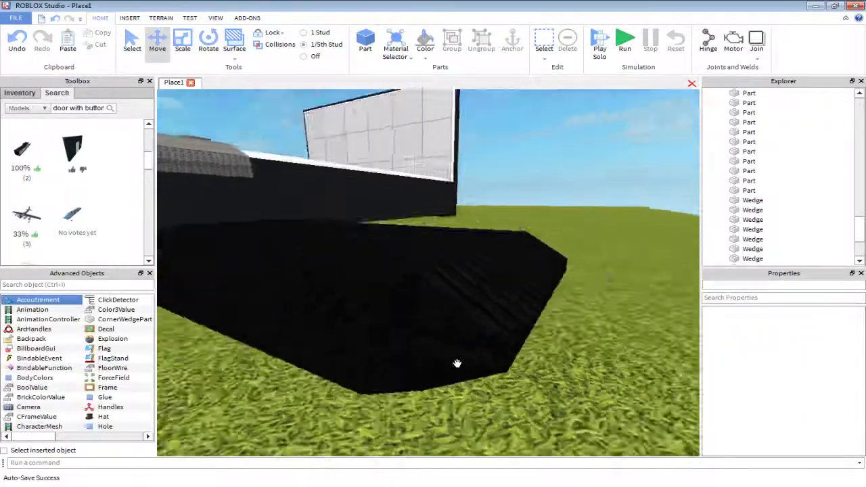
Step: Position a thin black fabric strip across the pillow near one end and place a second parallel strip beside it
right_click_drag(457, 364, 434, 344)
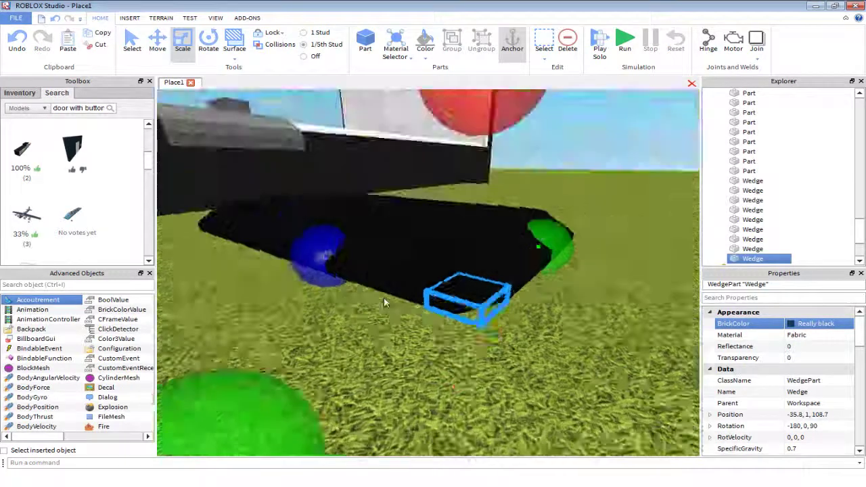
left_click(359, 302)
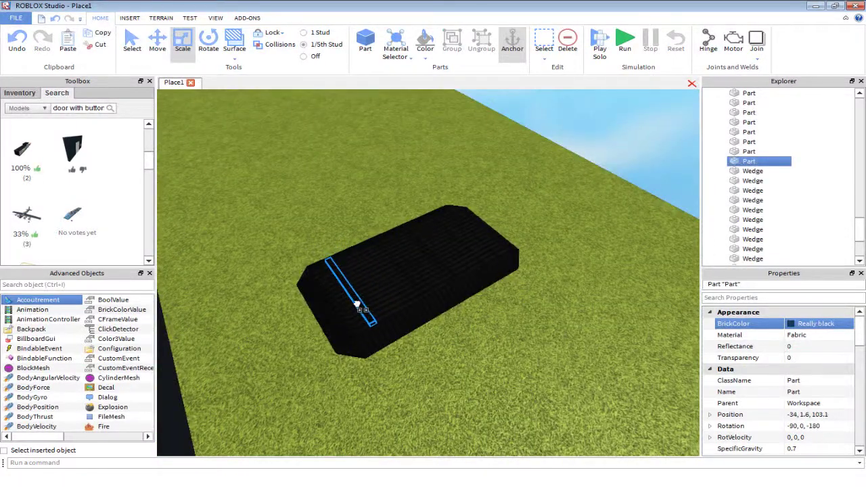
left_click_drag(357, 304, 355, 302)
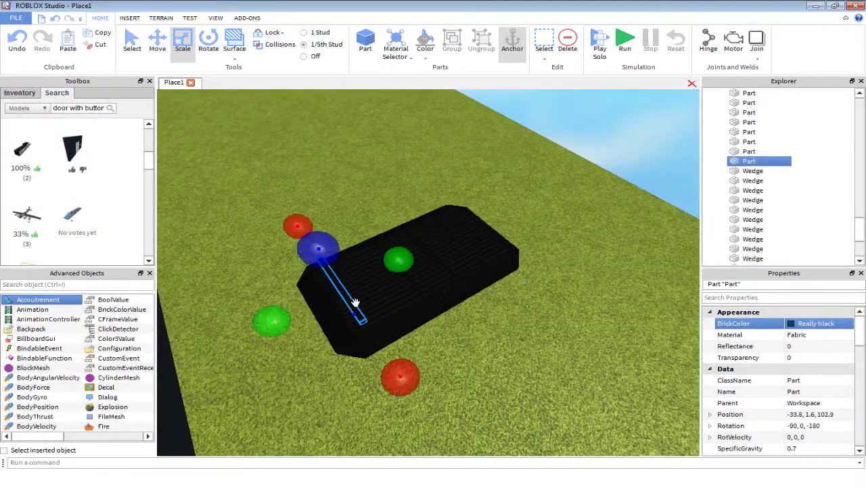
right_click_drag(357, 293, 359, 294)
scroll(358, 294, "up", 3)
left_click_drag(435, 279, 438, 298)
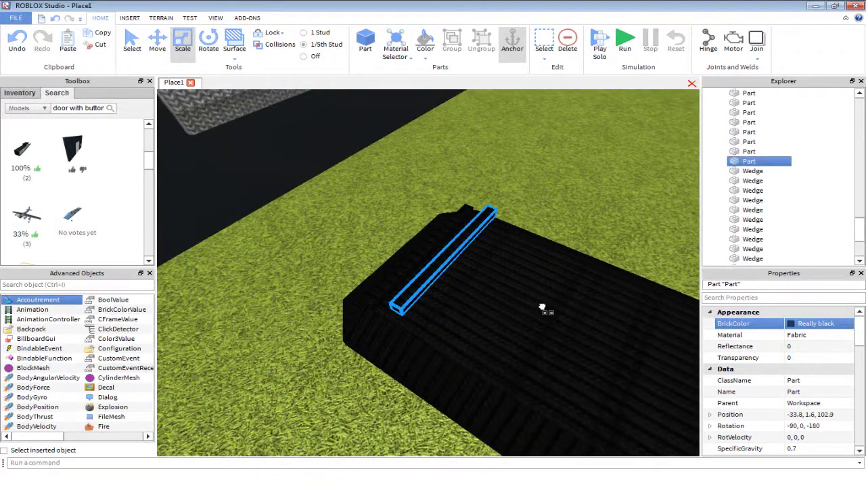
left_click_drag(542, 308, 449, 315)
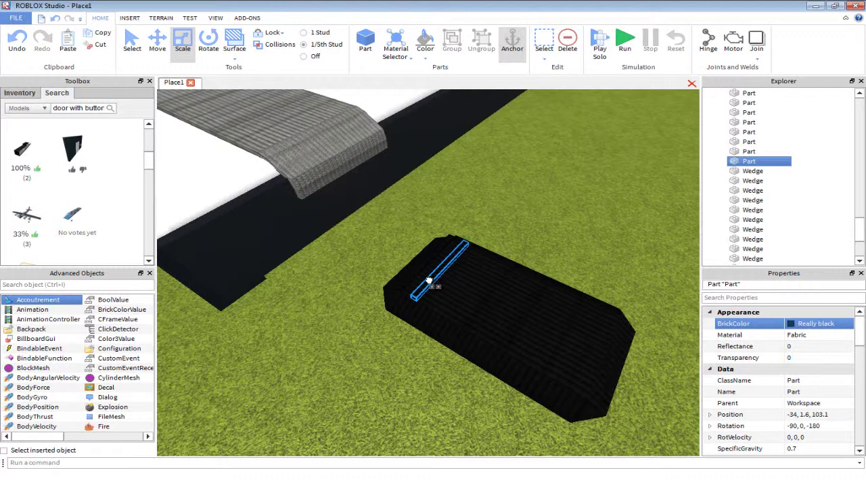
left_click_drag(429, 281, 426, 278)
Step: Select both thin strips across the pillow and colour them White
scroll(417, 280, "up", 3)
right_click_drag(417, 280, 419, 280)
left_click(414, 281, "ctrl")
scroll(415, 280, "up", 2)
left_click(849, 326)
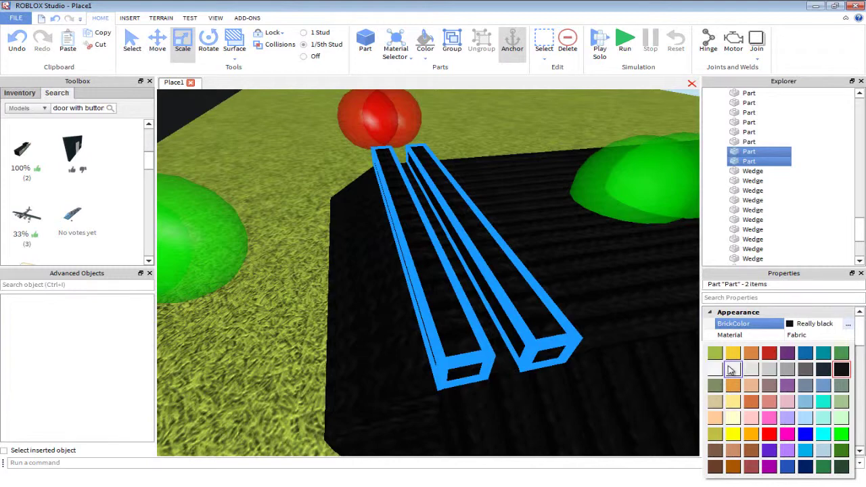
left_click(731, 369)
scroll(590, 335, "down", 6)
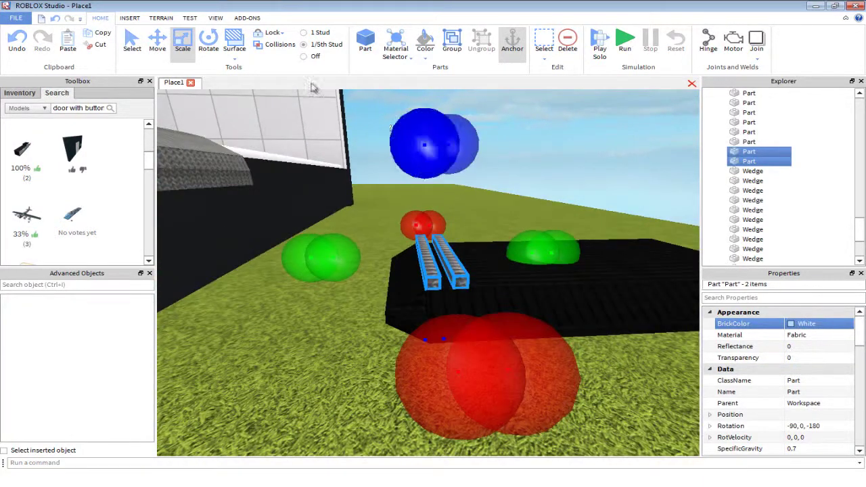
Step: Continue the two white stripes down the pillow's sloped sides with short angled pieces and adjust all six pieces against the fabric
left_click(157, 42)
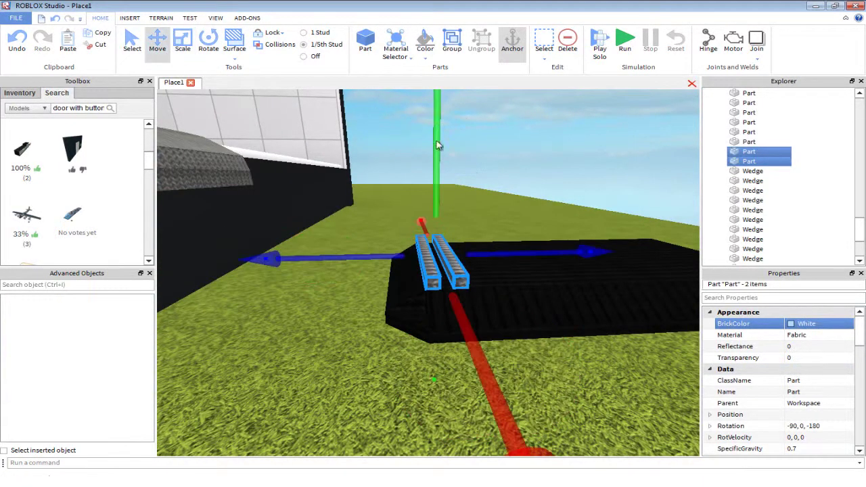
right_click_drag(381, 251, 332, 264)
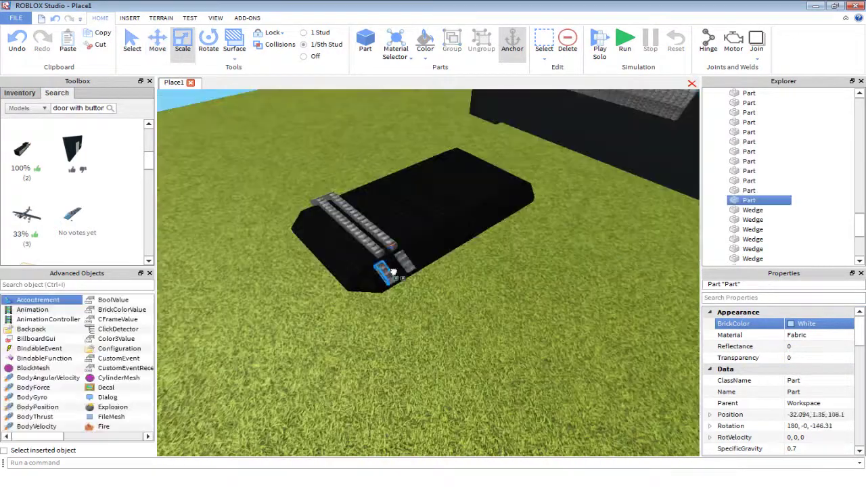
scroll(397, 276, "up", 3)
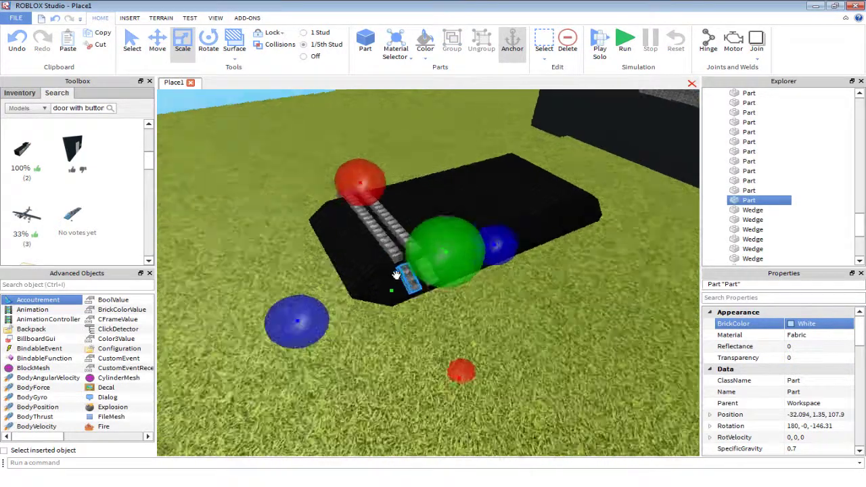
mouse_move(397, 276)
right_mouse_down()
mouse_move(404, 278)
mouse_move(396, 272)
right_mouse_up()
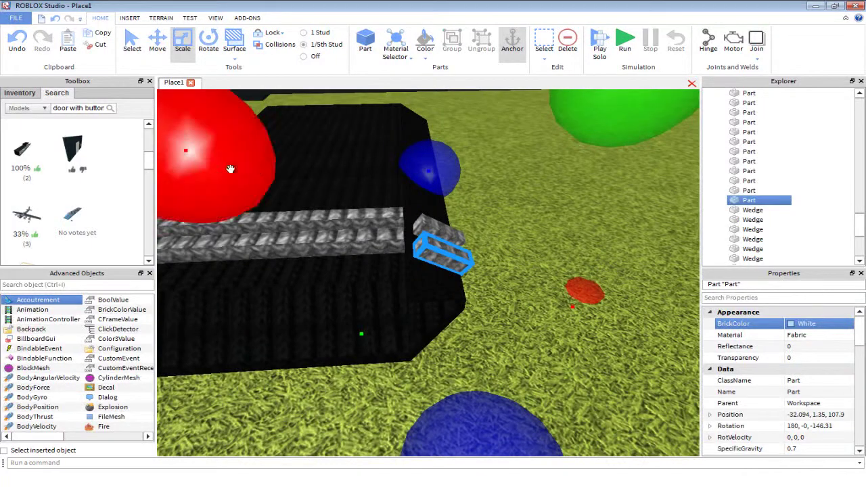
left_click_drag(232, 169, 179, 150)
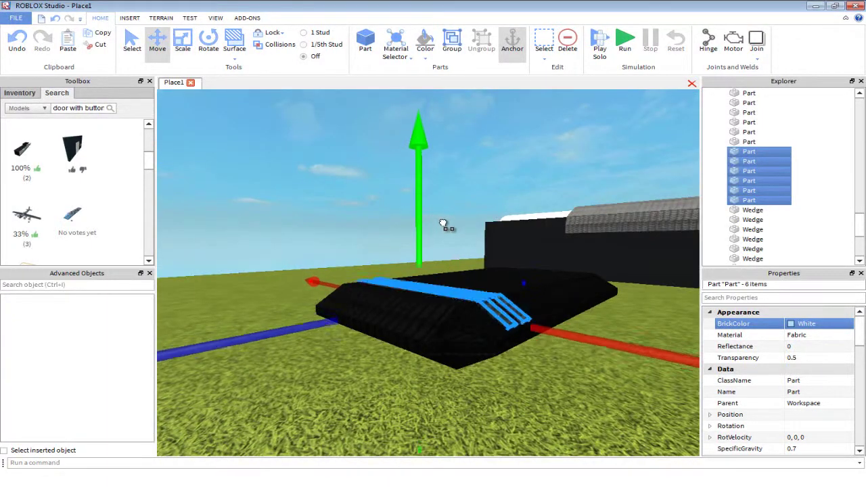
left_click_drag(445, 225, 447, 227)
right_click_drag(446, 227, 445, 228)
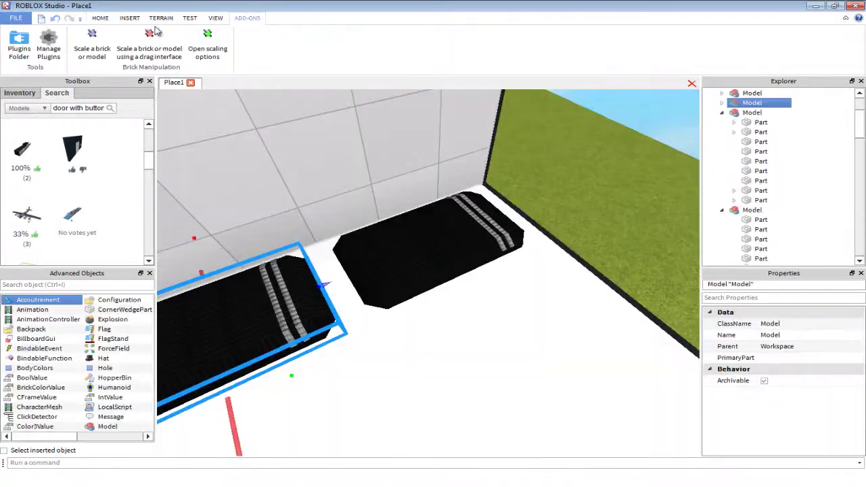
Step: Scale the selected striped pillow model on the mattress by a factor of 1.2
left_click(92, 44)
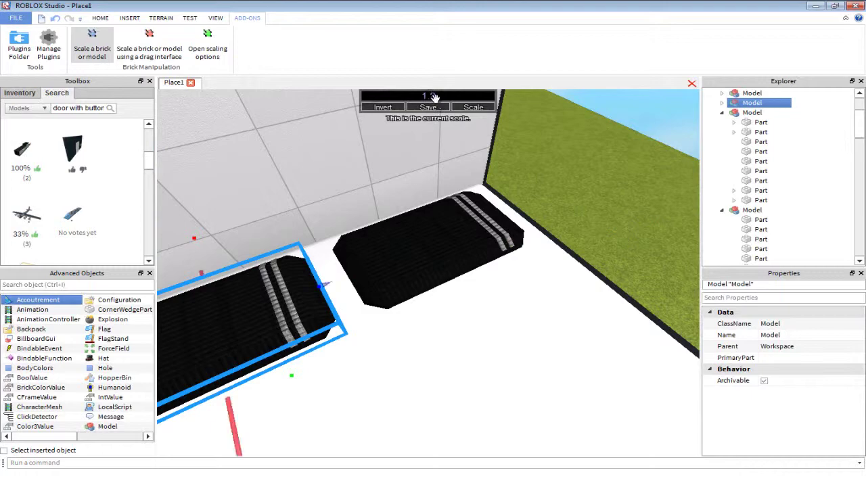
left_click(471, 108)
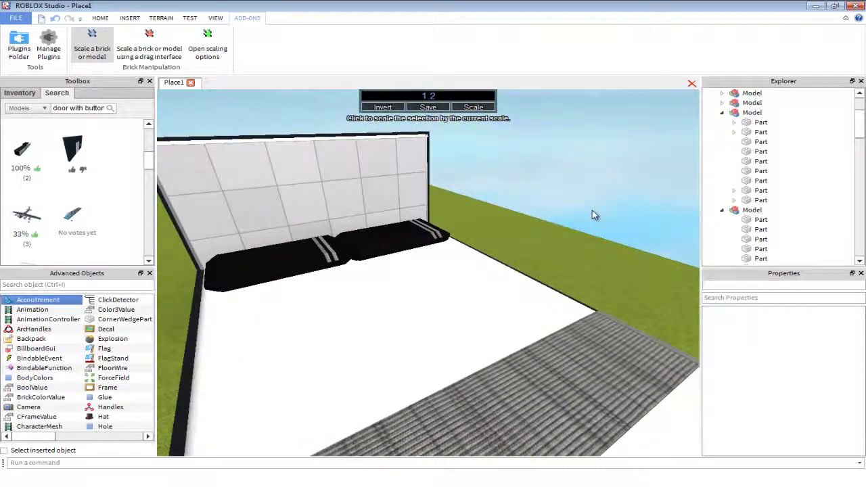
scroll(589, 216, "down", 5)
right_click_drag(586, 217, 567, 227)
Step: Select all parts of the bed, ungroup the existing models and group everything into a single model
scroll(580, 222, "up", 5)
scroll(576, 221, "down", 3)
scroll(567, 226, "down", 5)
left_click_drag(431, 211, 601, 322)
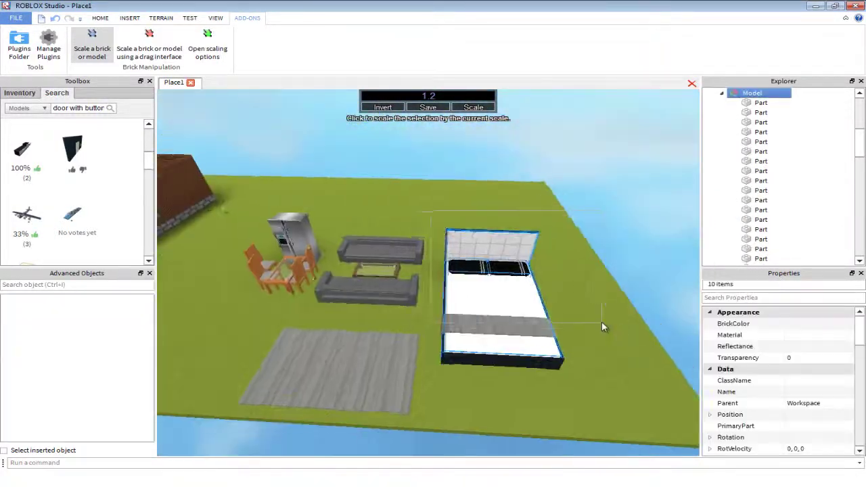
key("ctrl+u")
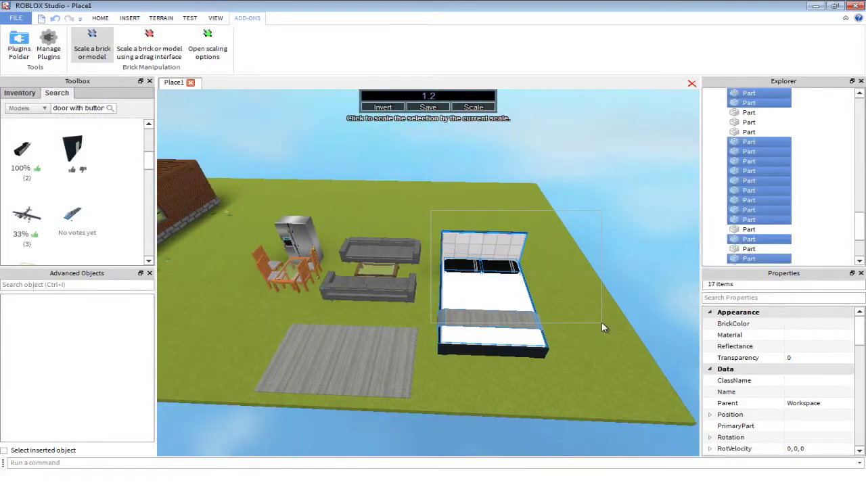
key("a")
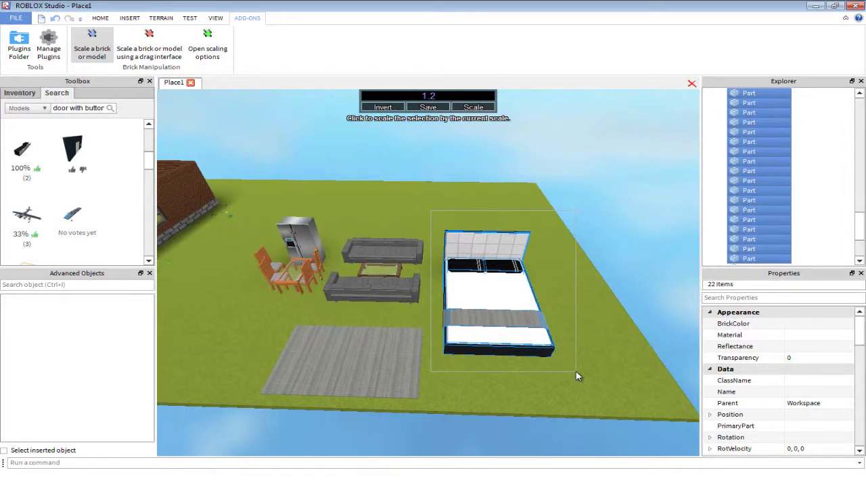
left_click(100, 18)
key("ctrl+g")
key("f")
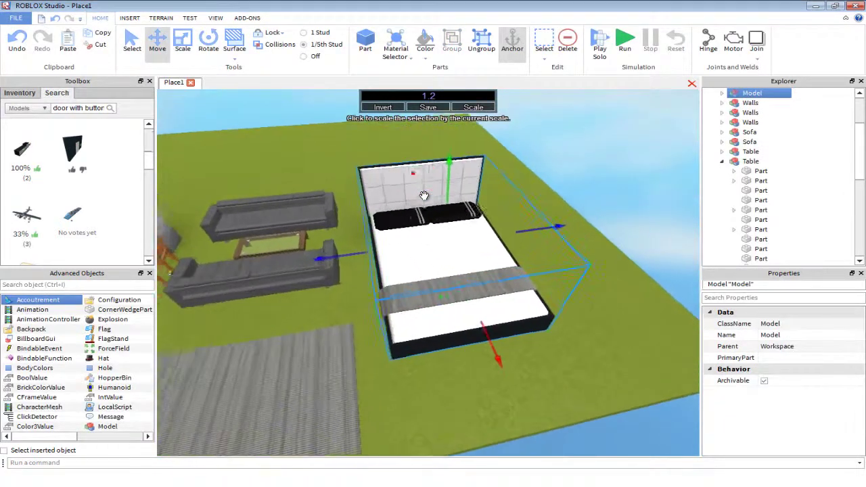
Step: Rename the grouped bed model as Bed
key("w")
key("s")
key("d")
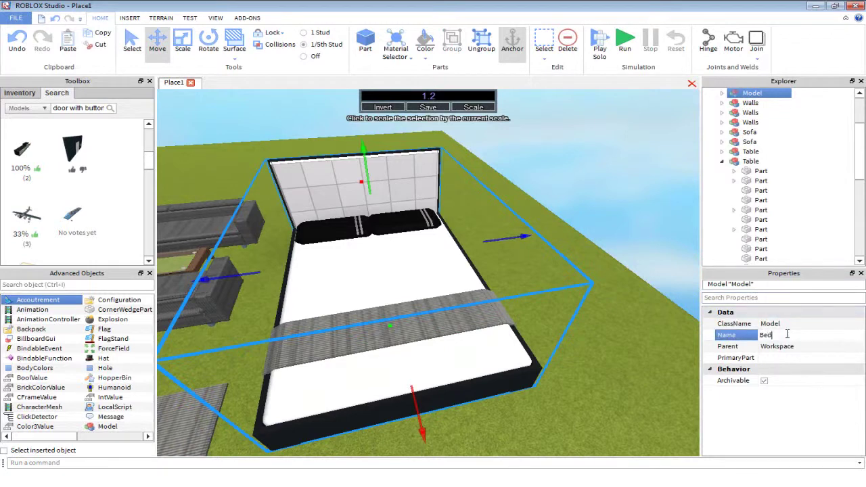
Step: Rename the large grey fabric part on the grass as Rug and check the names of the coffee table and the front sofa
right_click_drag(460, 294, 440, 298)
key("s")
key("a")
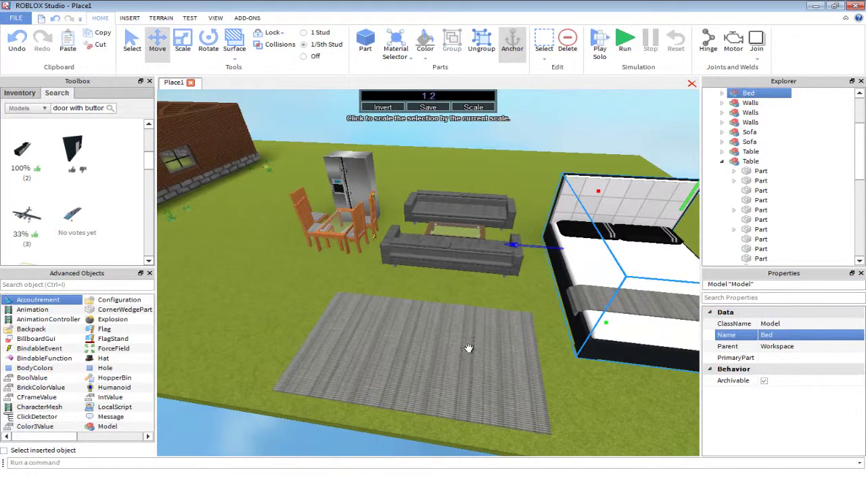
left_click(468, 347)
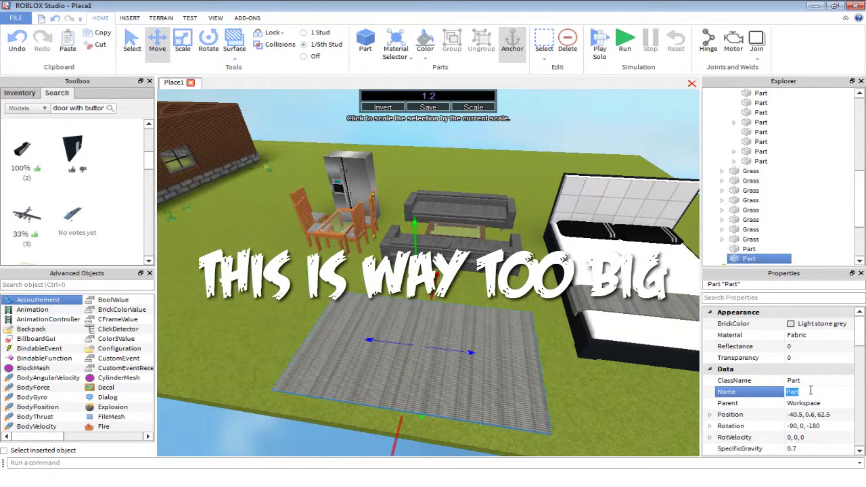
type("Rug")
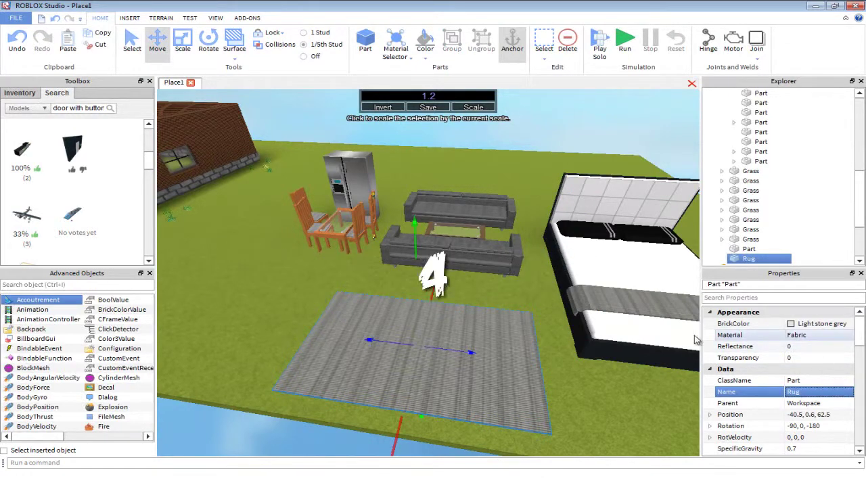
left_click(471, 226)
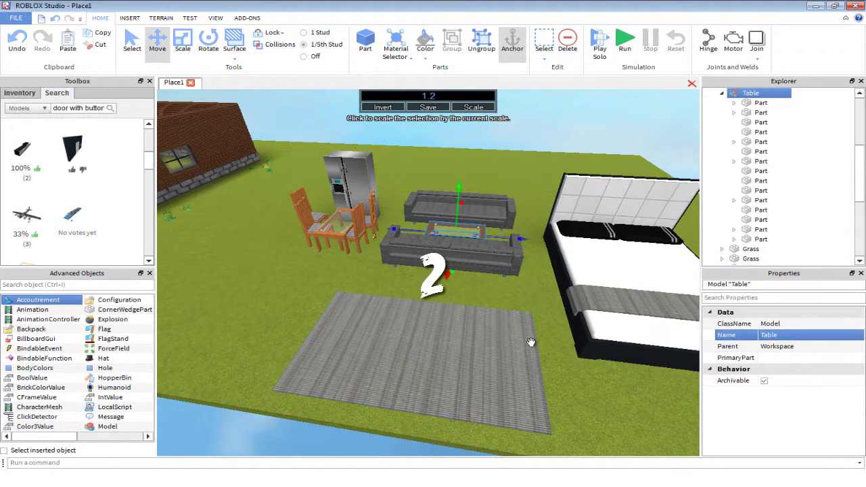
left_click(553, 316)
left_click(504, 274)
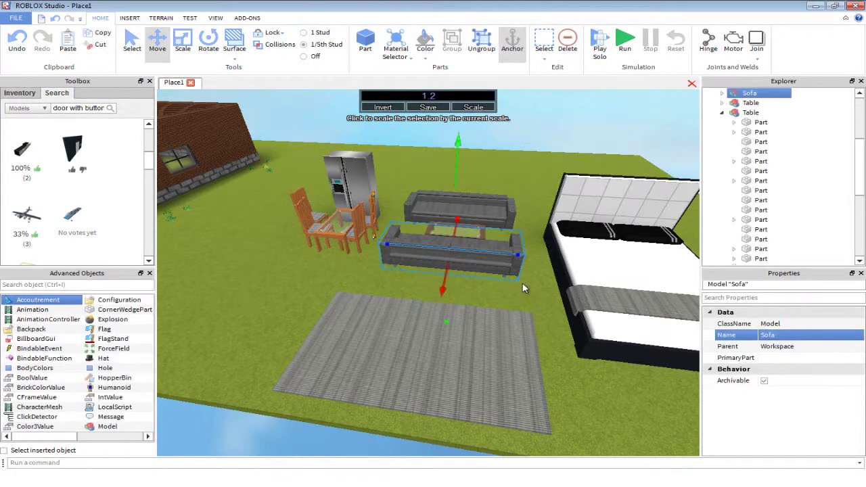
scroll(522, 287, "down", 6)
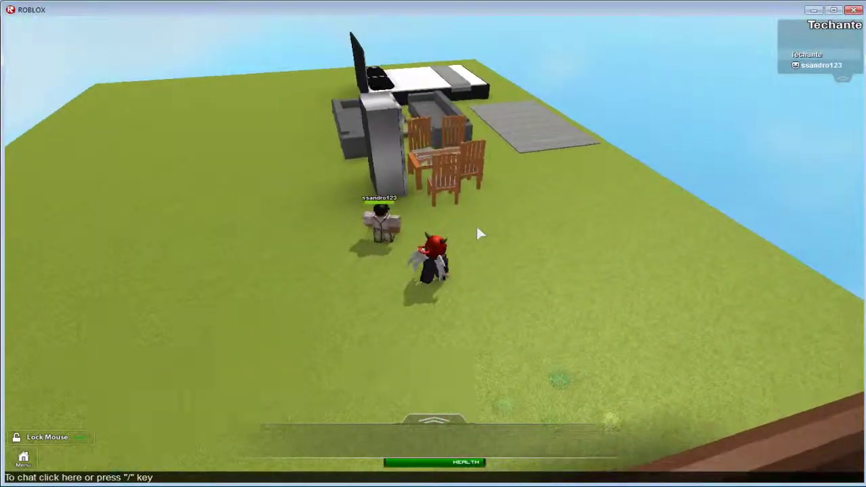
Step: Switch to the running Roblox game and walk the character past the dining set and sofas to the bed
key("w")
scroll(475, 228, "up", 4)
right_click_drag(476, 228, 479, 208)
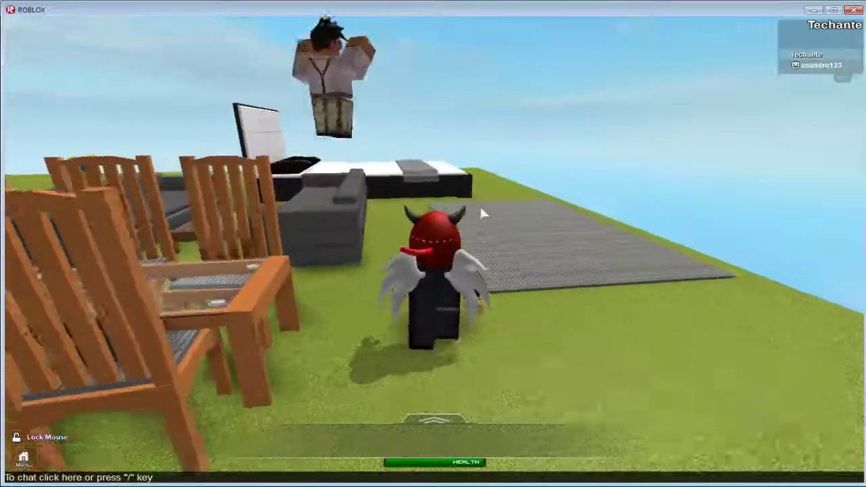
key("shift")
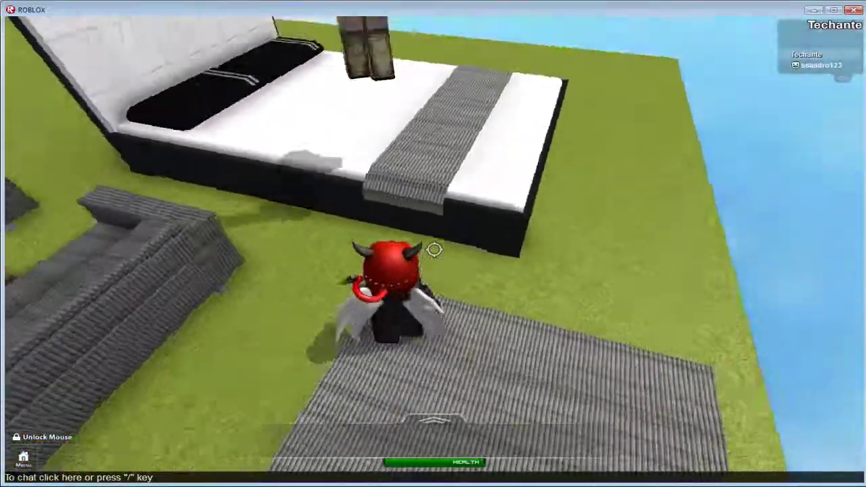
key("w")
key("shift")
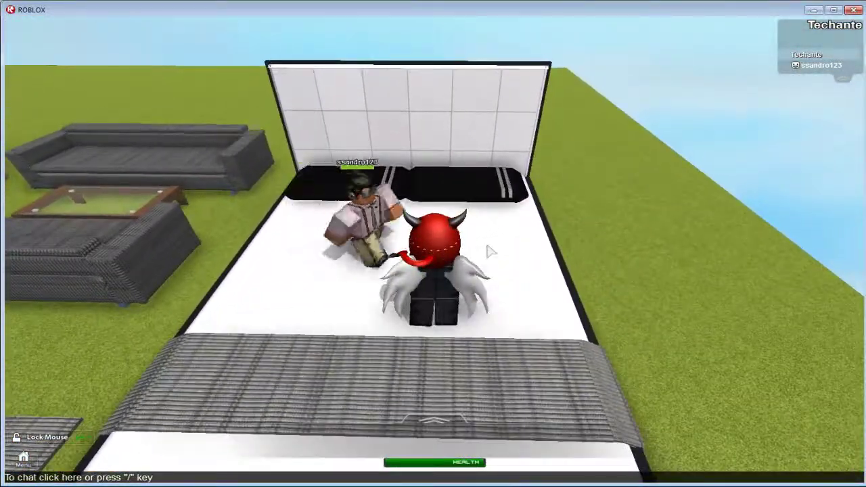
Step: Walk the character around on the bed to examine its mattress, blanket, pillows and headboard in play
key("w")
key("a")
key("s")
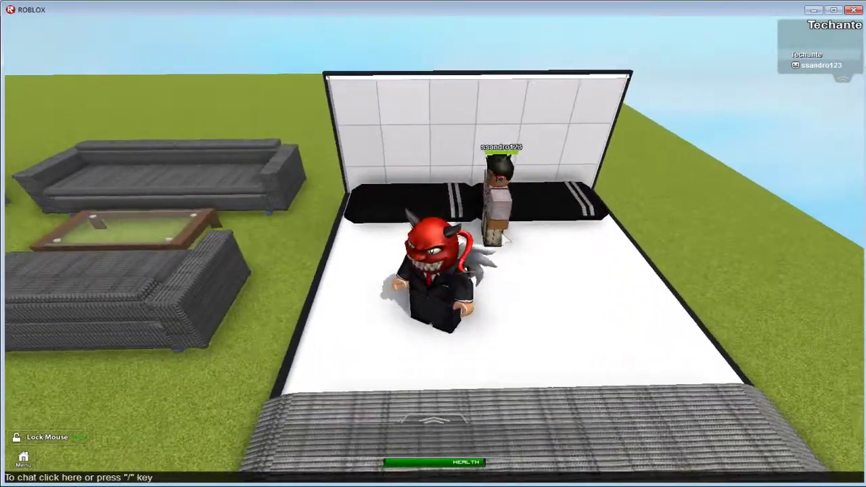
key("d")
key("s")
key("a")
key("d")
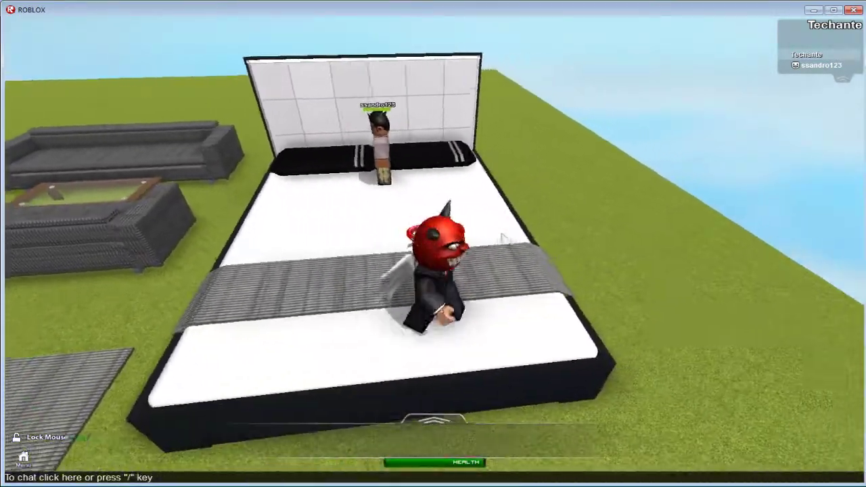
key("s")
key("a")
key("w")
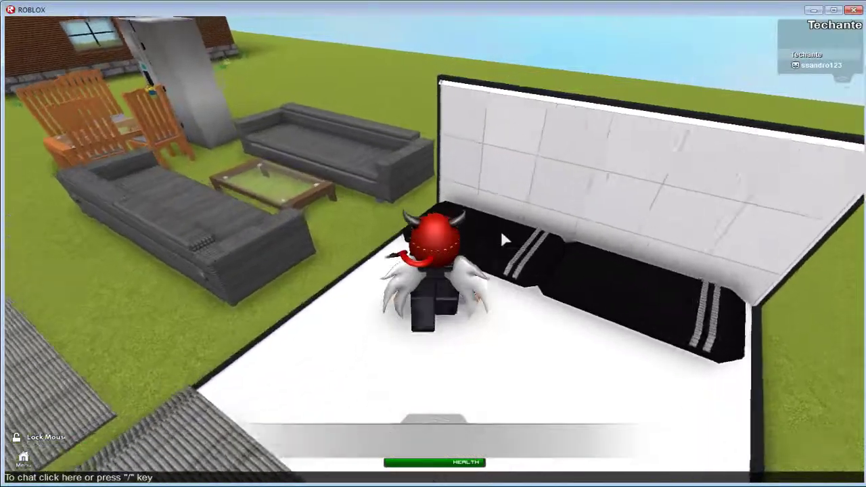
key("space")
right_click_drag(500, 239, 500, 239)
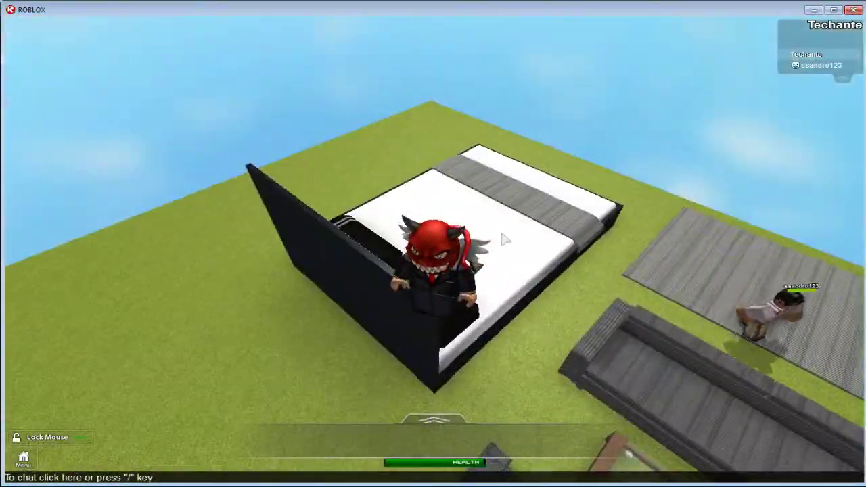
Step: Move the character along the brick house's walls to view the whole furniture set from above
key("w")
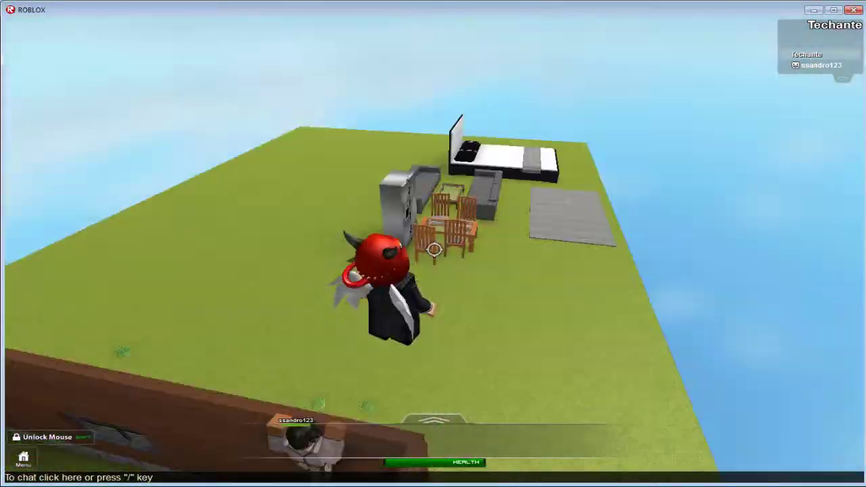
key("w")
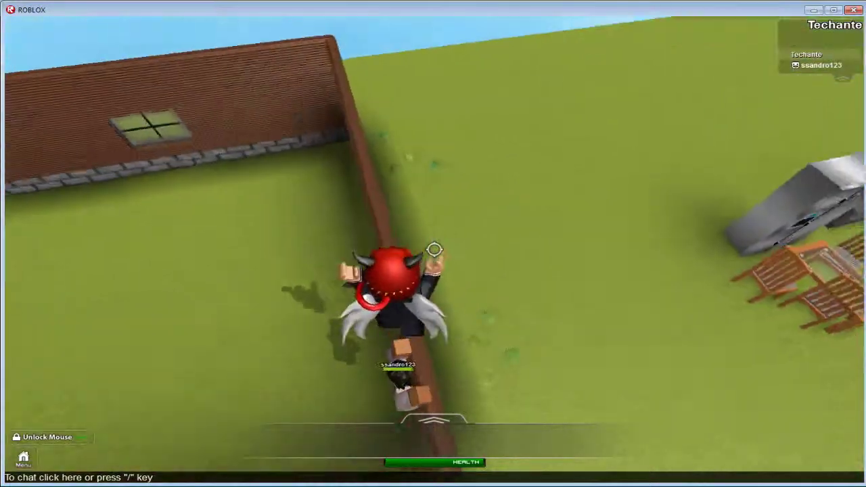
key("w")
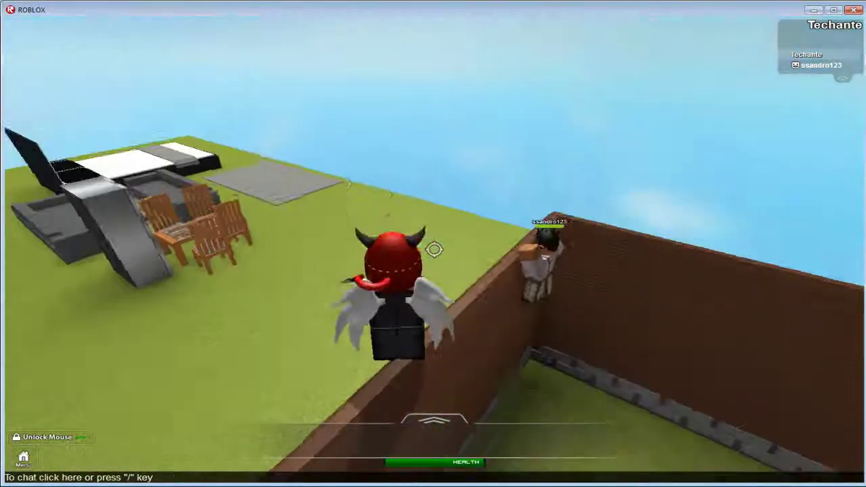